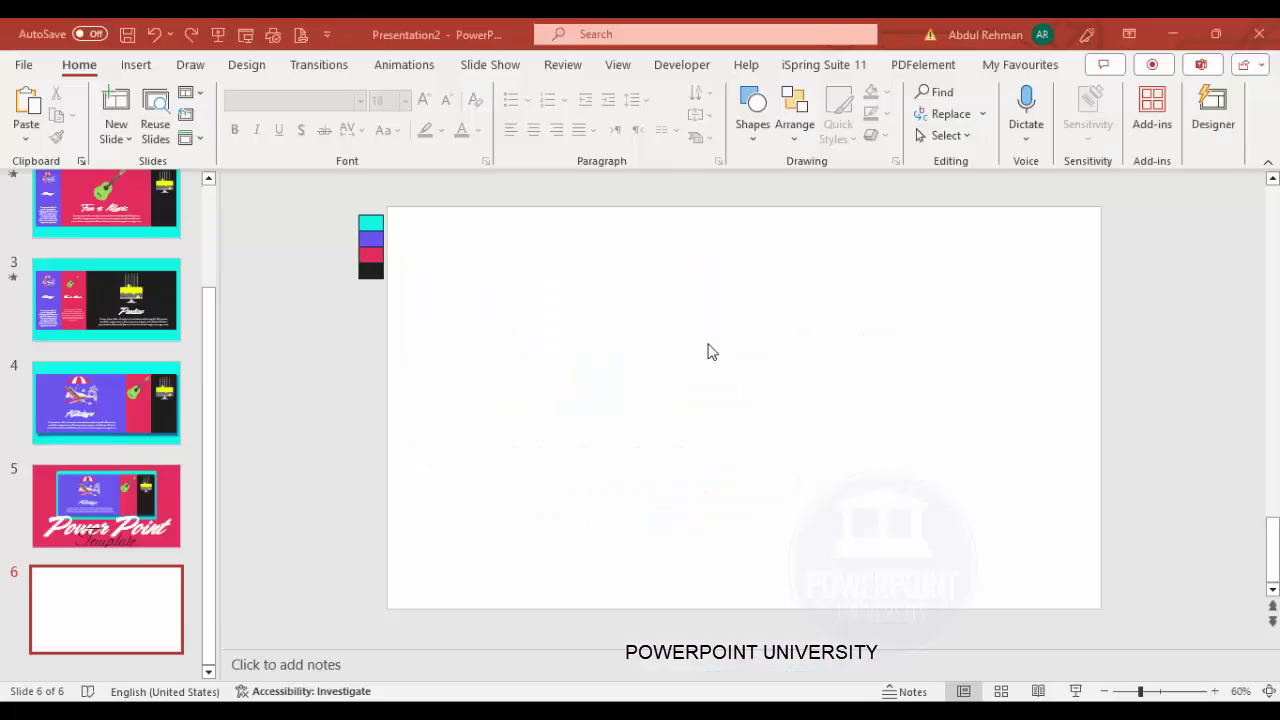
Step: Give slide 6 an aqua background sampled from the swatch with the eyedropper
right_click(705, 347)
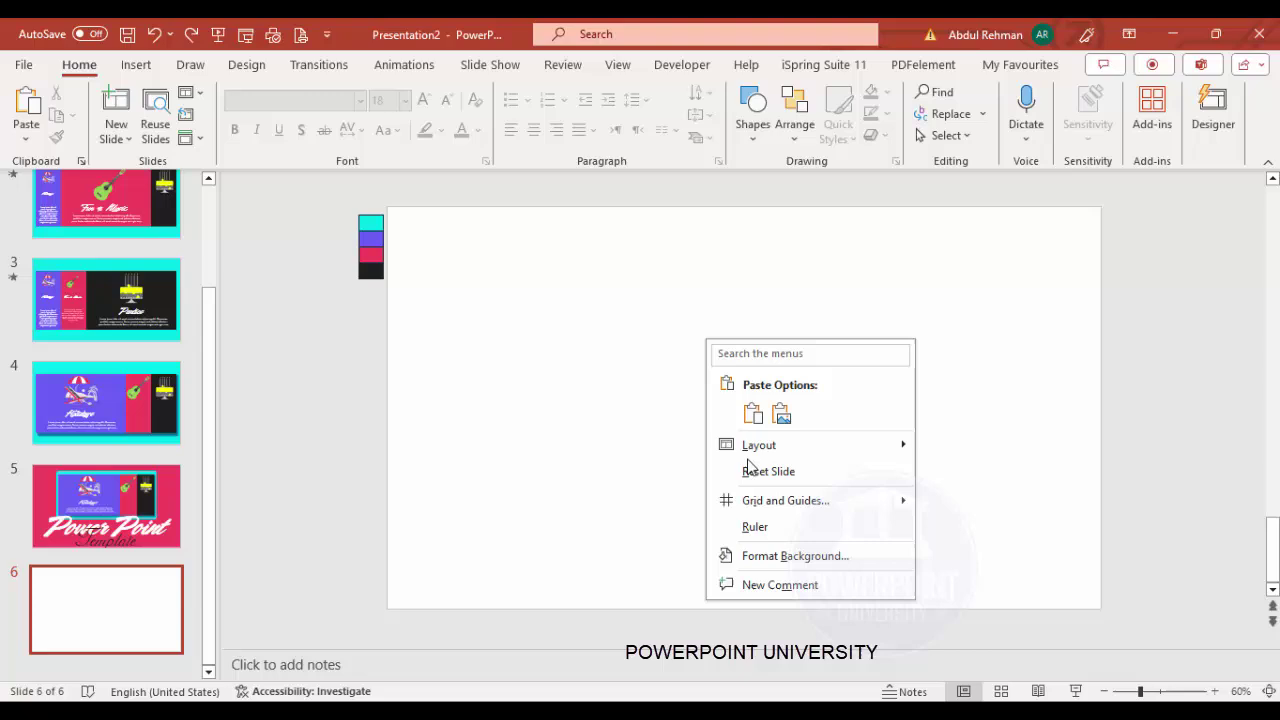
left_click(780, 555)
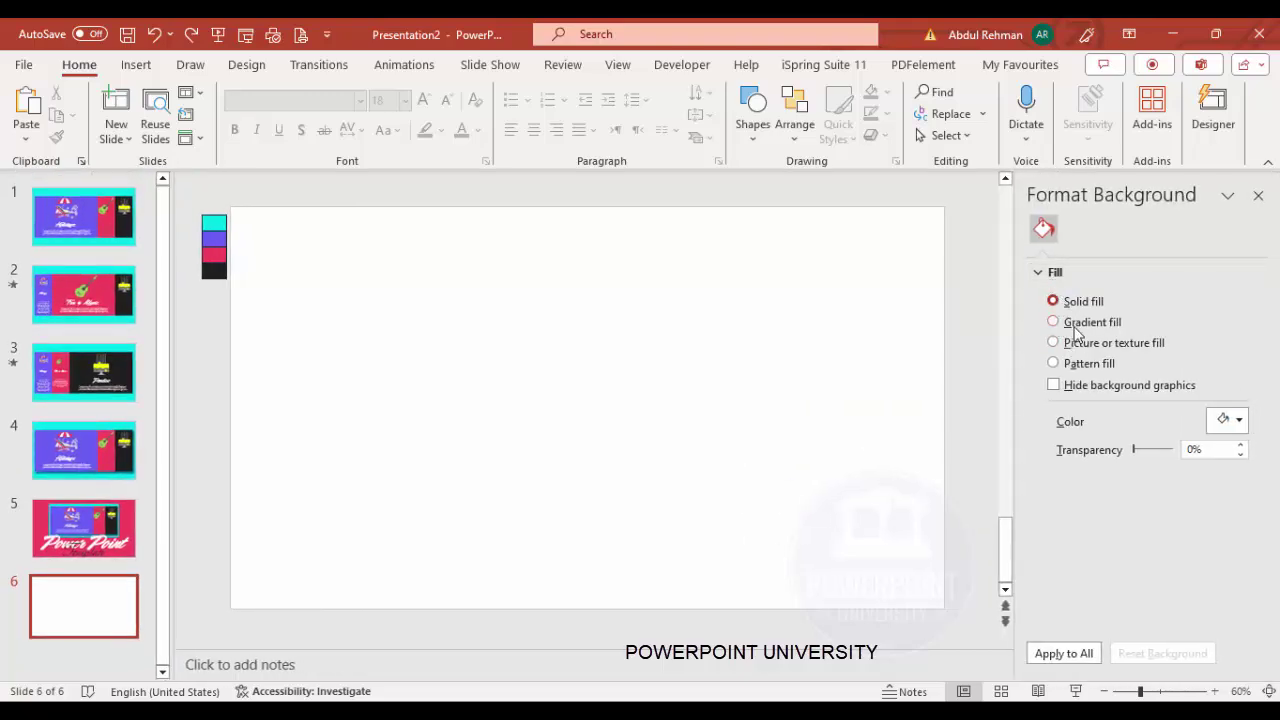
left_click(1236, 420)
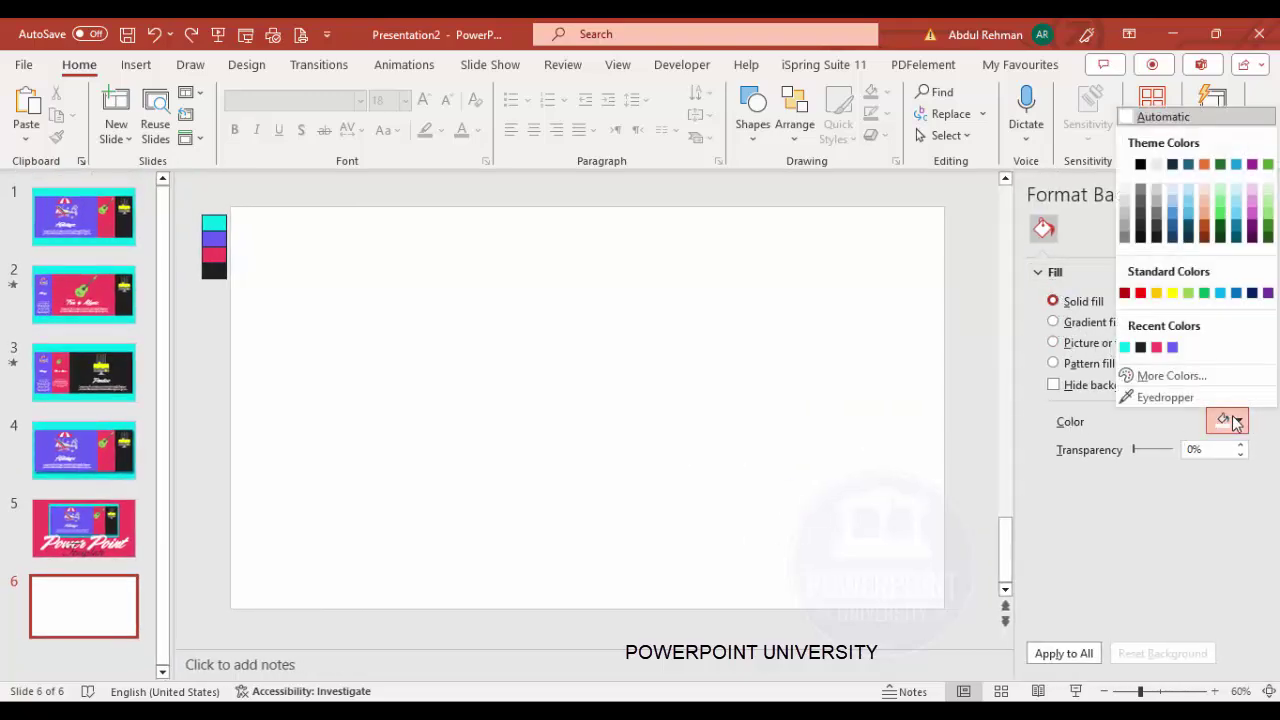
left_click(1148, 398)
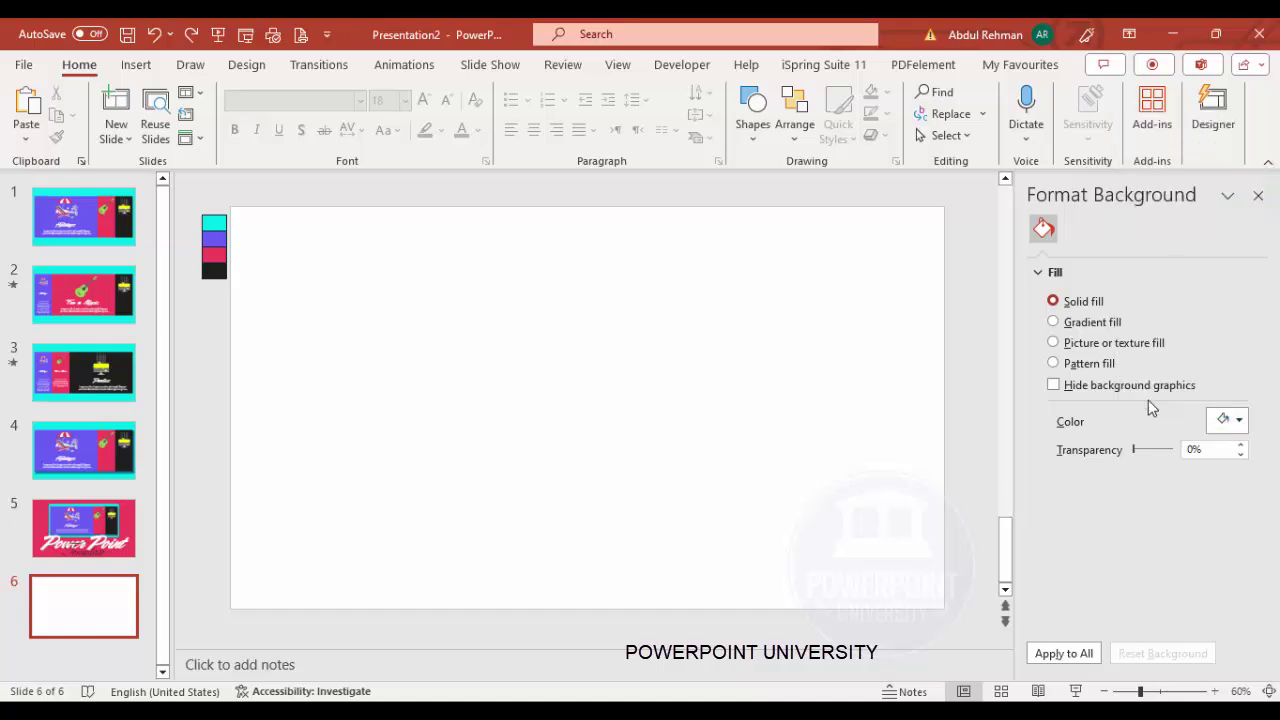
left_click(213, 222)
Step: Insert a rectangle sized 5.4" tall by 8.2" wide
left_click(132, 66)
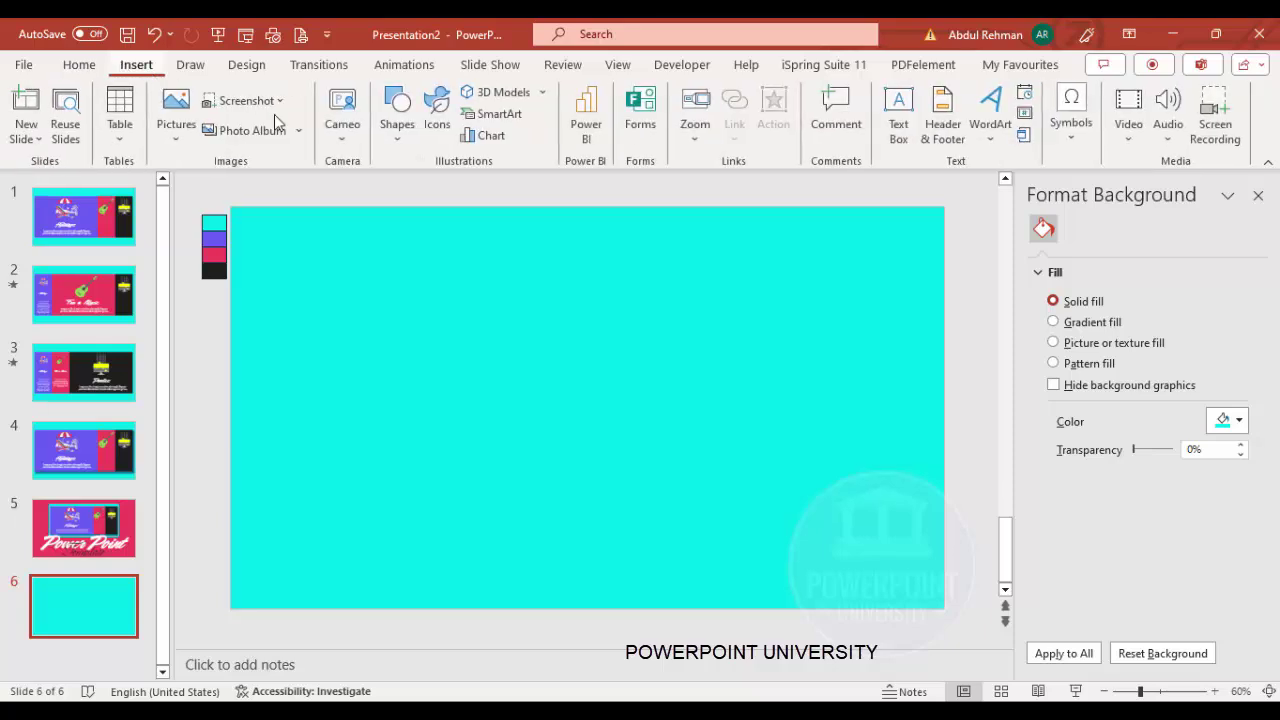
left_click(396, 125)
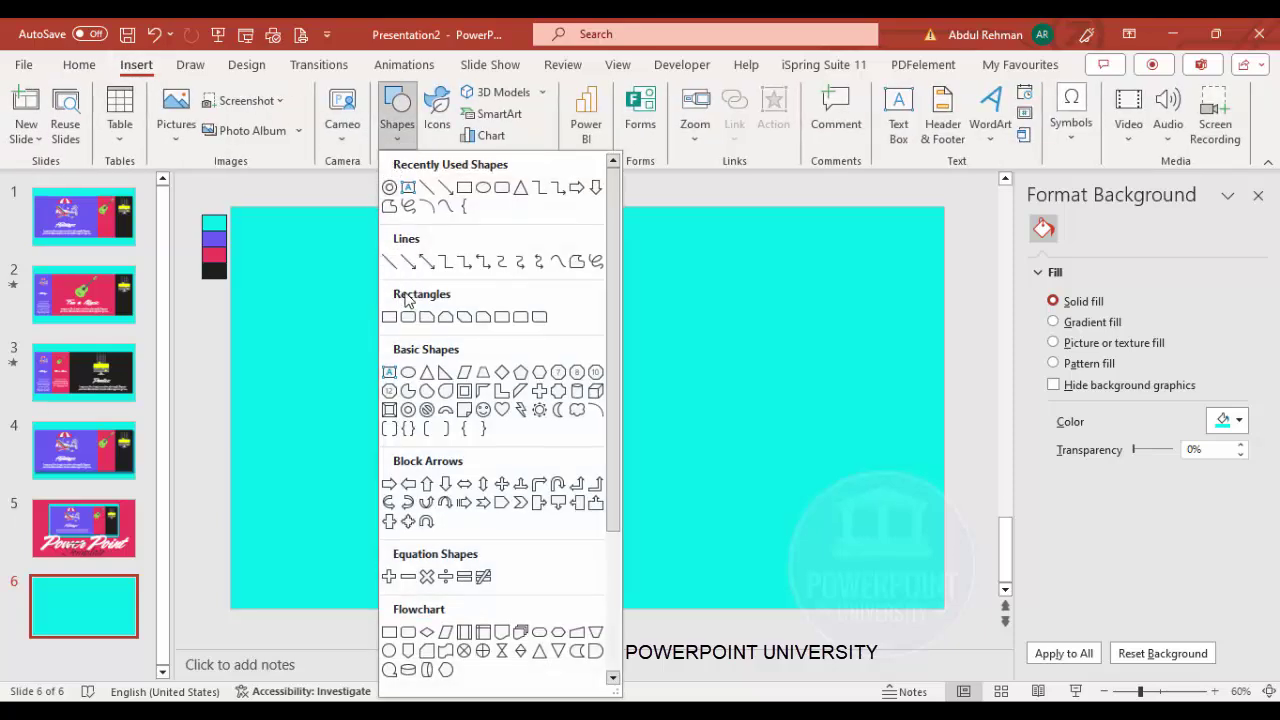
left_click(389, 318)
left_click(296, 292)
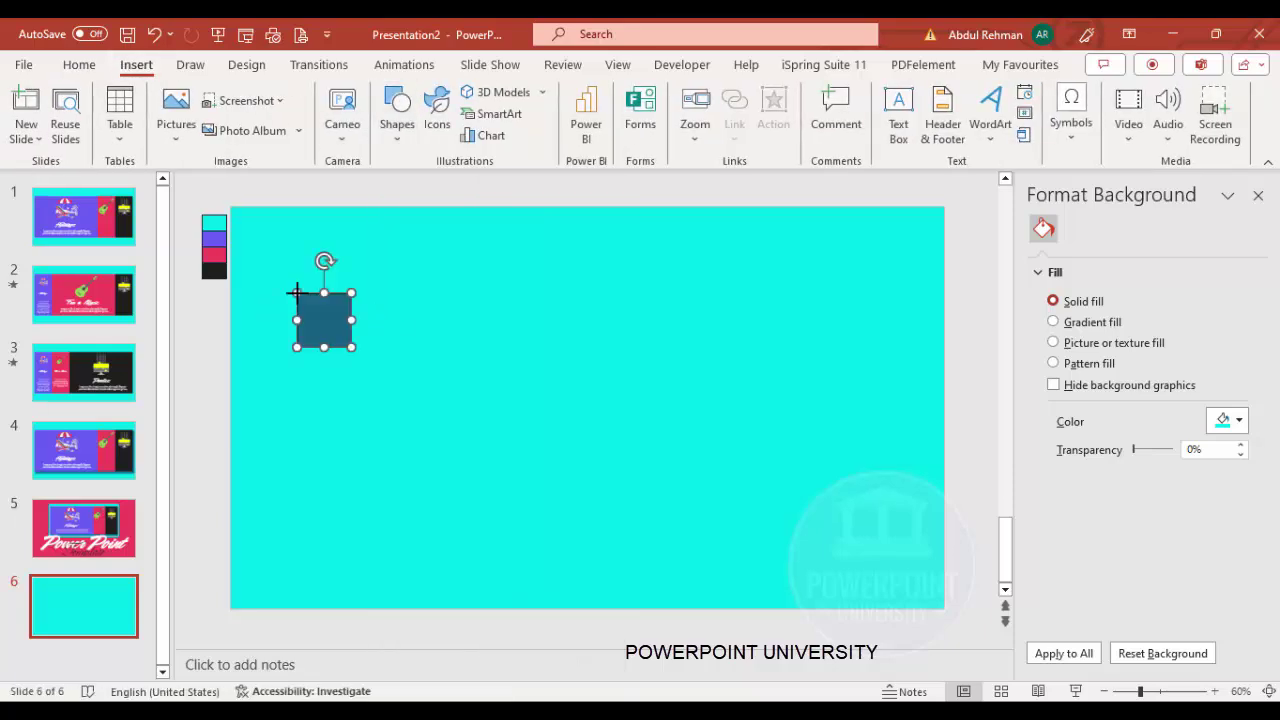
left_click(1165, 103)
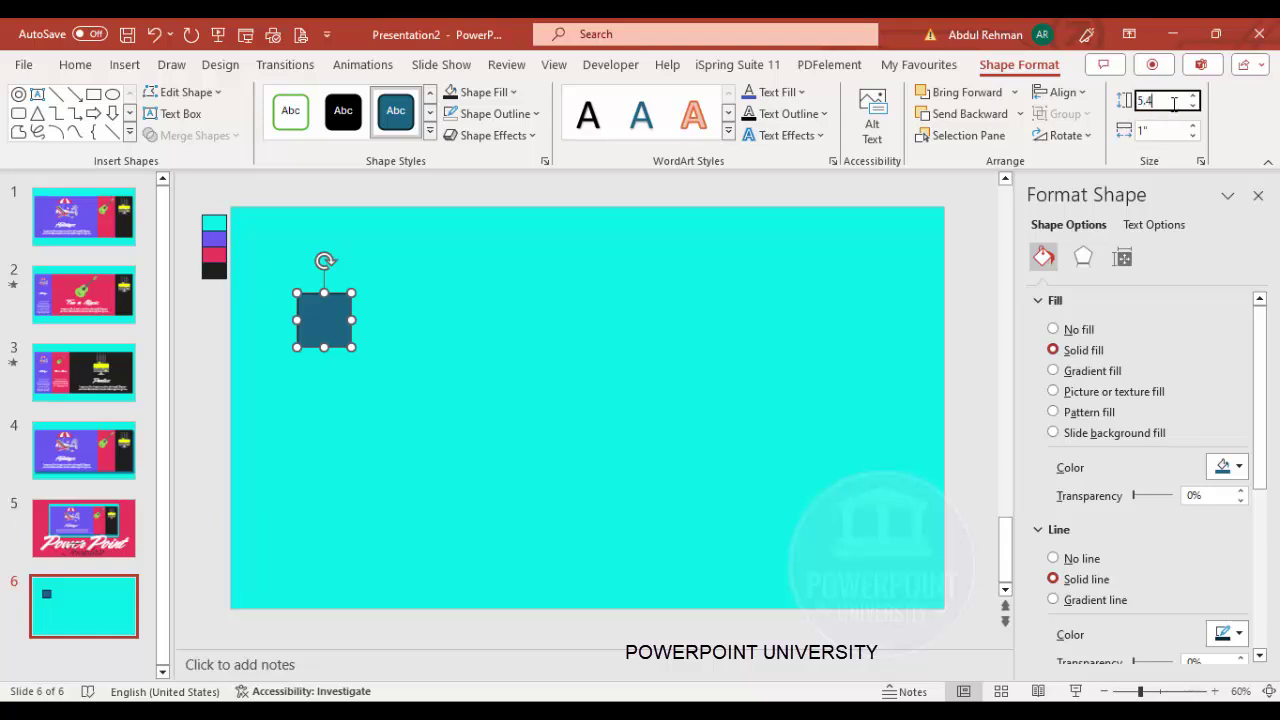
left_click(1166, 131)
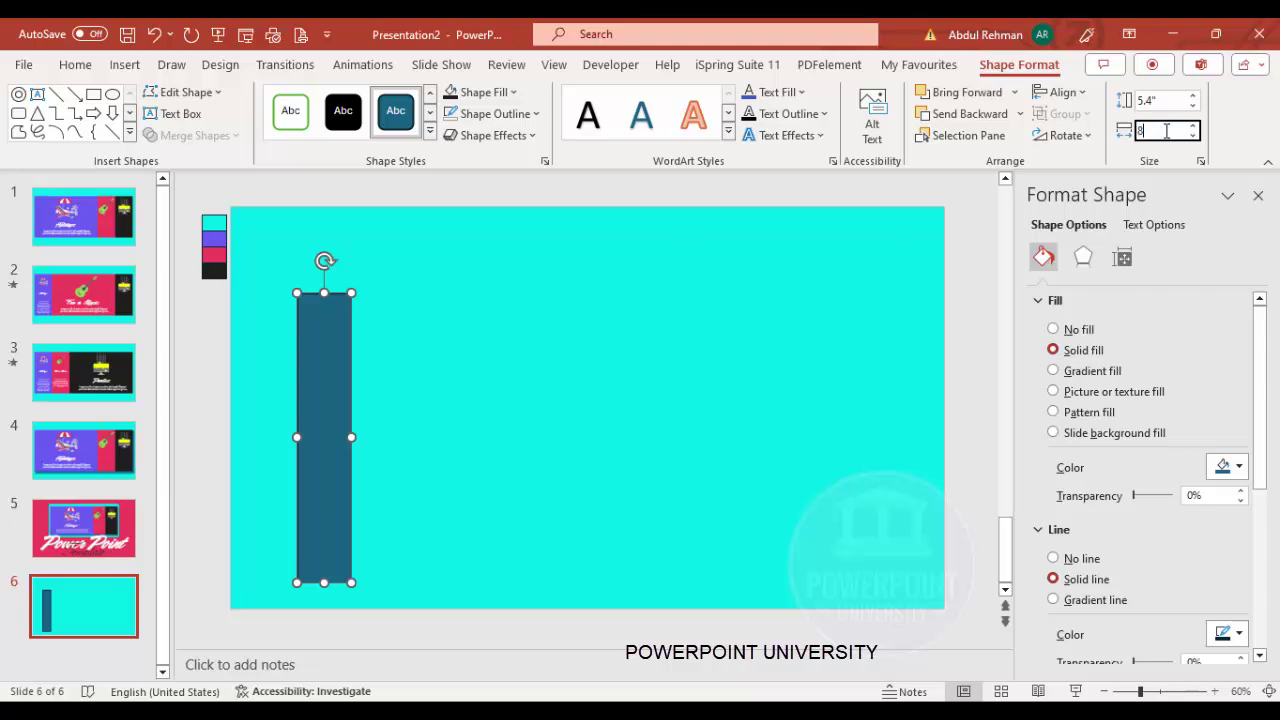
type("8.2")
key("Return")
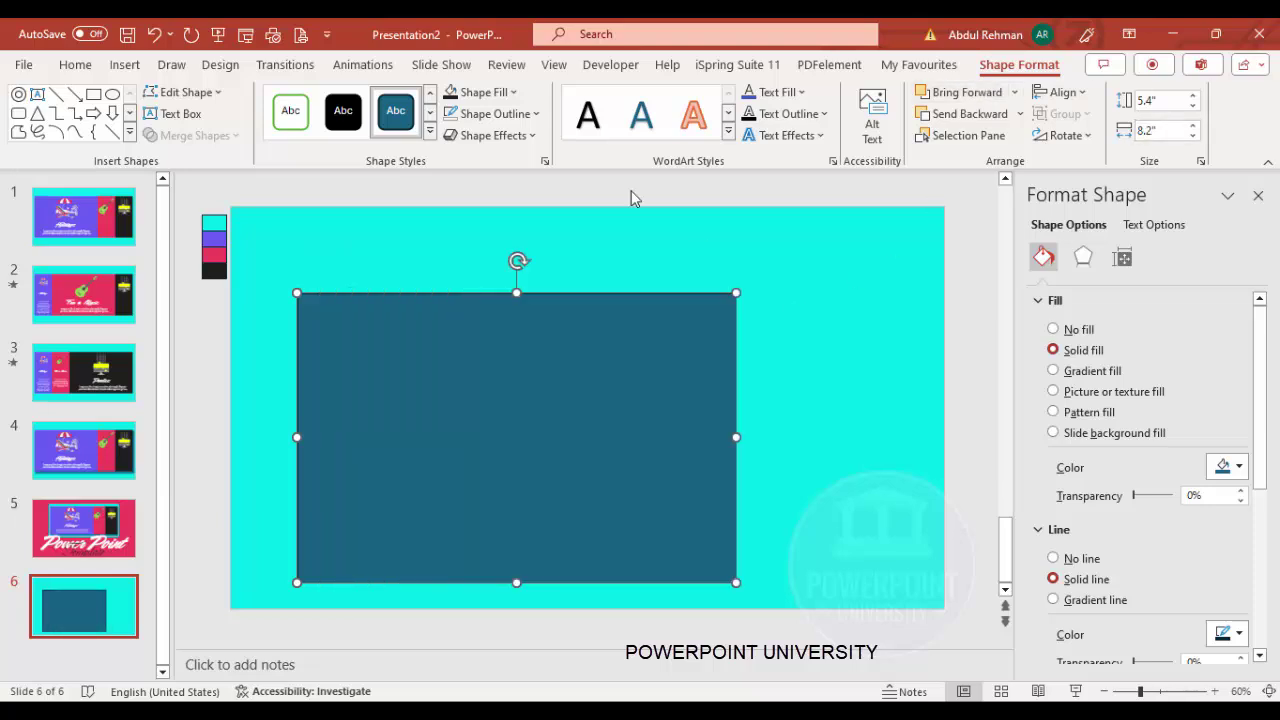
Step: Remove the rectangle's outline, undoing a trial move
left_click(500, 113)
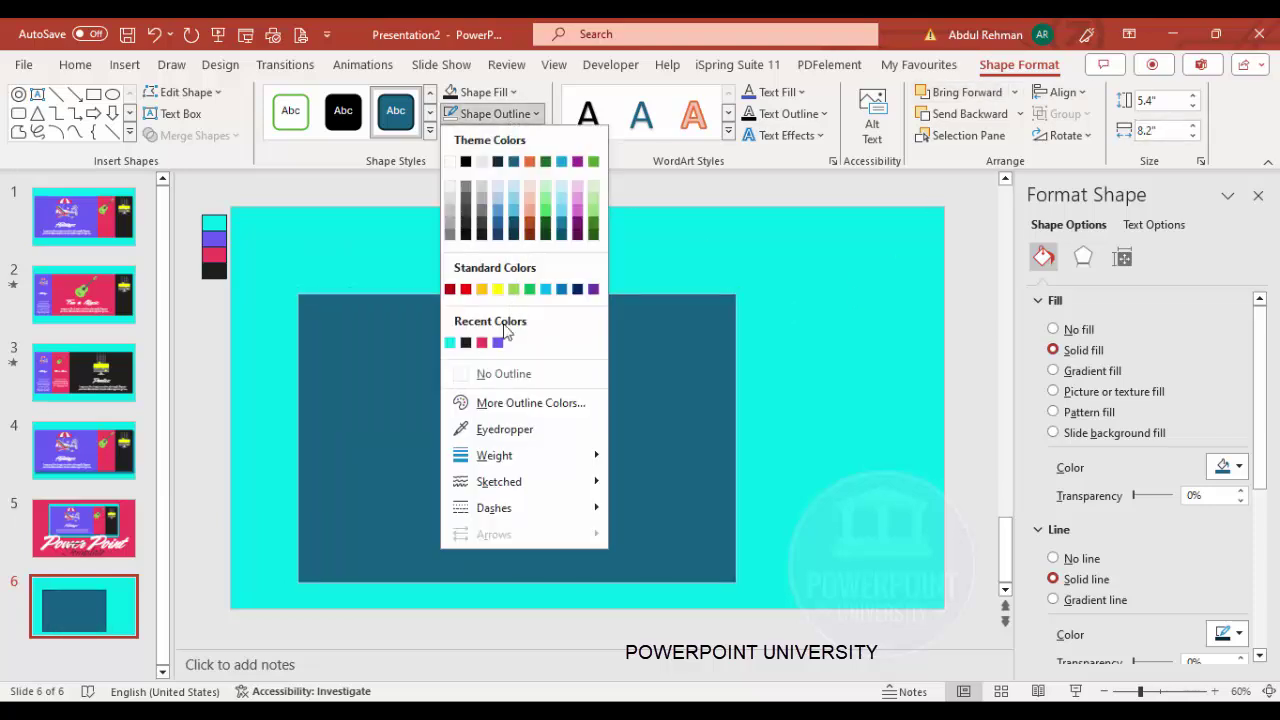
left_click(504, 375)
left_click_drag(447, 413, 393, 388)
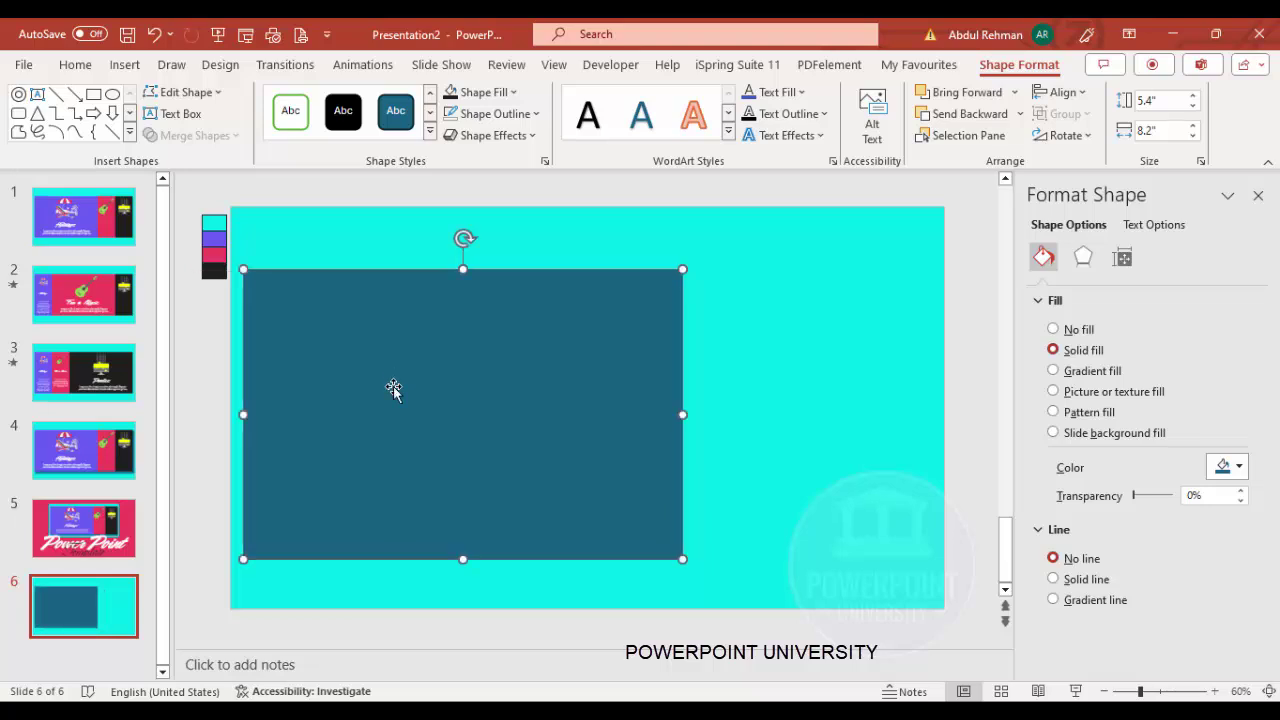
key("ctrl+z")
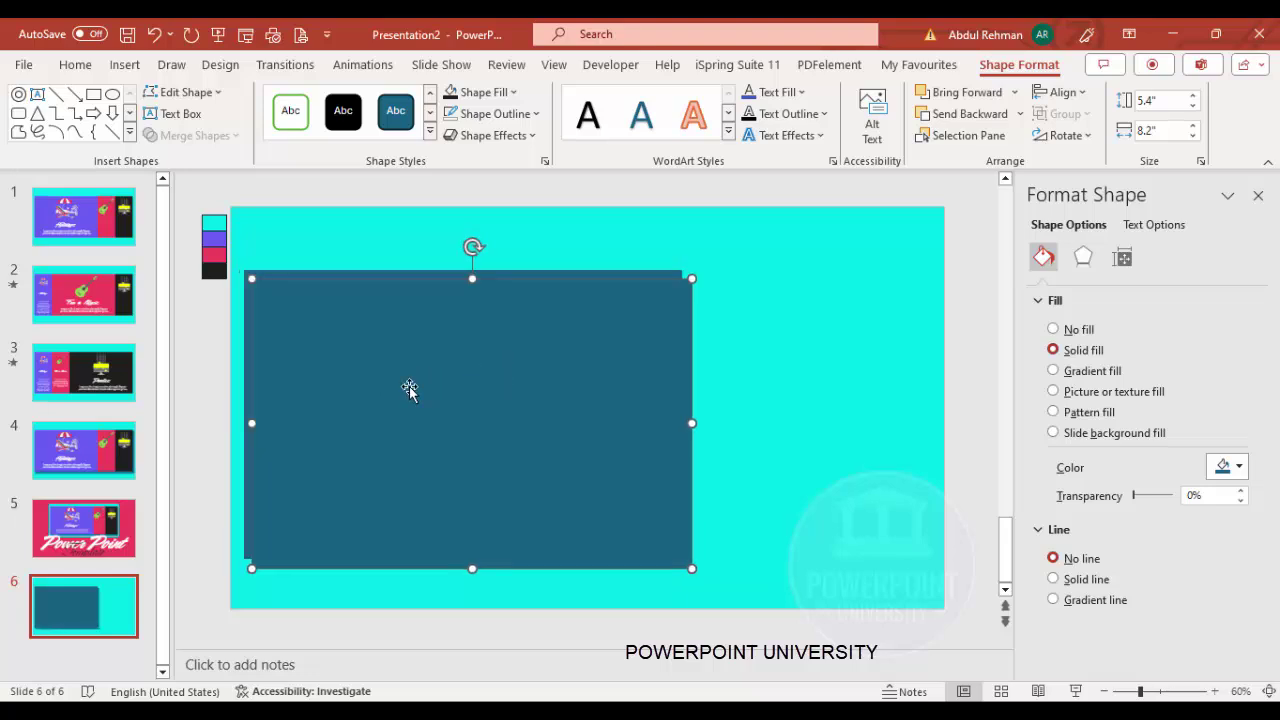
Step: Narrow a rectangle to 2.52" and set it flush beside the large one
left_click_drag(248, 421, 760, 393)
left_click_drag(692, 422, 703, 420)
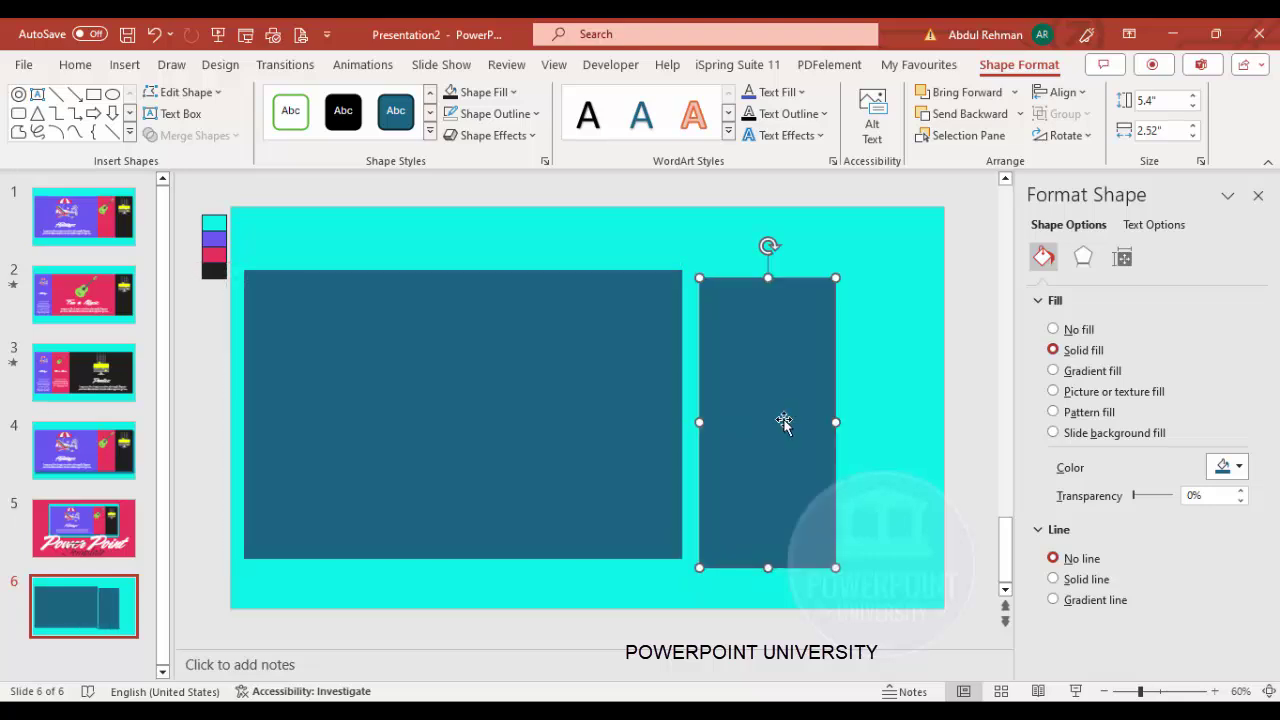
left_click_drag(783, 423, 598, 372)
left_click(371, 345)
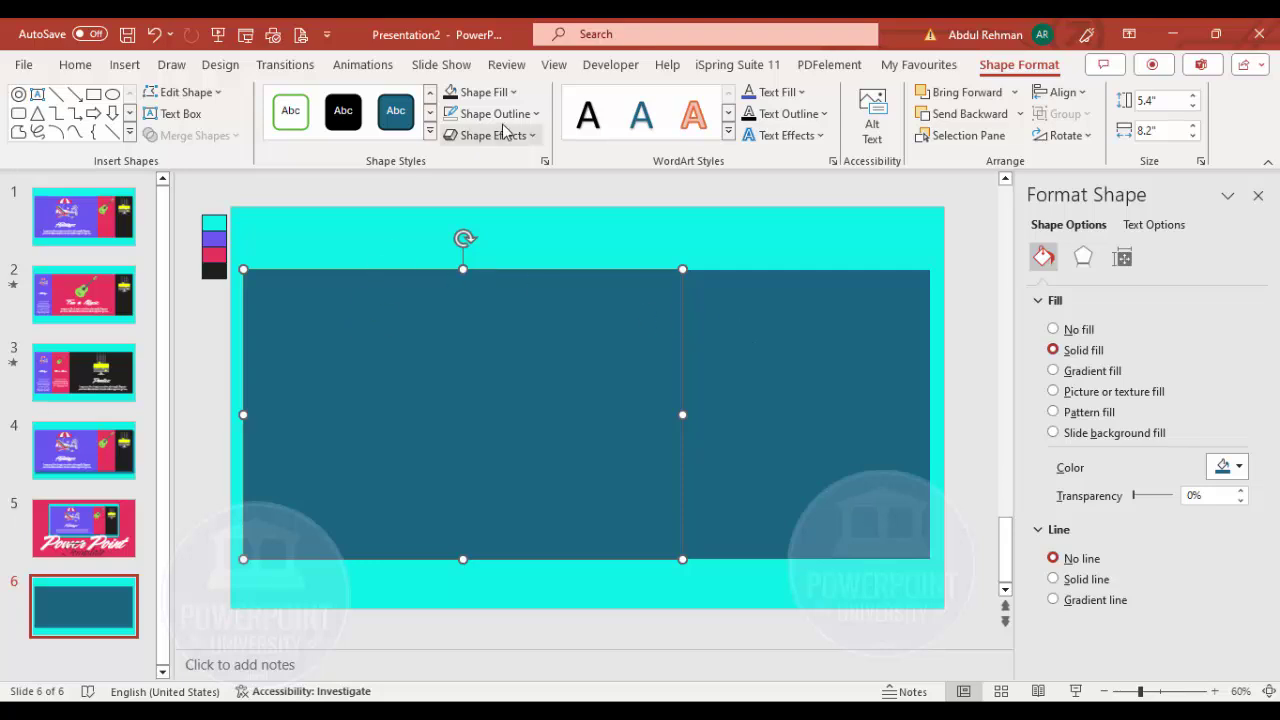
Step: Eyedropper the swatches to fill the large rectangle purple, the middle pink and the right black
left_click(484, 92)
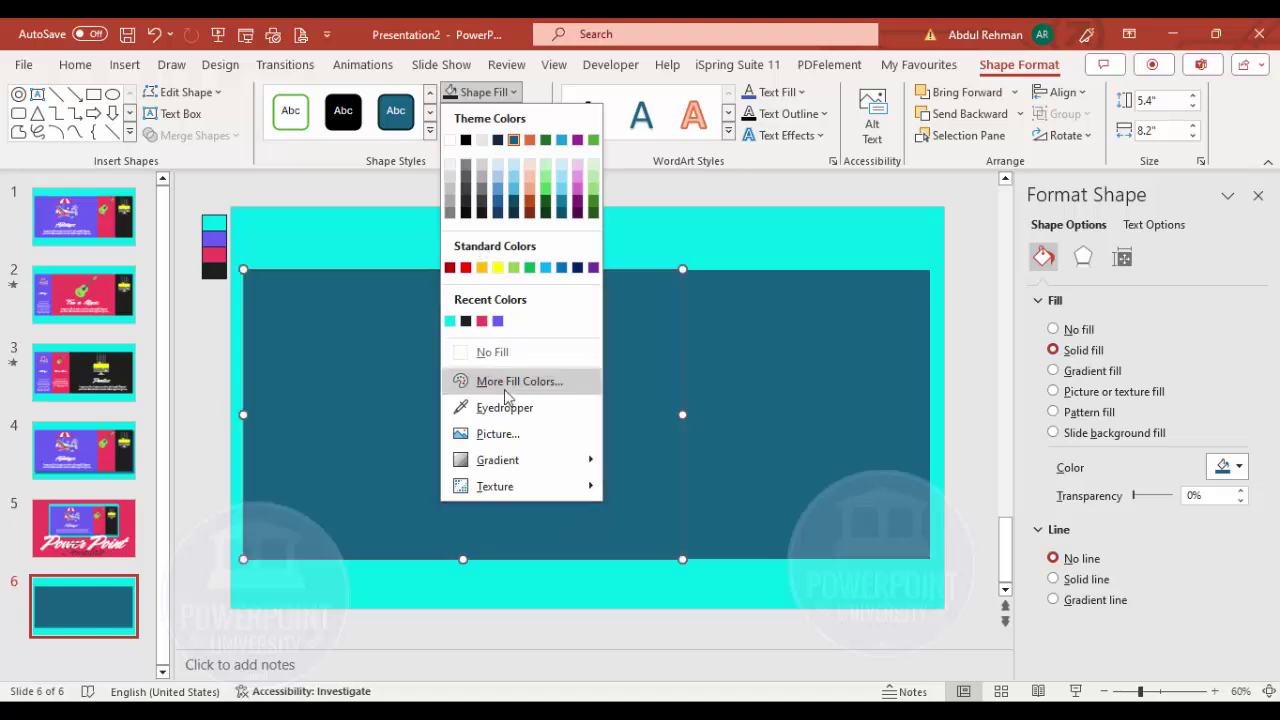
left_click(503, 407)
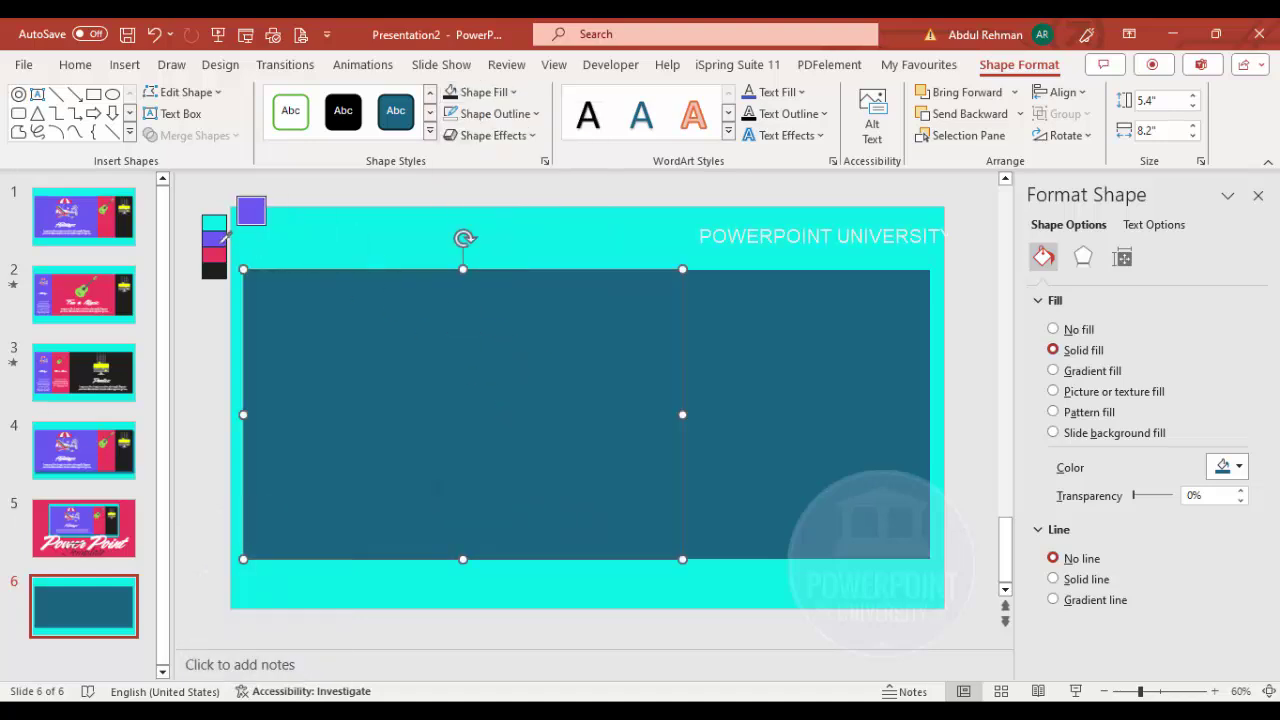
left_click(221, 238)
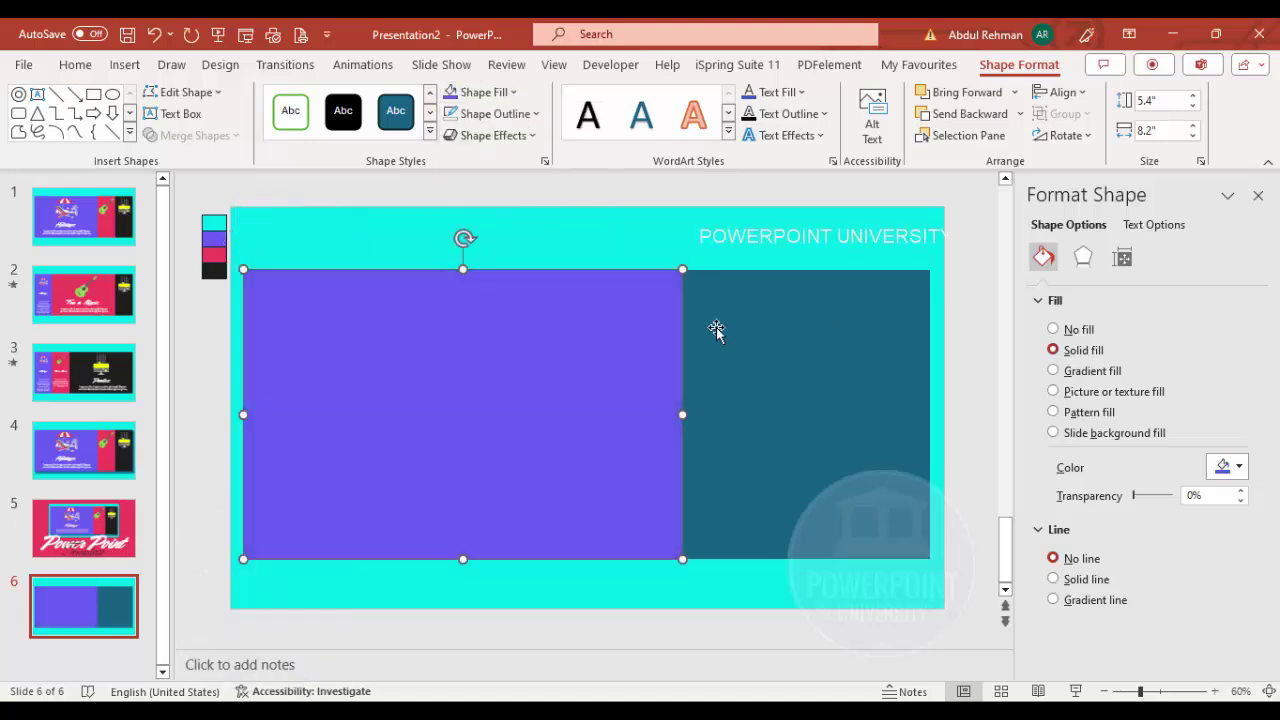
left_click(710, 304)
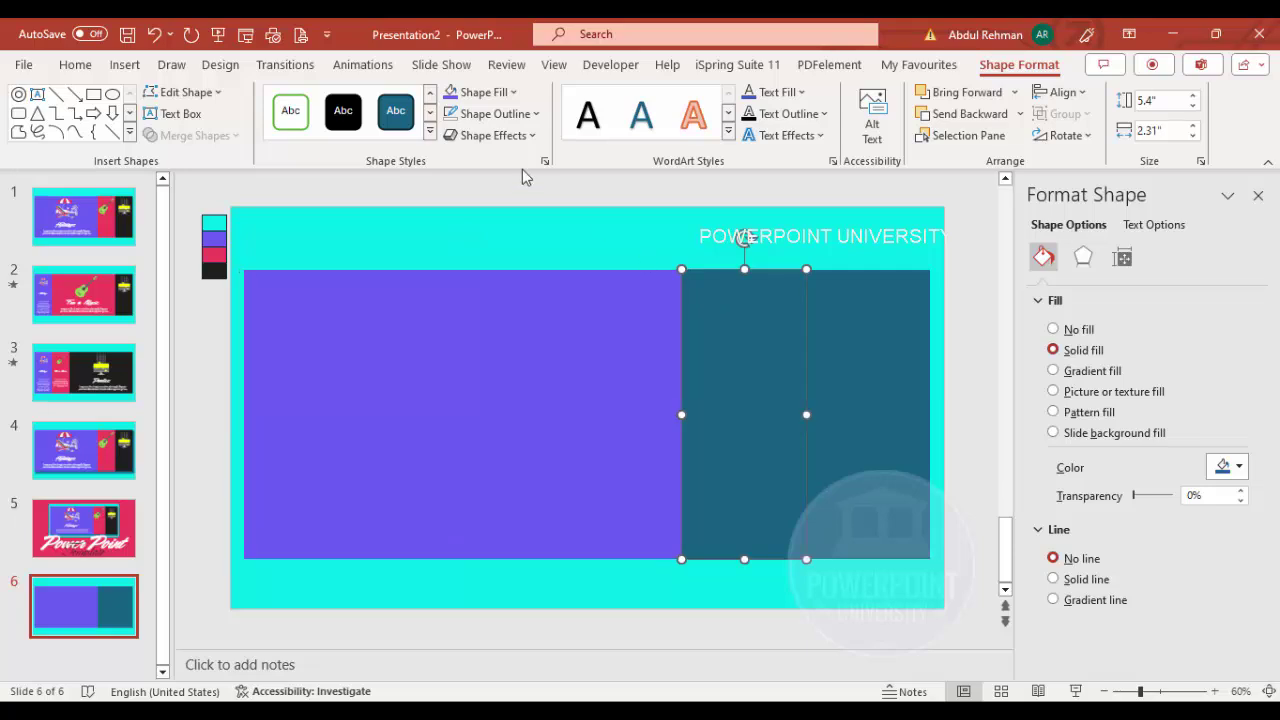
left_click(511, 93)
left_click(515, 405)
left_click(218, 255)
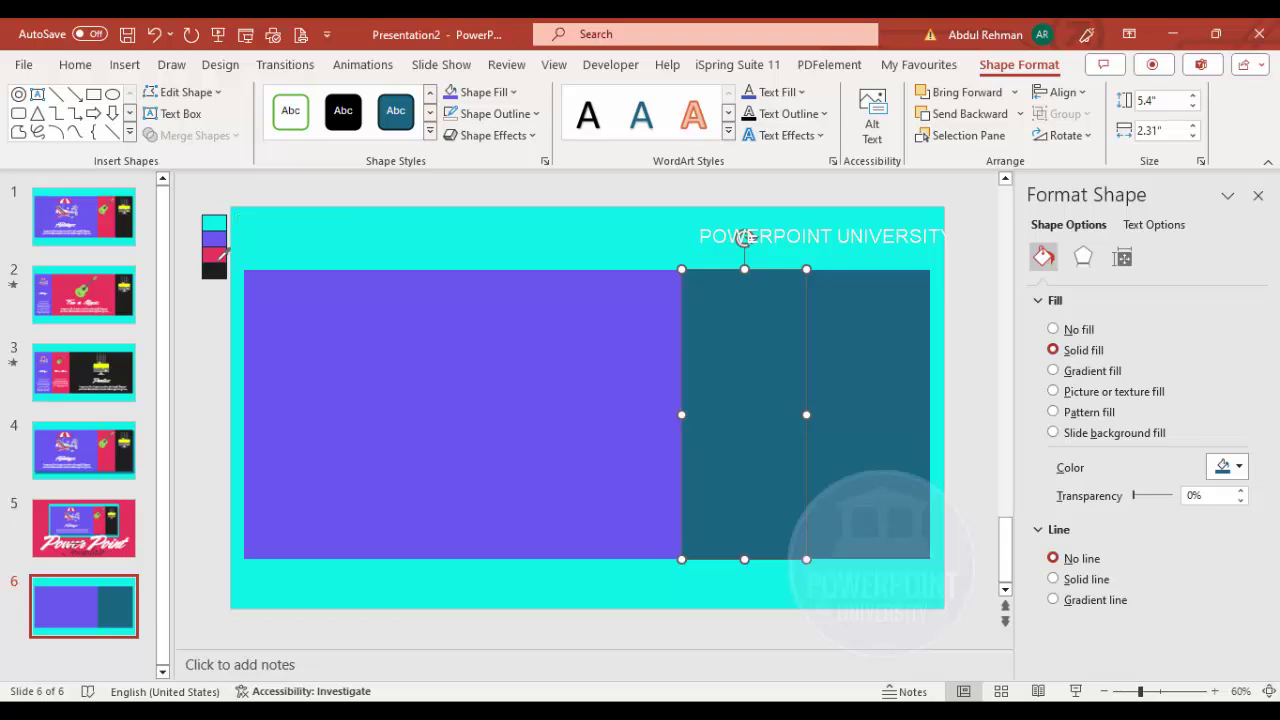
left_click(823, 334)
left_click(490, 92)
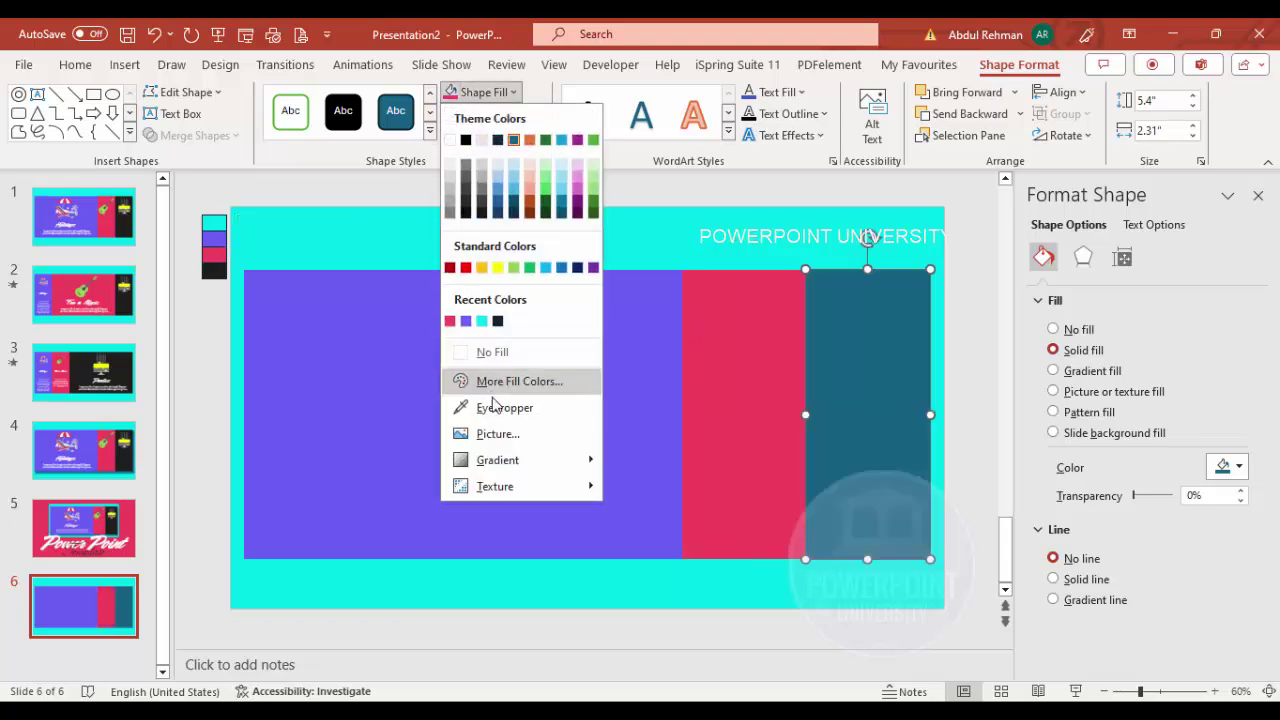
left_click(495, 407)
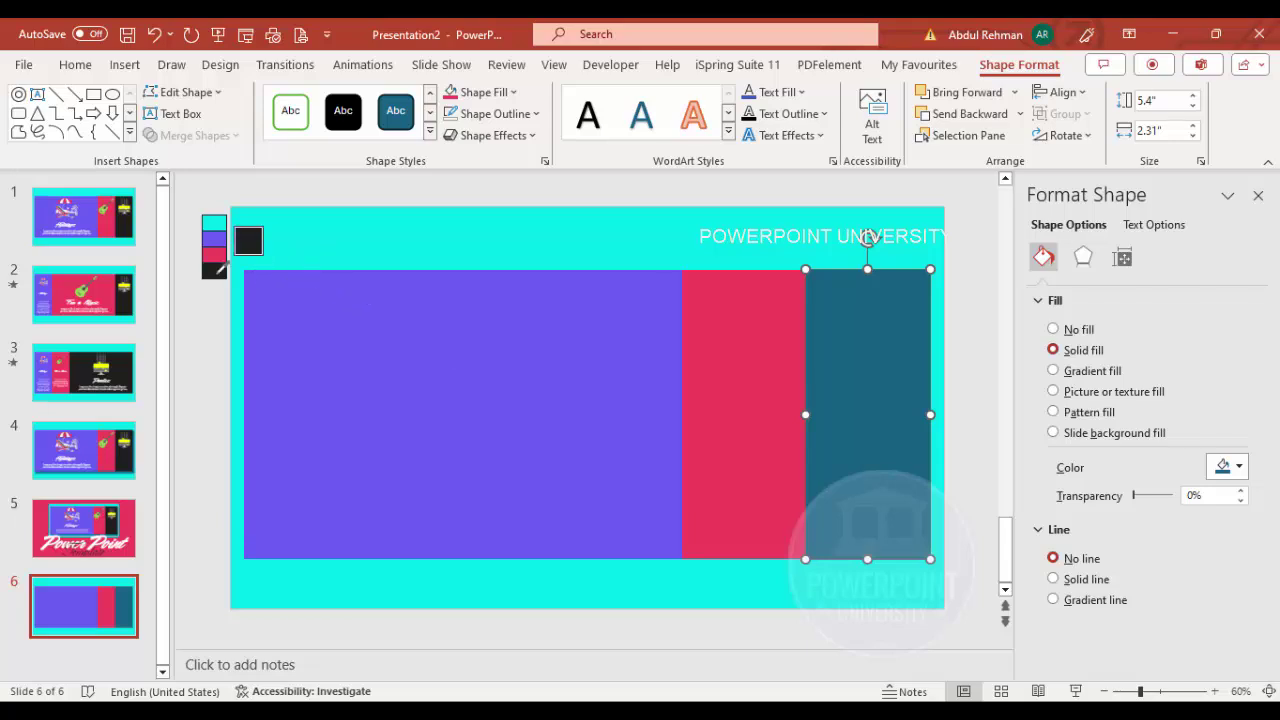
left_click(218, 268)
left_click(728, 198)
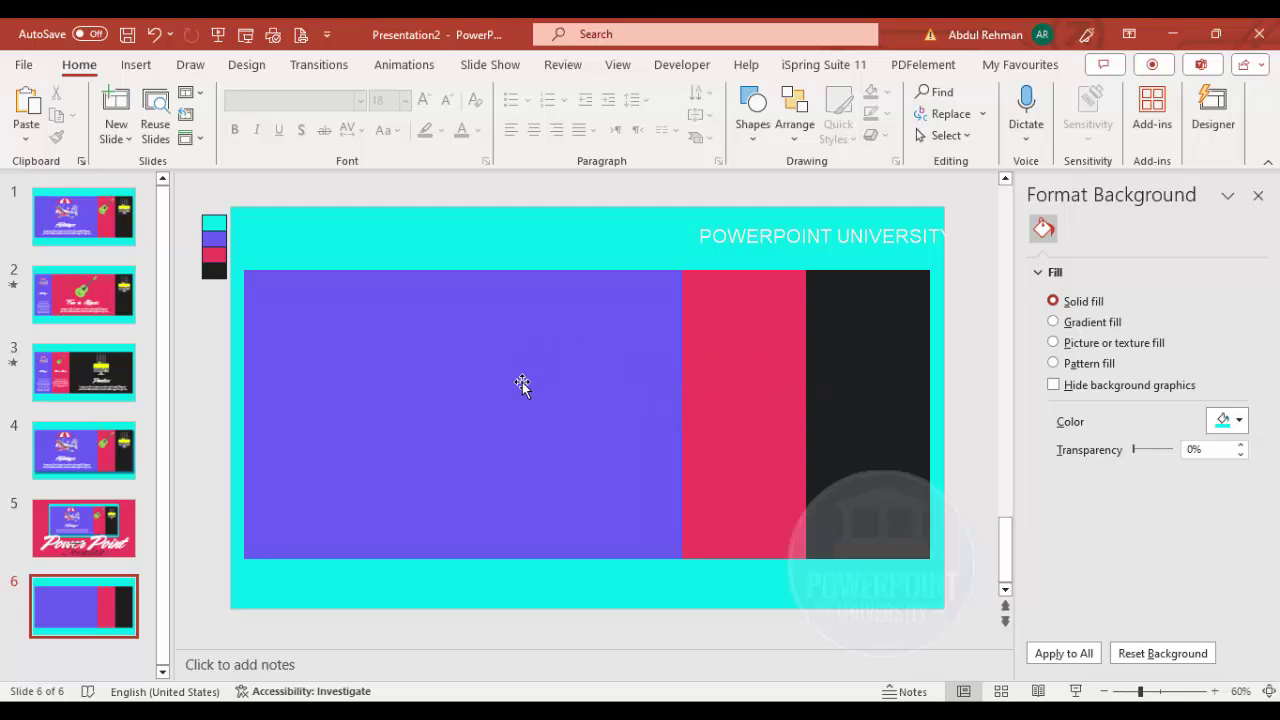
Step: Browse the stock Illustrations library and select the birthday cake illustration
left_click(136, 64)
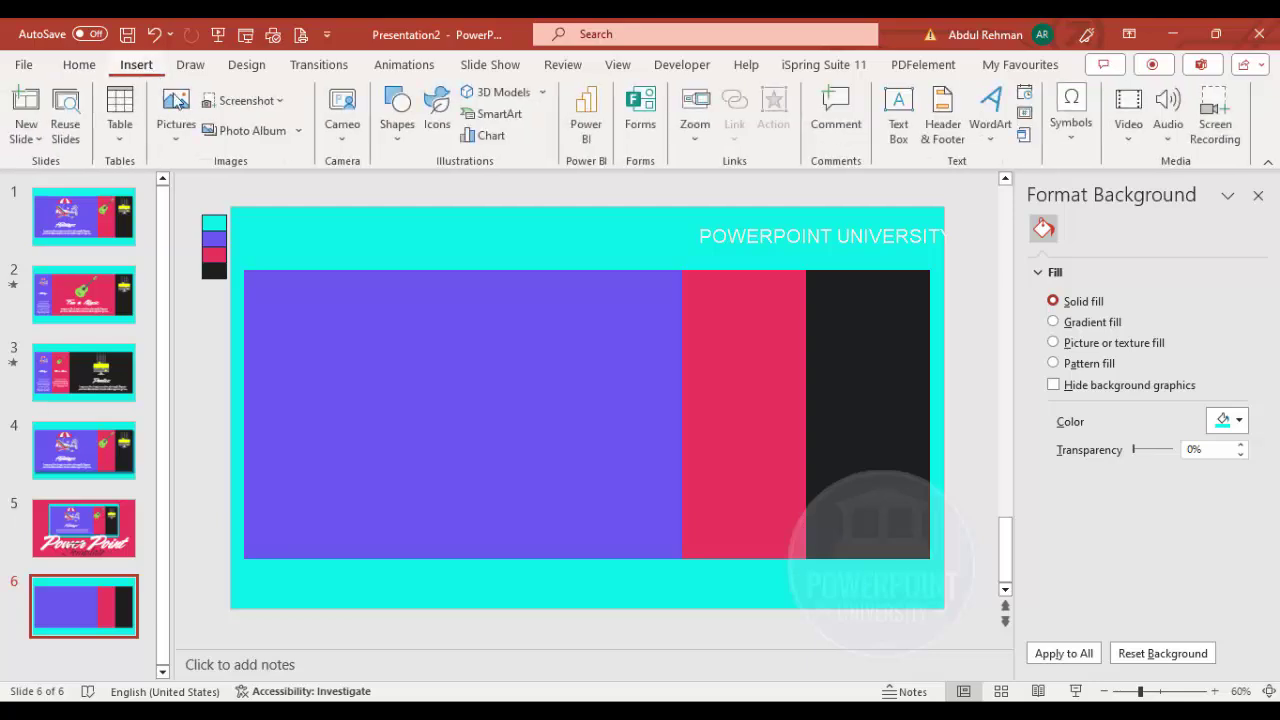
left_click(435, 115)
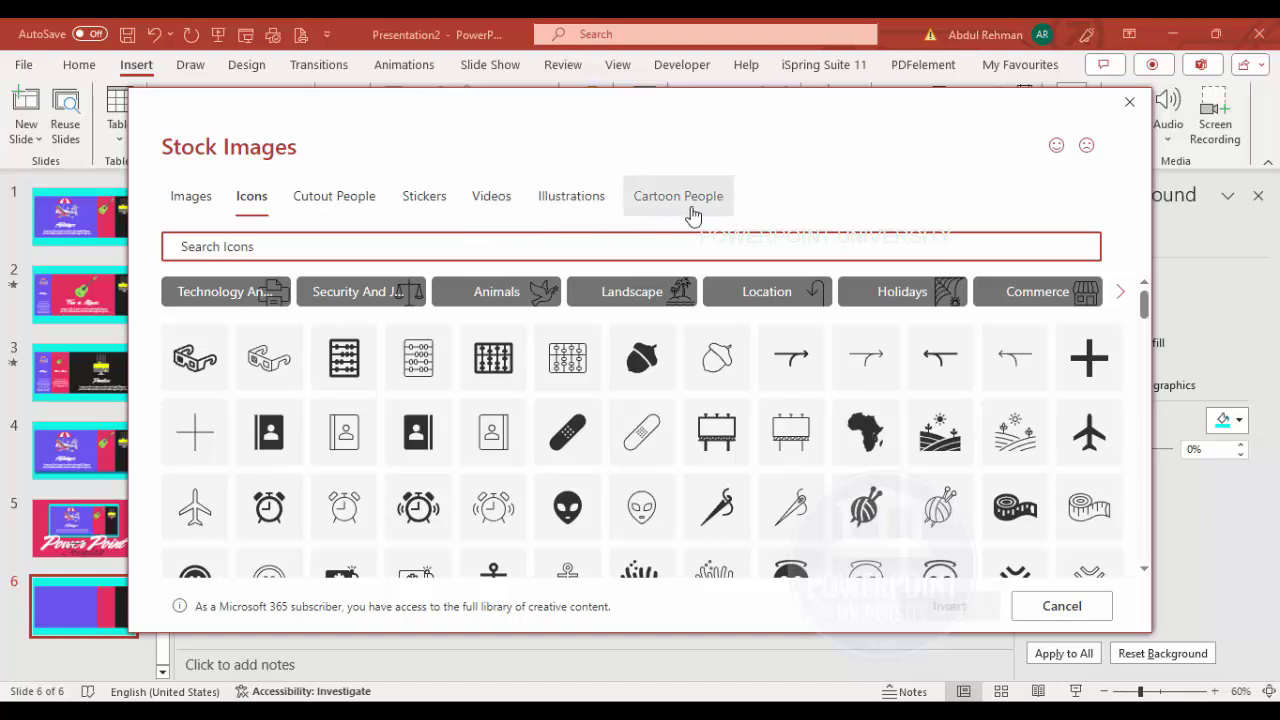
left_click(575, 200)
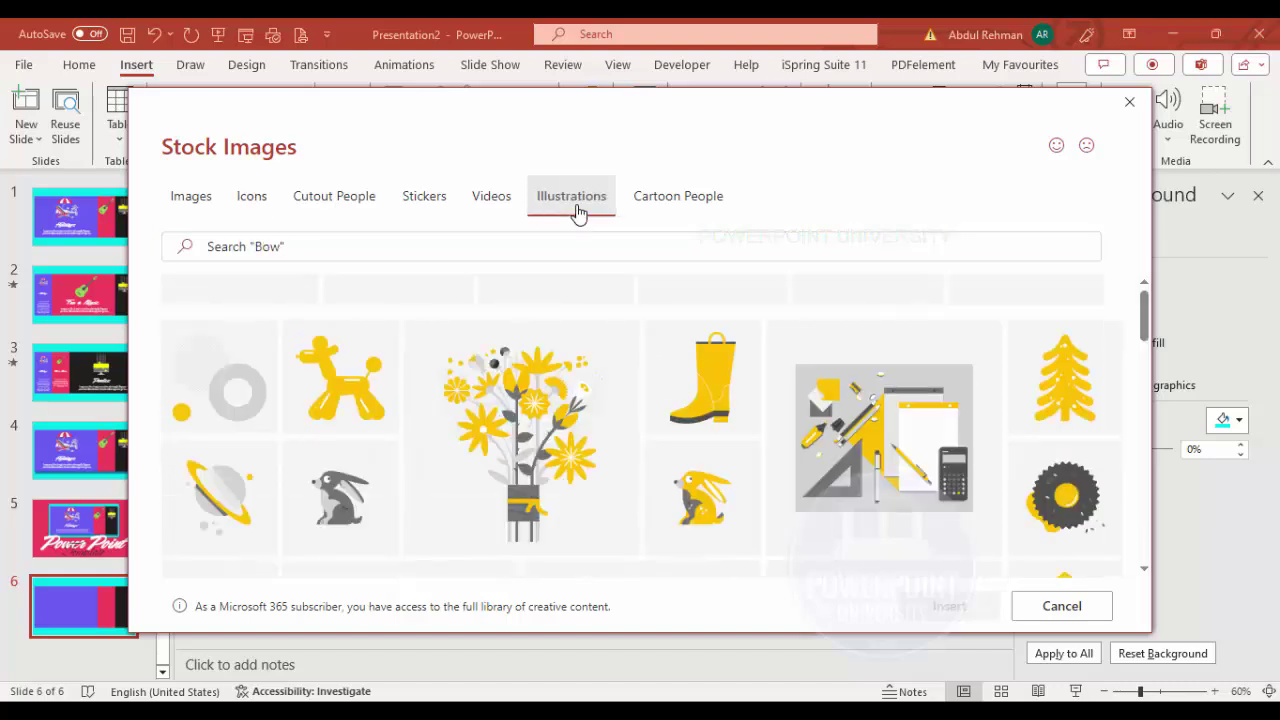
scroll(712, 407, "down", 1)
scroll(712, 407, "down", 8)
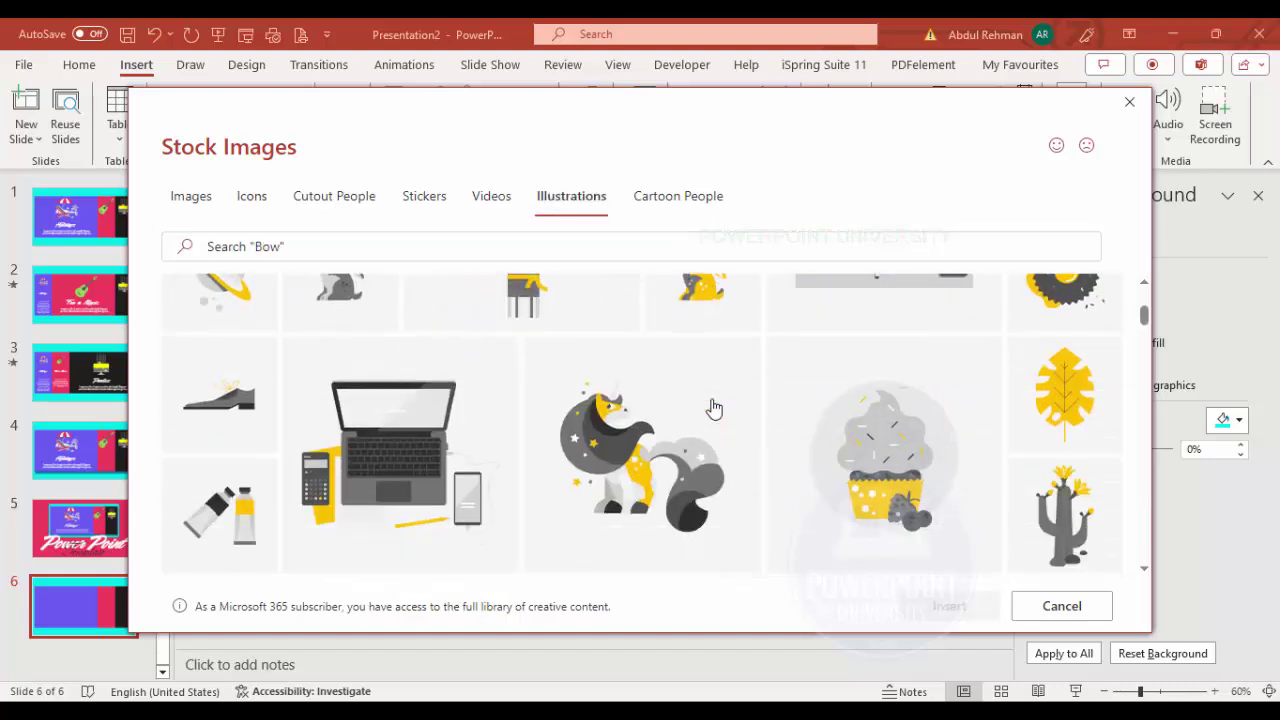
scroll(712, 407, "down", 8)
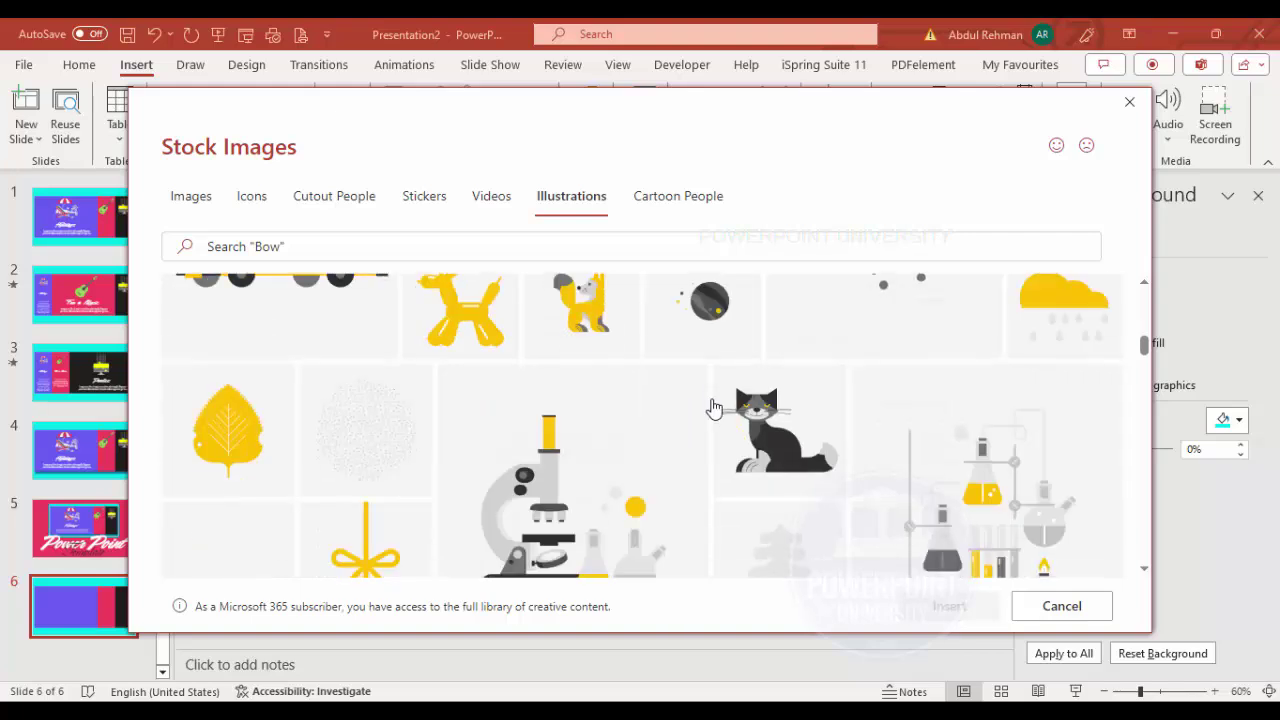
scroll(712, 407, "down", 1)
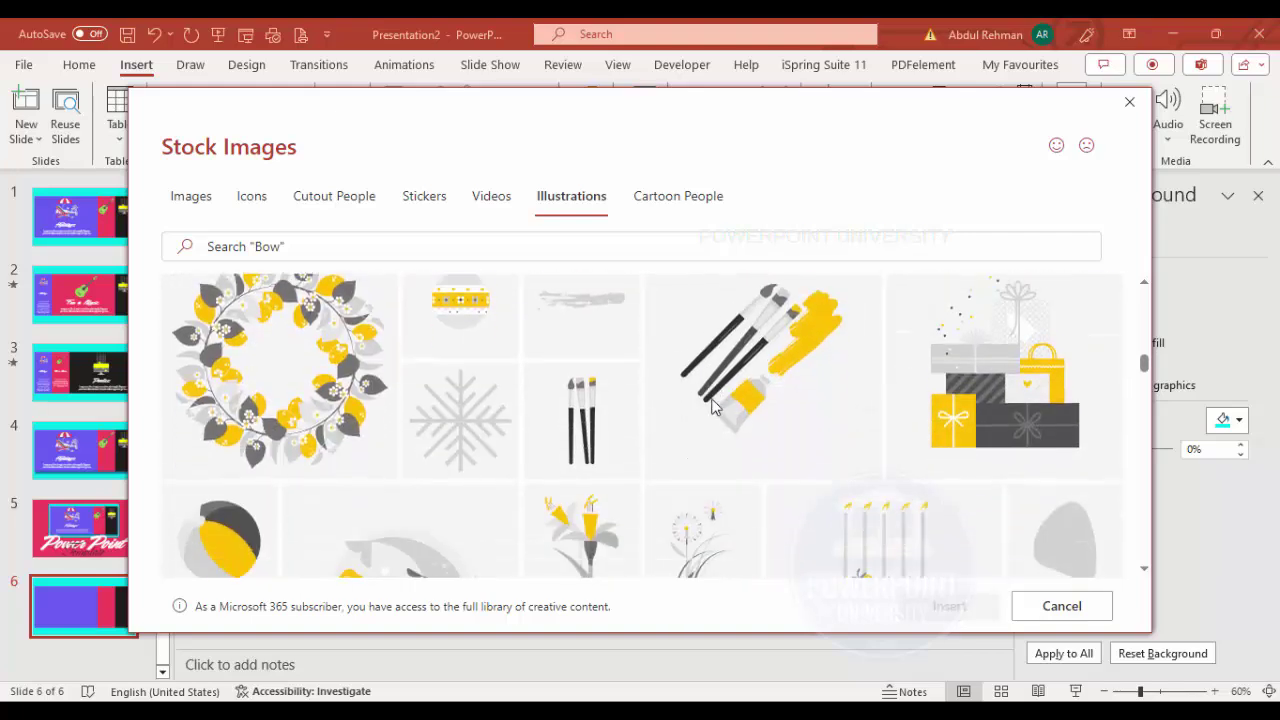
scroll(712, 407, "down", 4)
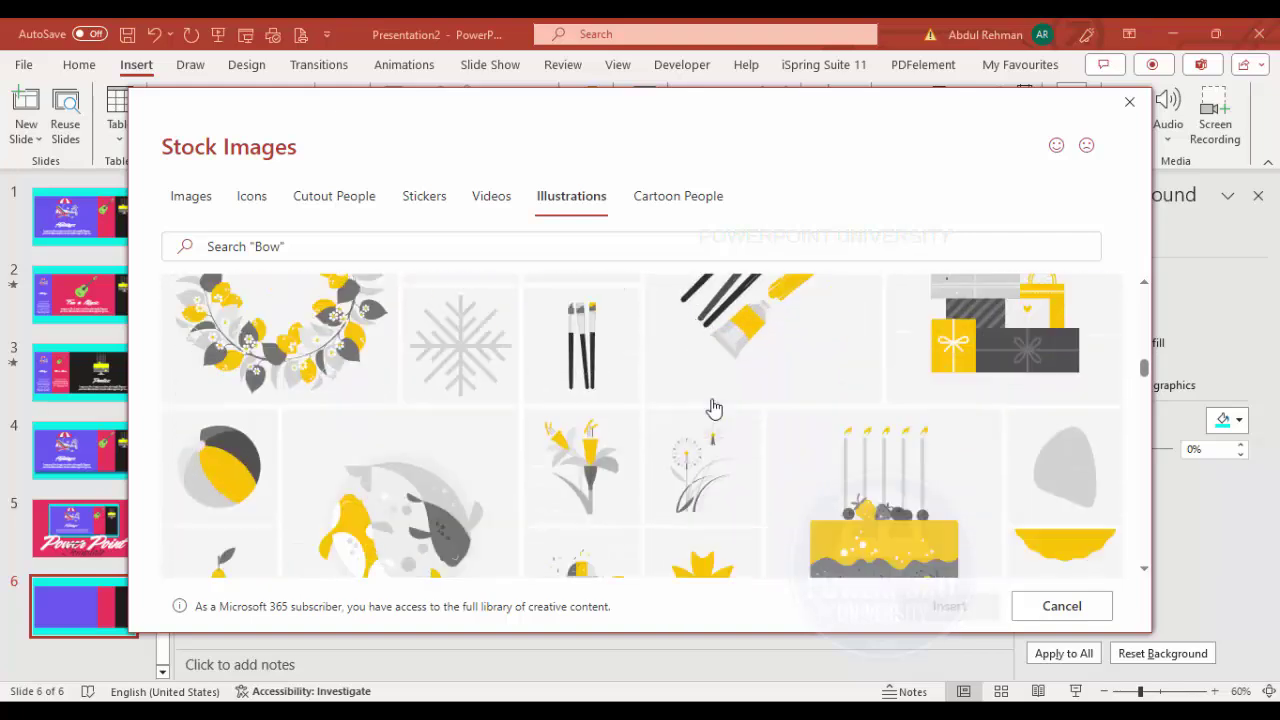
left_click(924, 432)
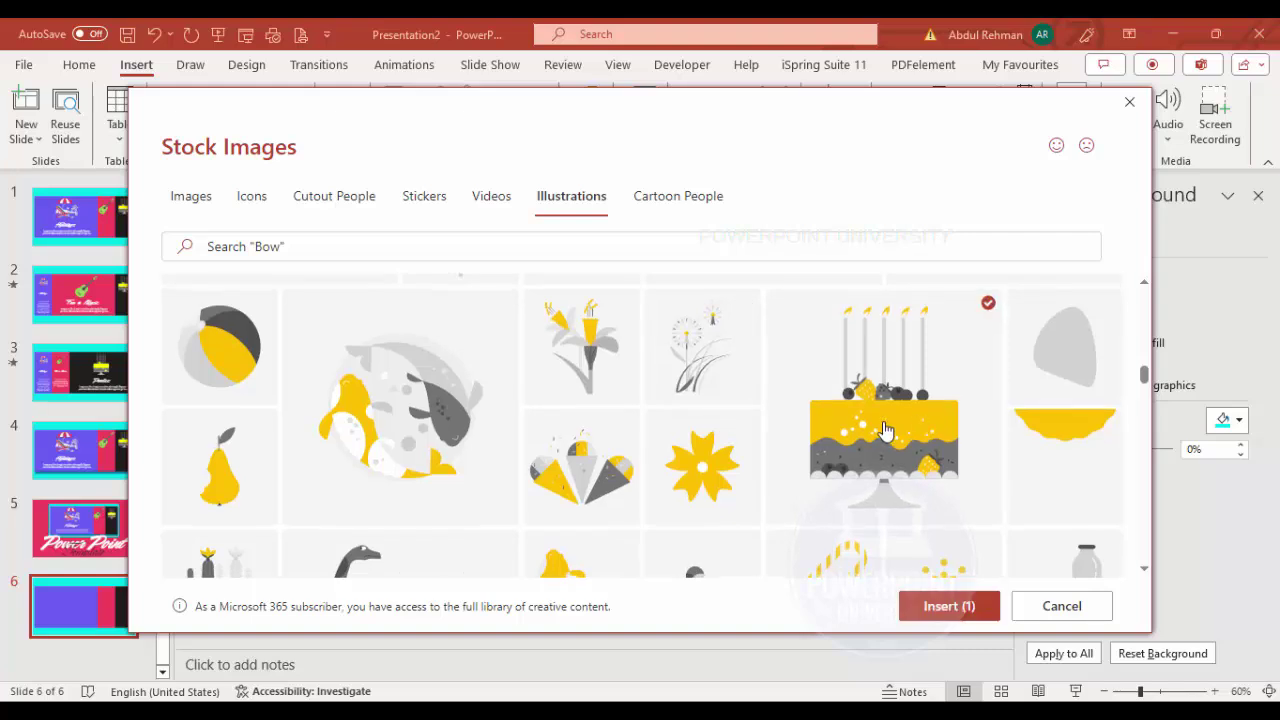
Step: Also select the beach-chair illustration and insert all three chosen illustrations
scroll(746, 410, "down", 10)
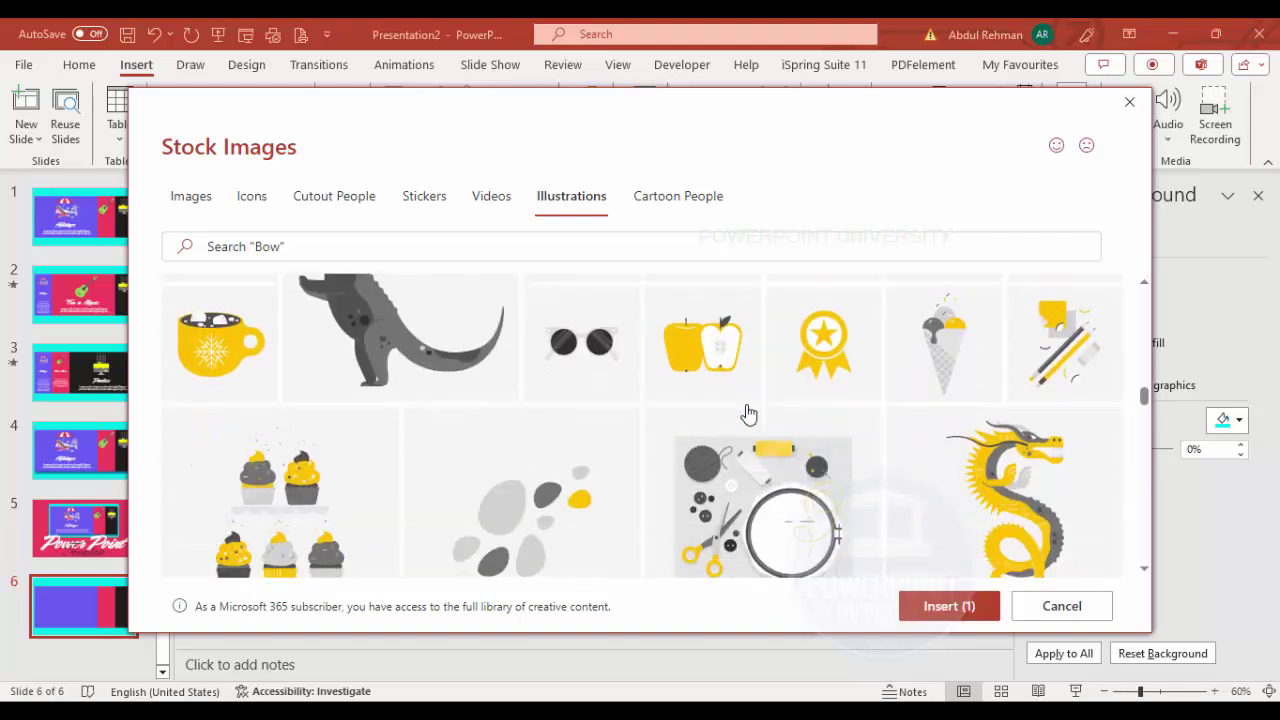
scroll(748, 410, "down", 6)
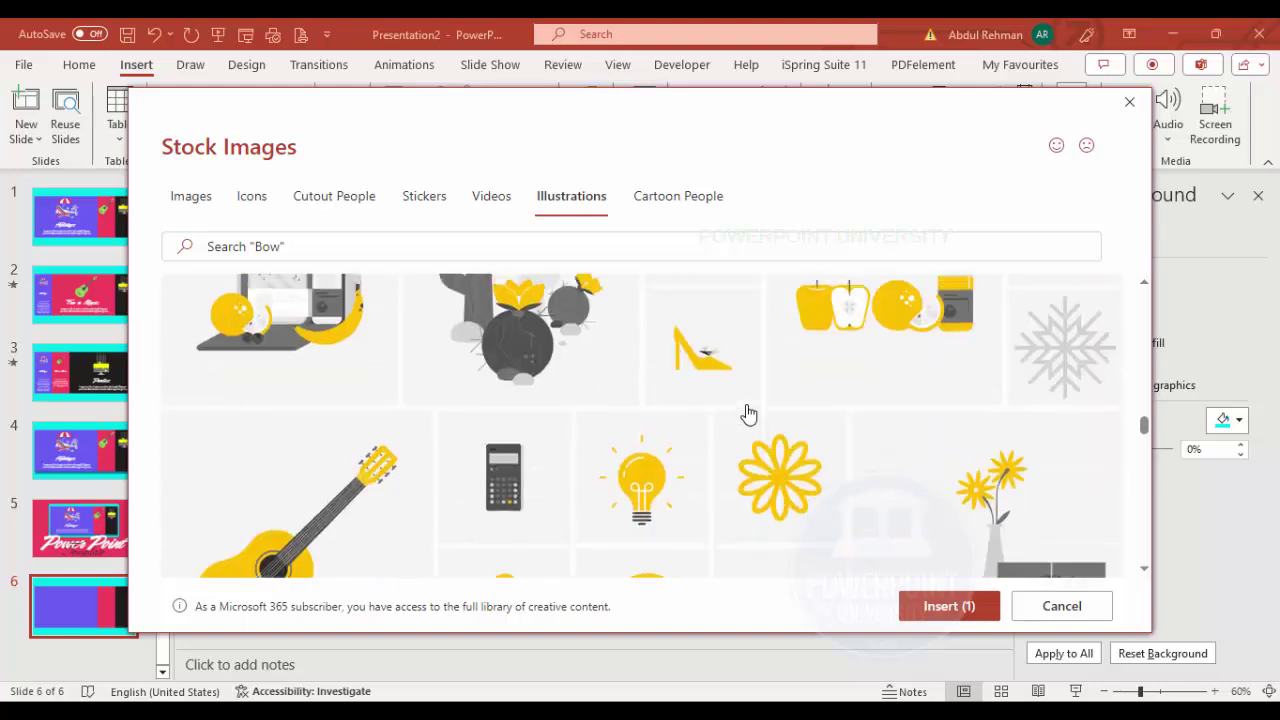
scroll(748, 412, "down", 1)
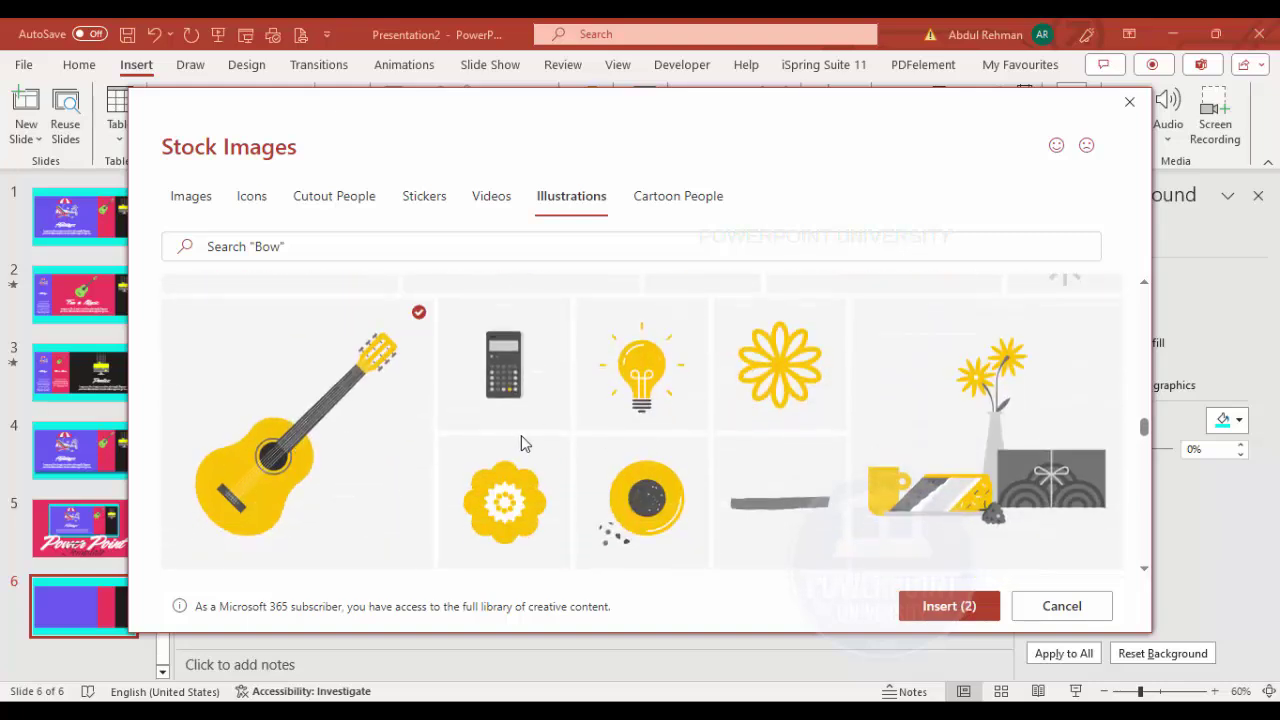
scroll(658, 432, "down", 6)
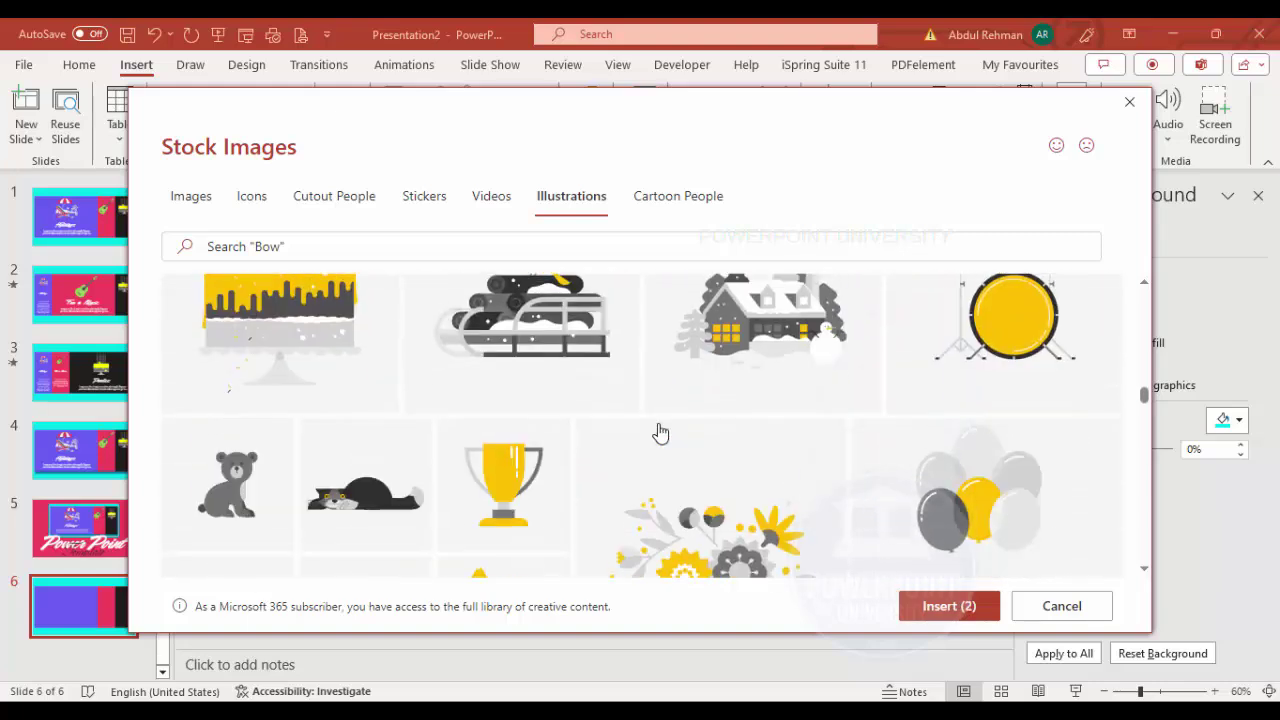
scroll(660, 432, "down", 5)
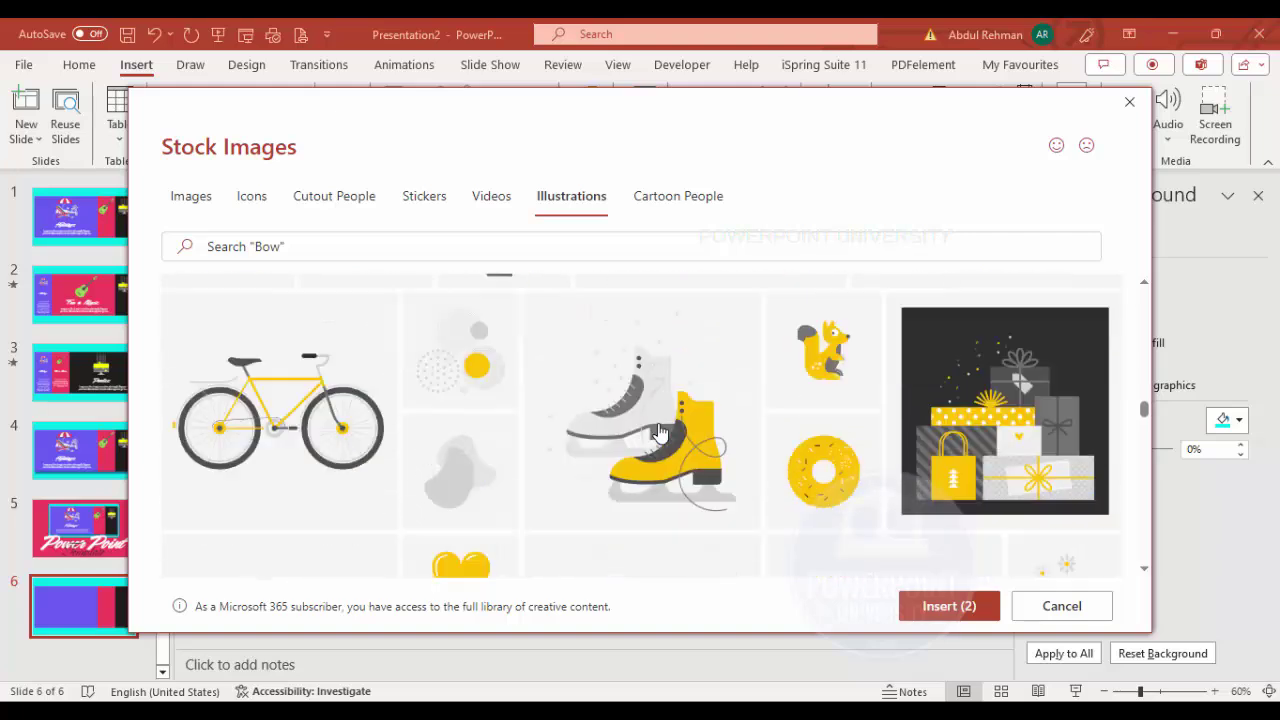
scroll(658, 432, "down", 6)
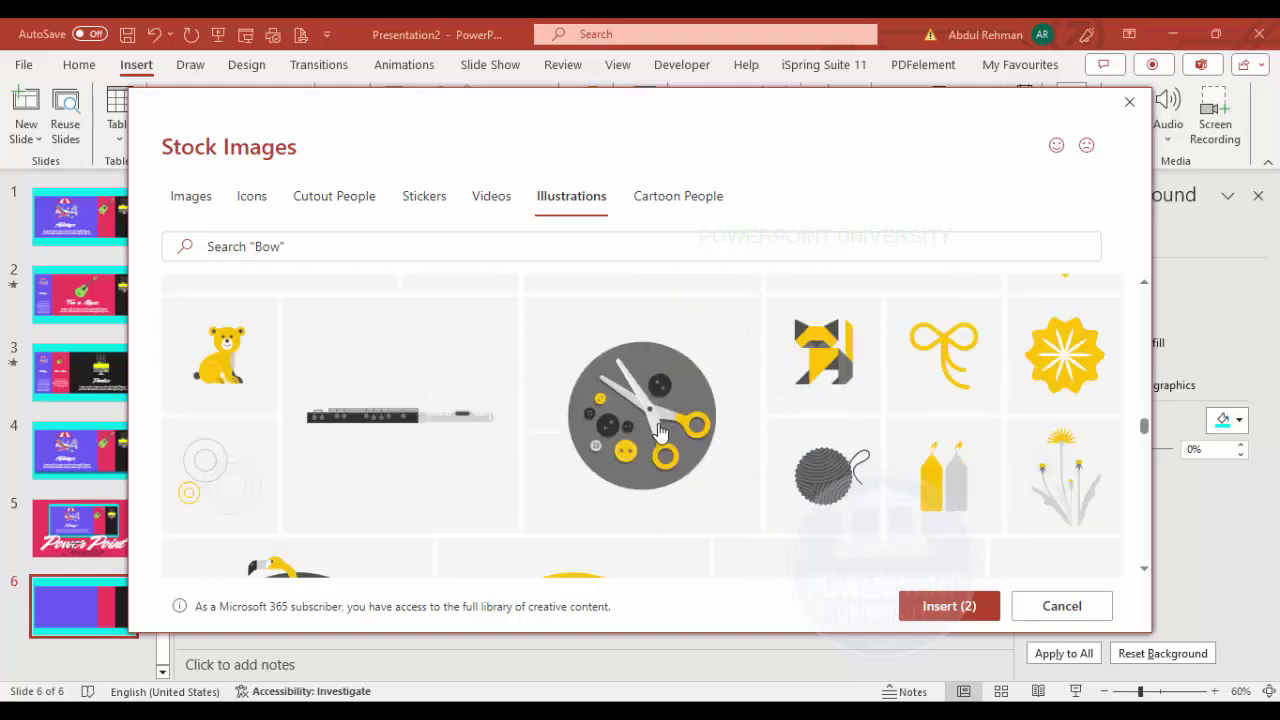
scroll(658, 432, "down", 6)
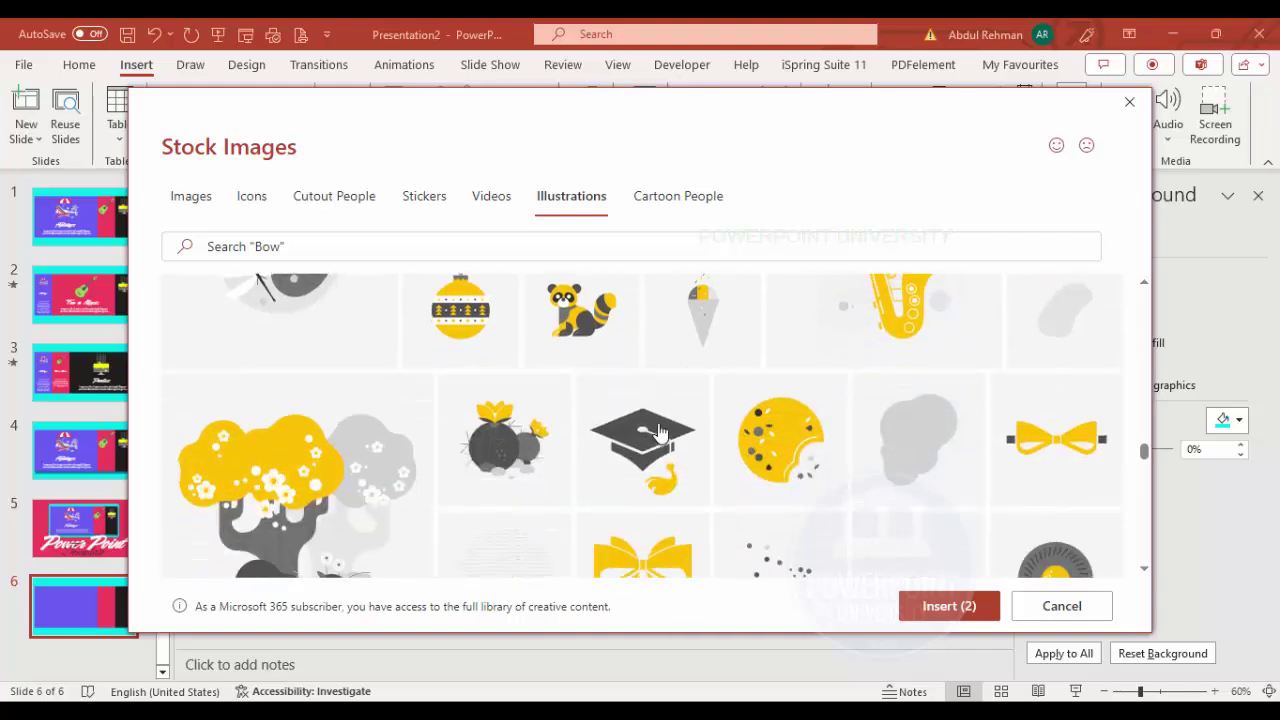
scroll(658, 432, "down", 6)
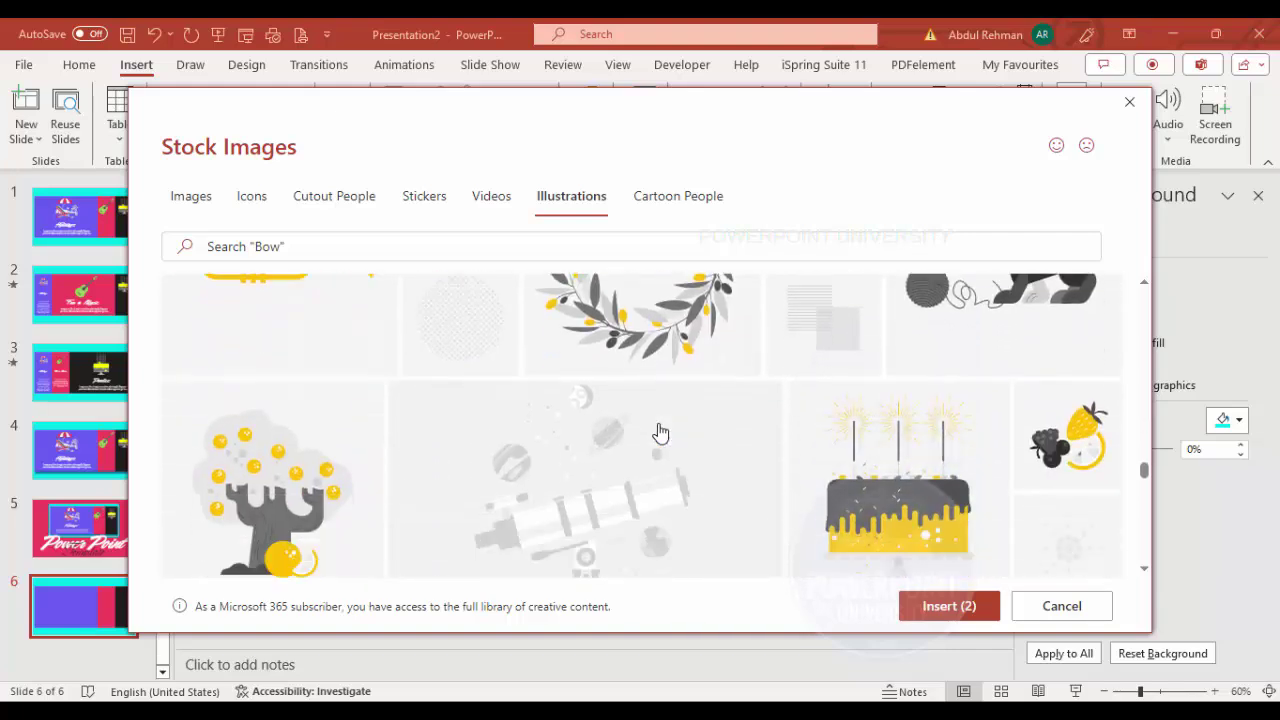
scroll(658, 432, "down", 5)
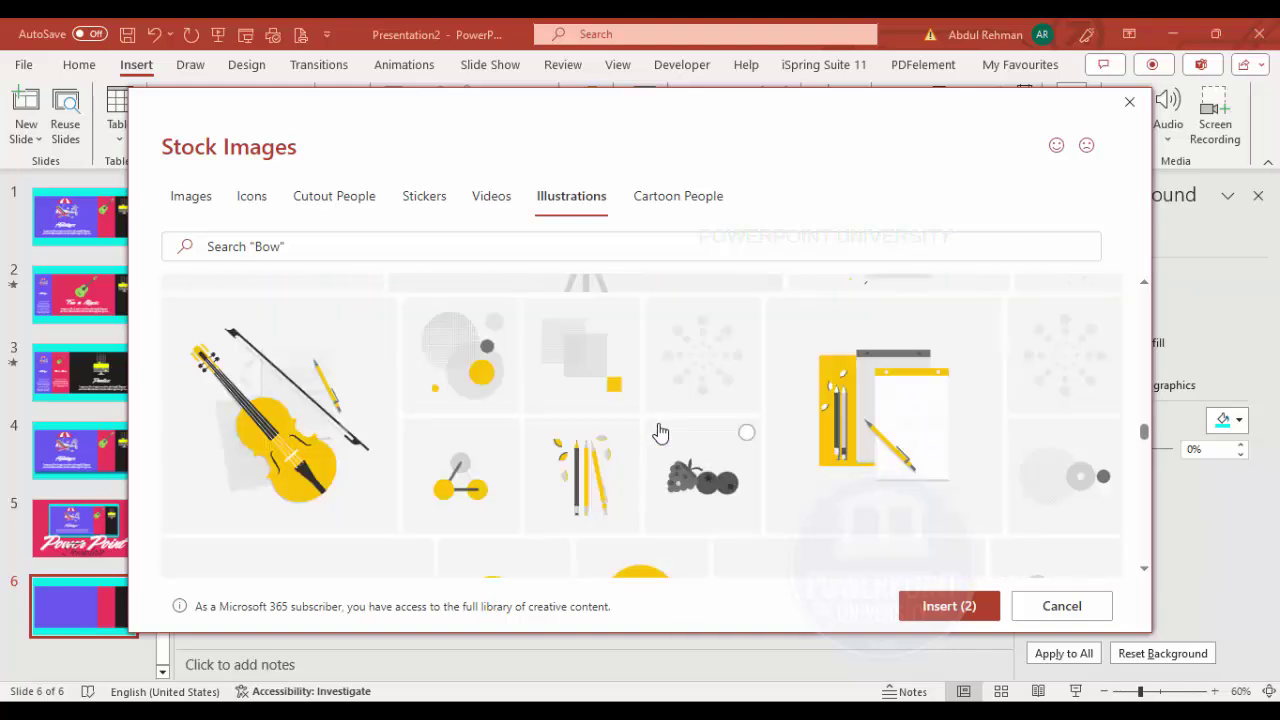
scroll(658, 432, "down", 6)
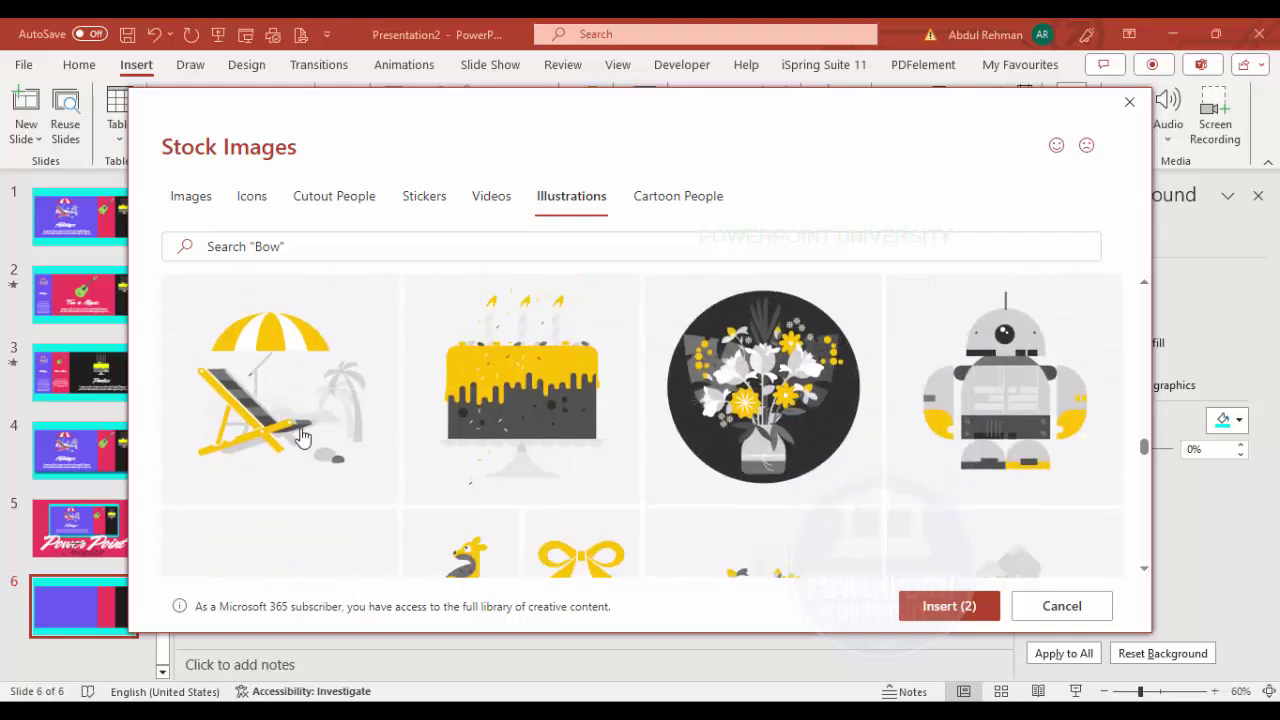
left_click(272, 394)
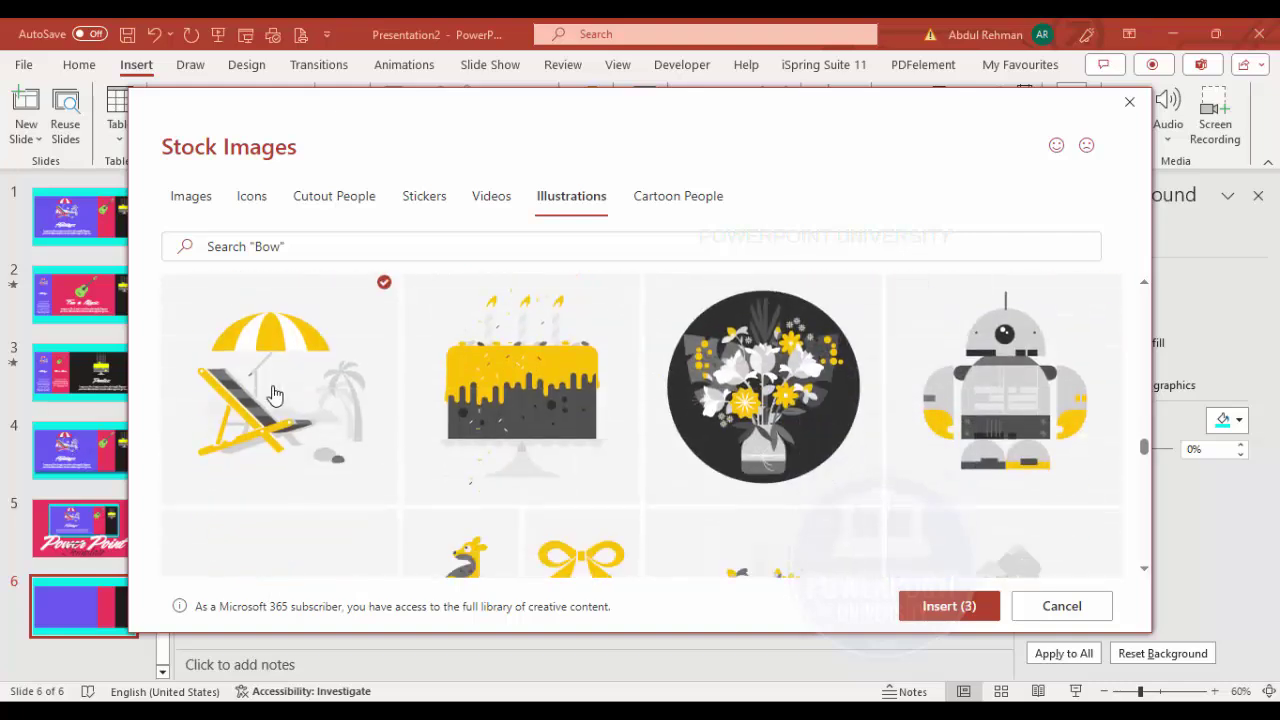
left_click(943, 608)
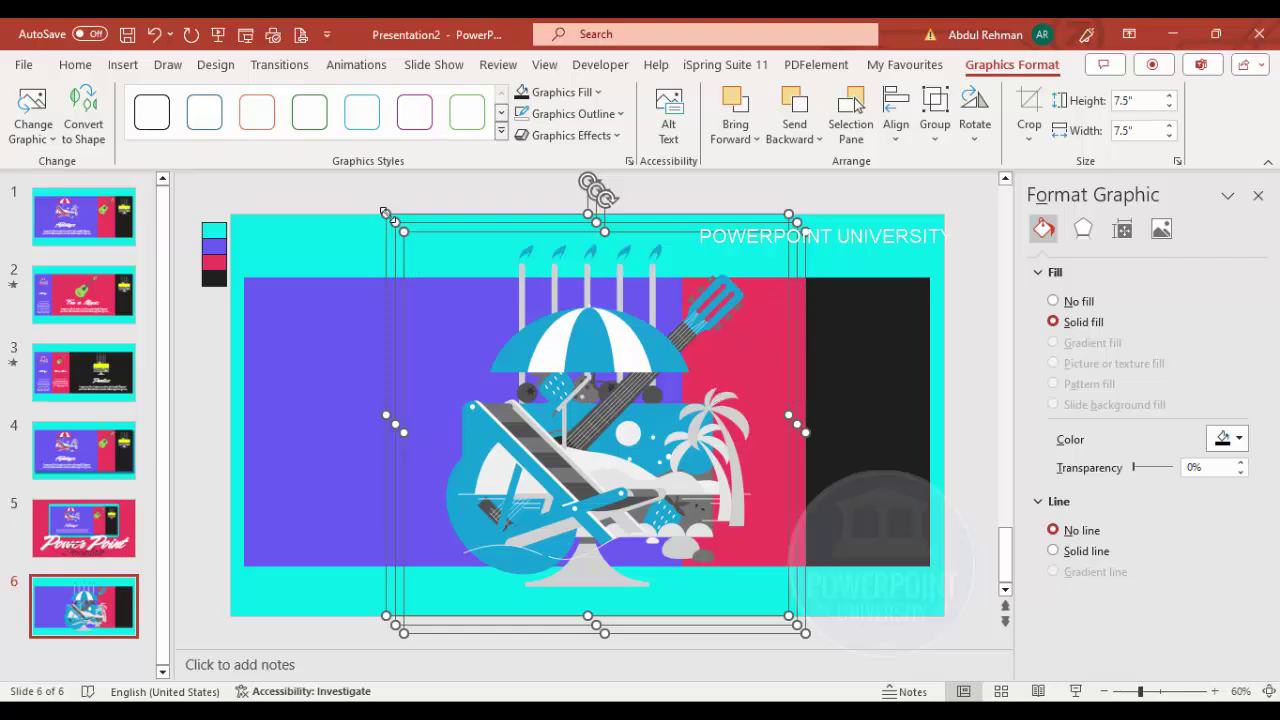
Step: Shrink the graphics to 3.01", then place guitar on pink, cake on black, beach chair on purple
left_click_drag(385, 213, 627, 448)
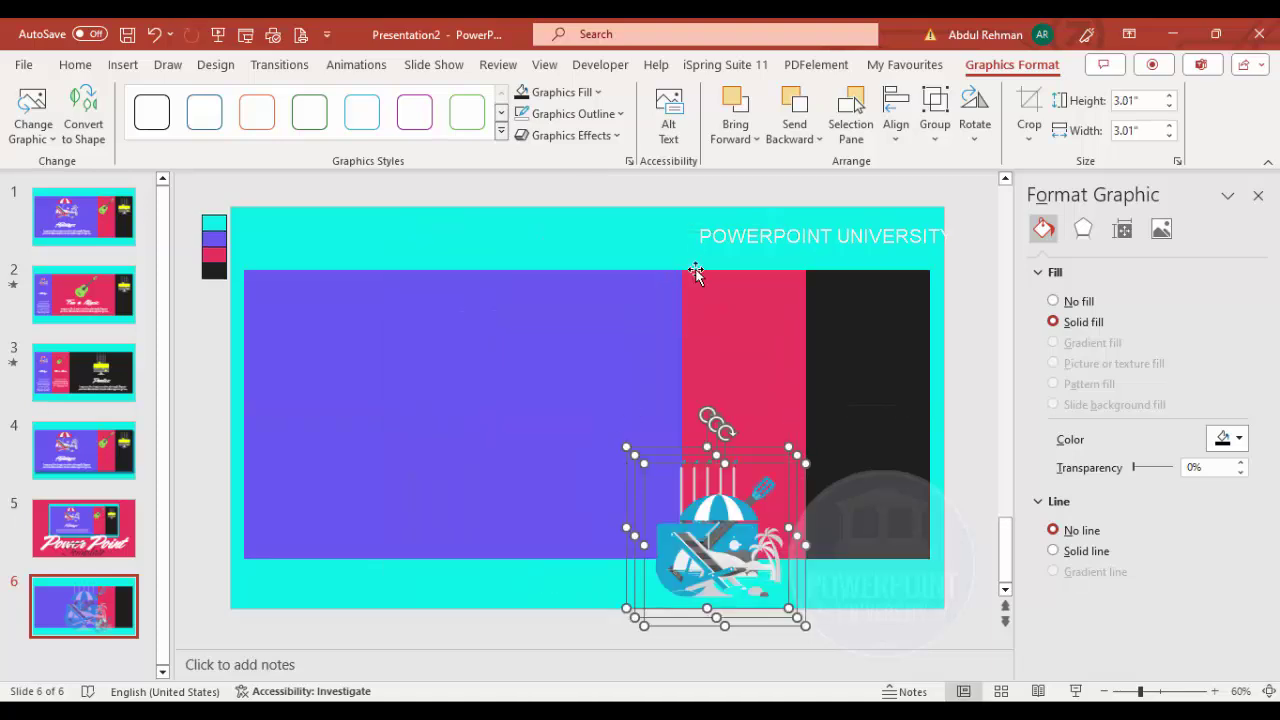
left_click(692, 362)
left_click_drag(694, 519, 716, 318)
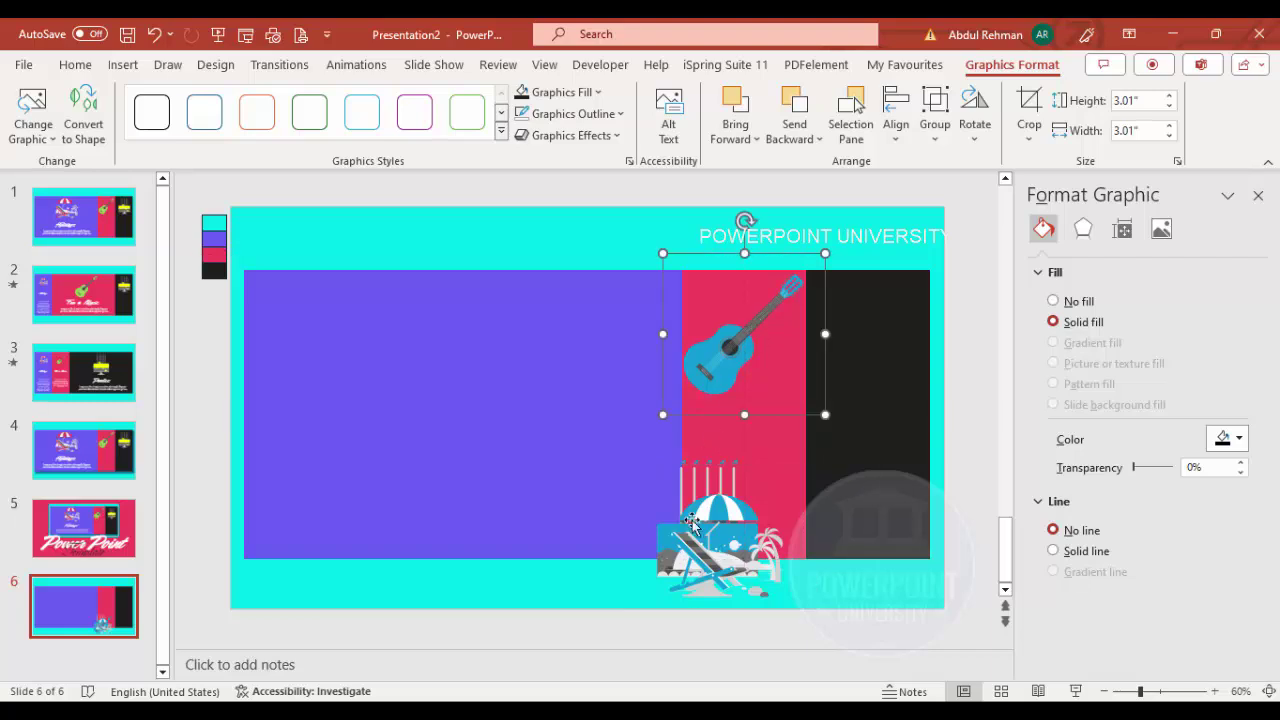
left_click_drag(724, 545, 879, 357)
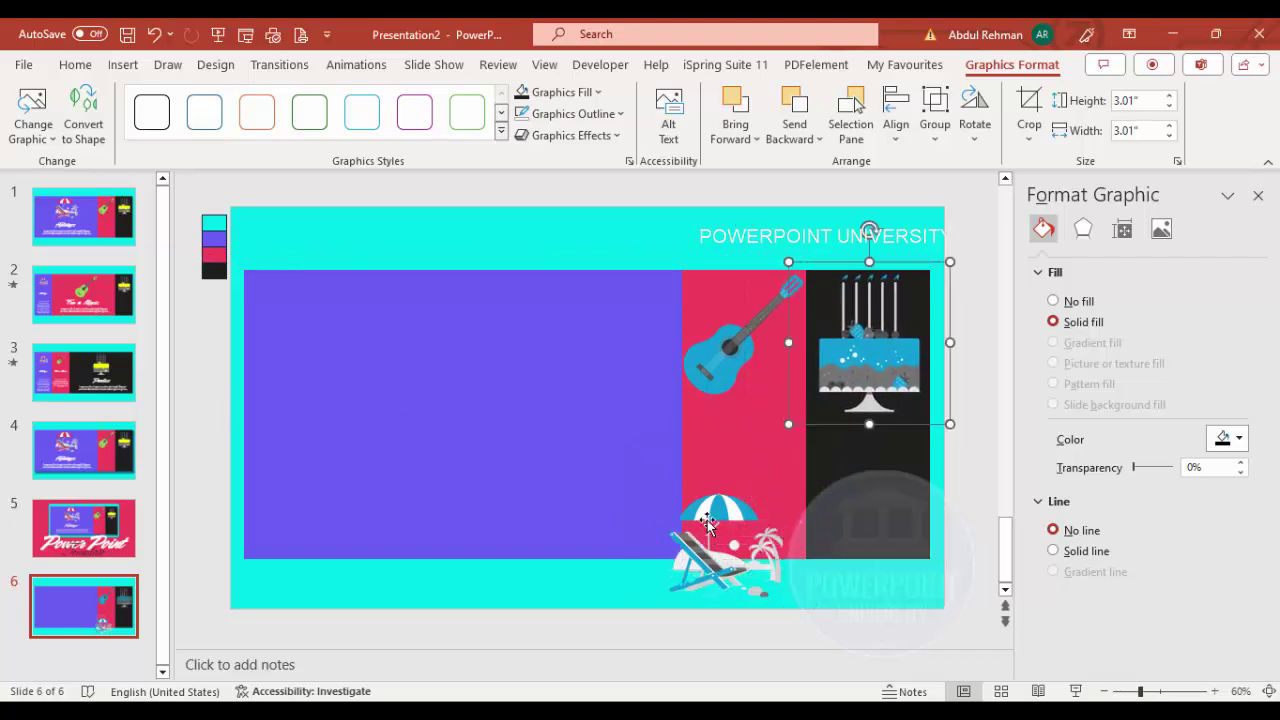
left_click(735, 512)
left_click_drag(735, 512, 459, 338)
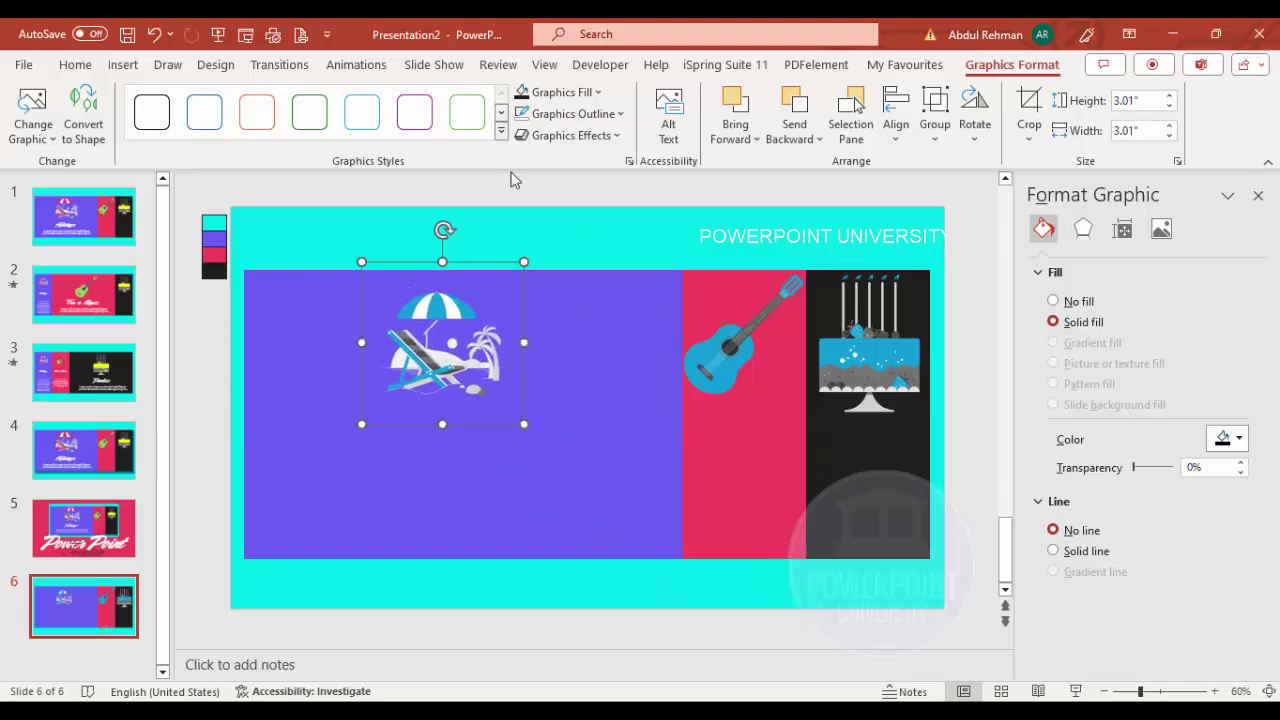
Step: Fill the beach graphic yellow, enlarge it to 4.47" and nudge it up
left_click(571, 95)
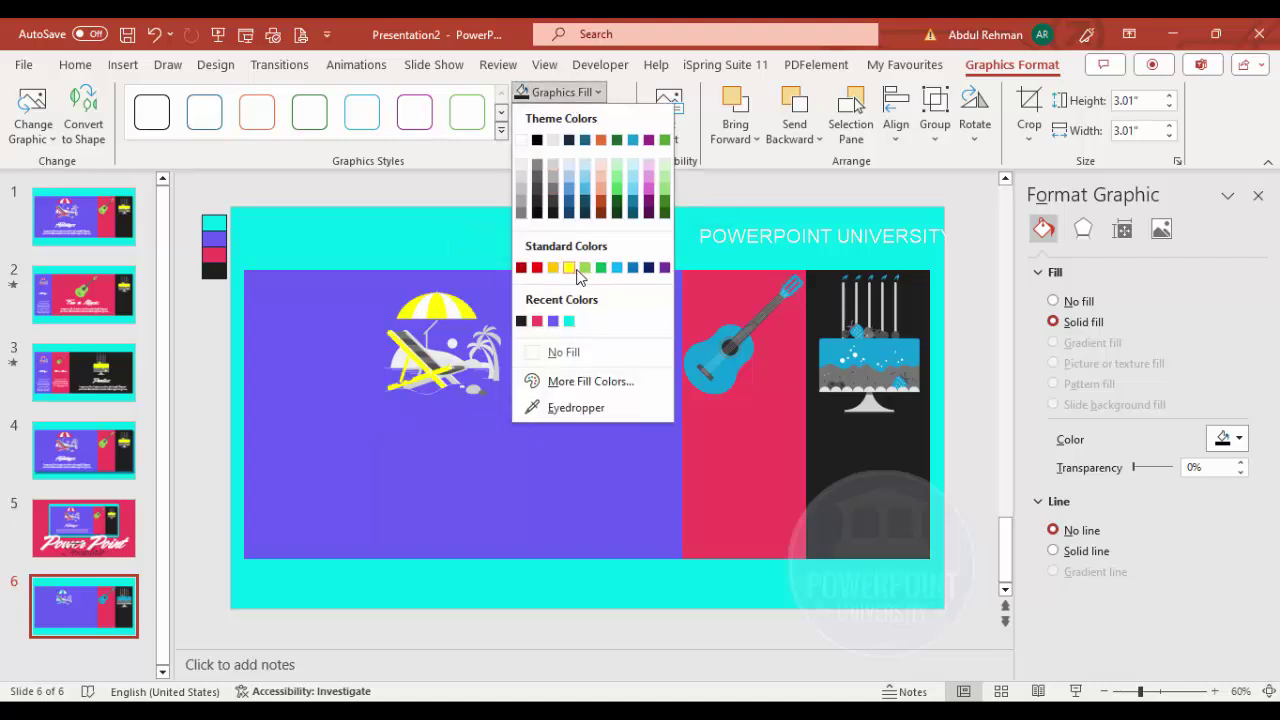
left_click(567, 268)
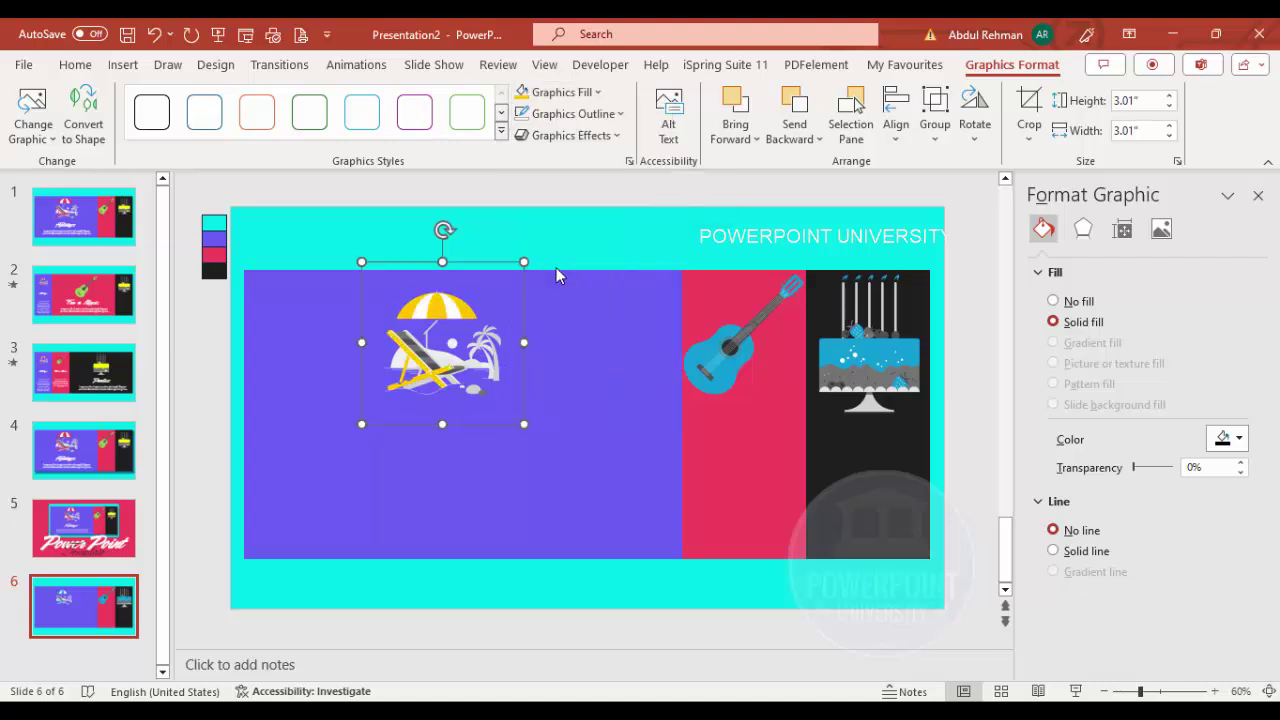
left_click_drag(528, 424, 600, 503)
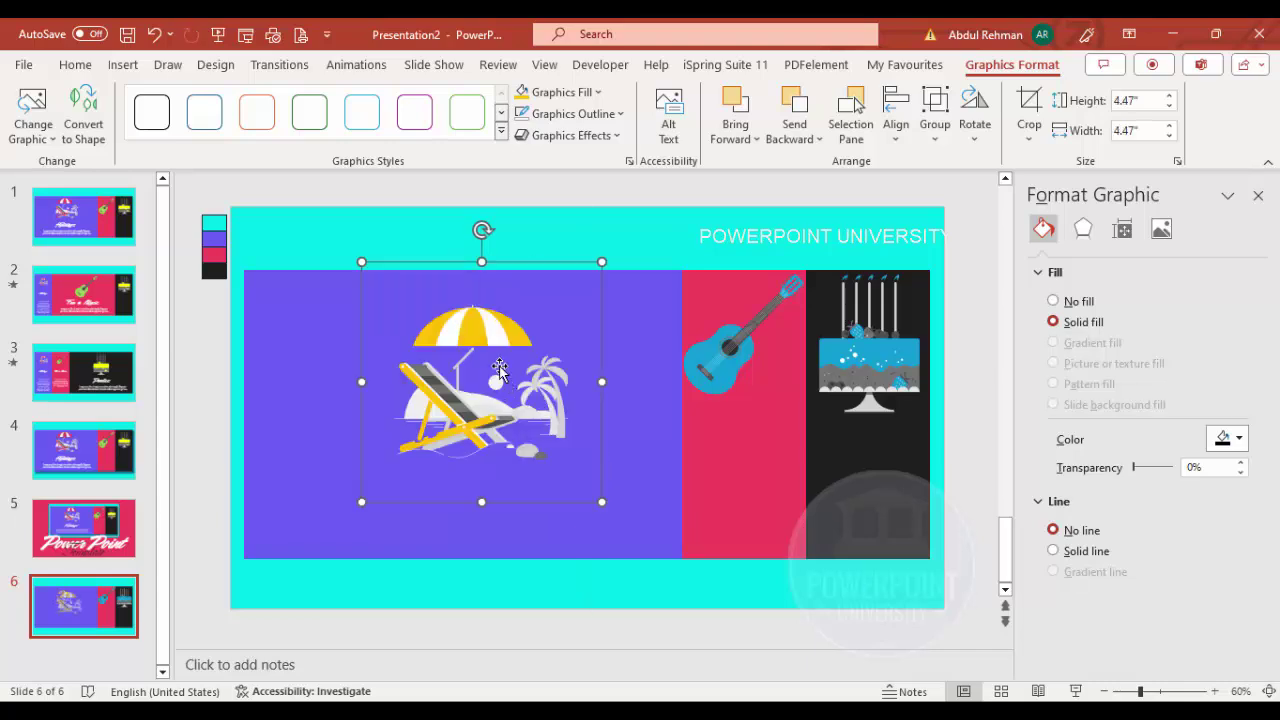
left_click_drag(482, 337, 469, 309)
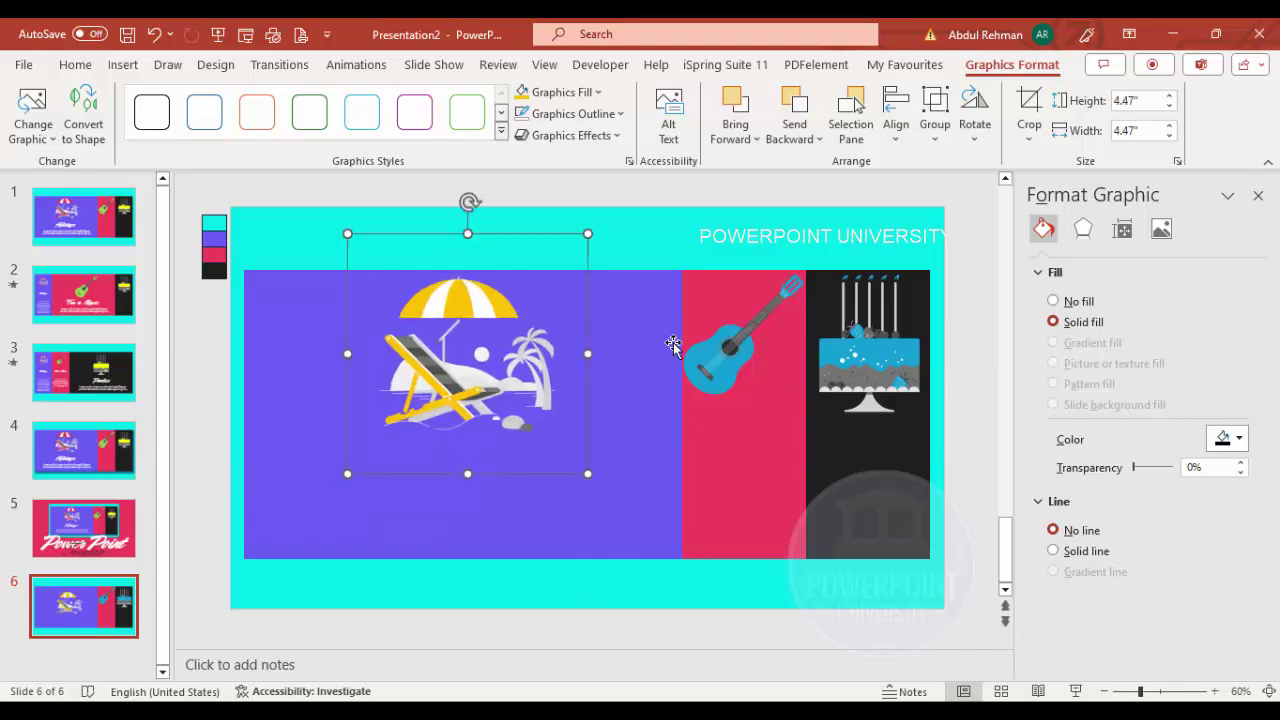
Step: Shrink the guitar to 2.17", colour it light green and move it to the pink column's top
left_click(722, 347)
left_click_drag(659, 248, 709, 298)
left_click(591, 92)
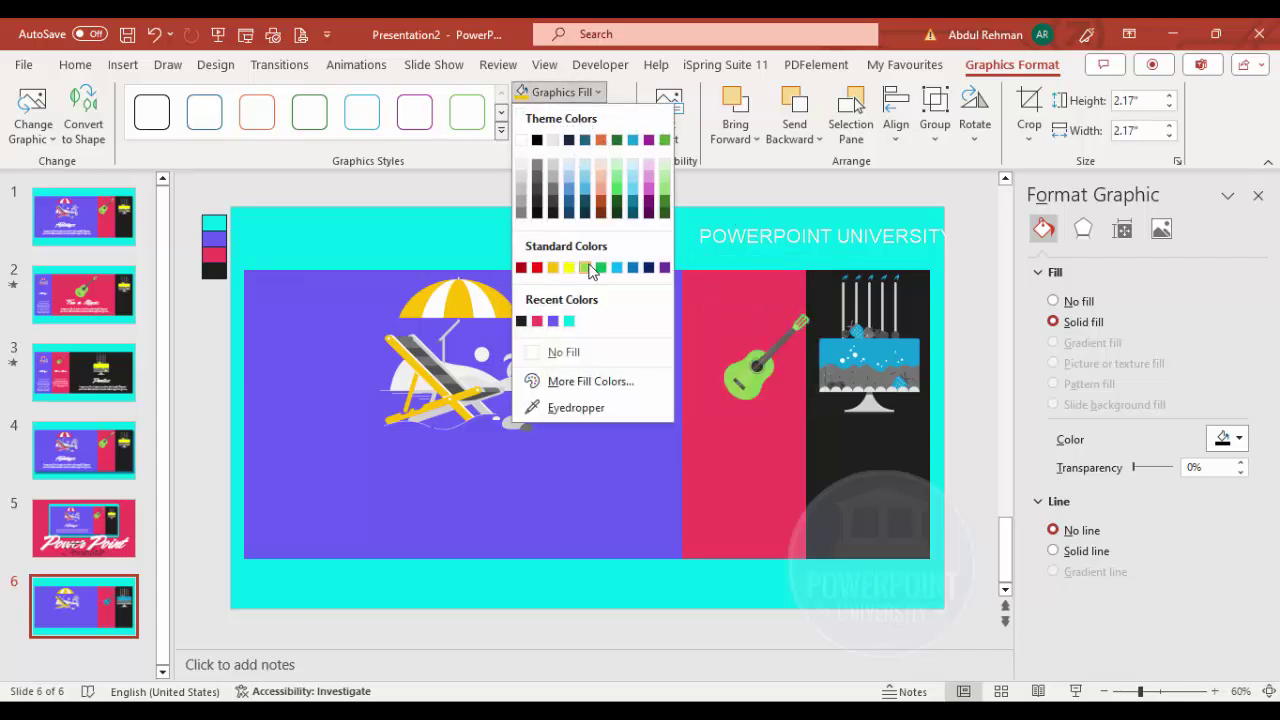
left_click(588, 267)
left_click_drag(752, 360, 732, 331)
Step: Colour the cake light blue, shrink it to 2.31" and centre it in the black column
left_click(872, 375)
left_click(560, 92)
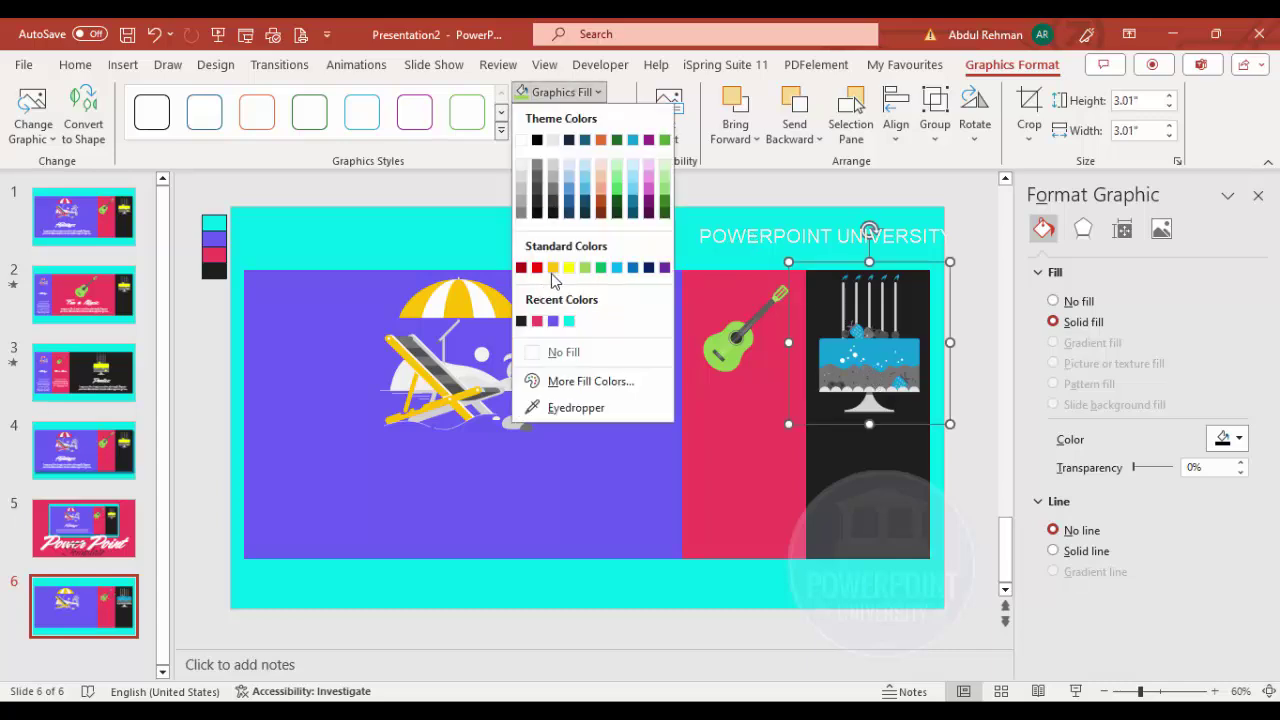
left_click(619, 268)
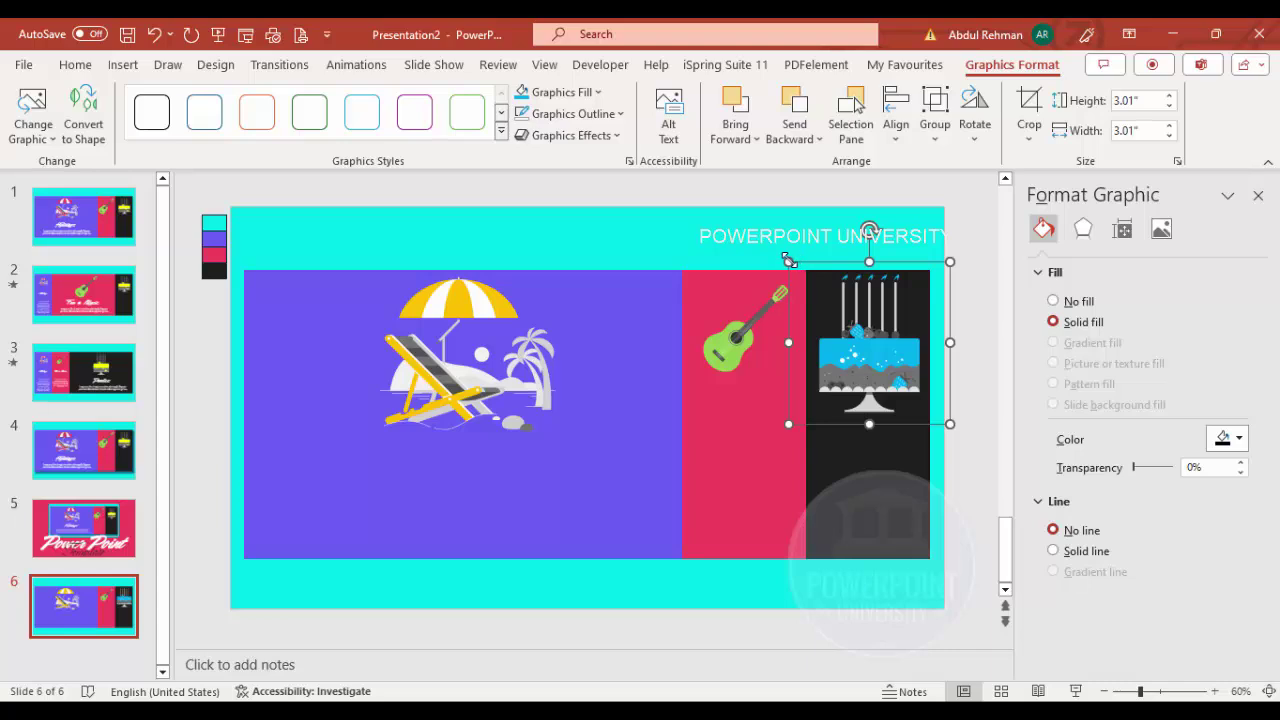
left_click_drag(789, 261, 827, 301)
left_click_drag(903, 380, 883, 348)
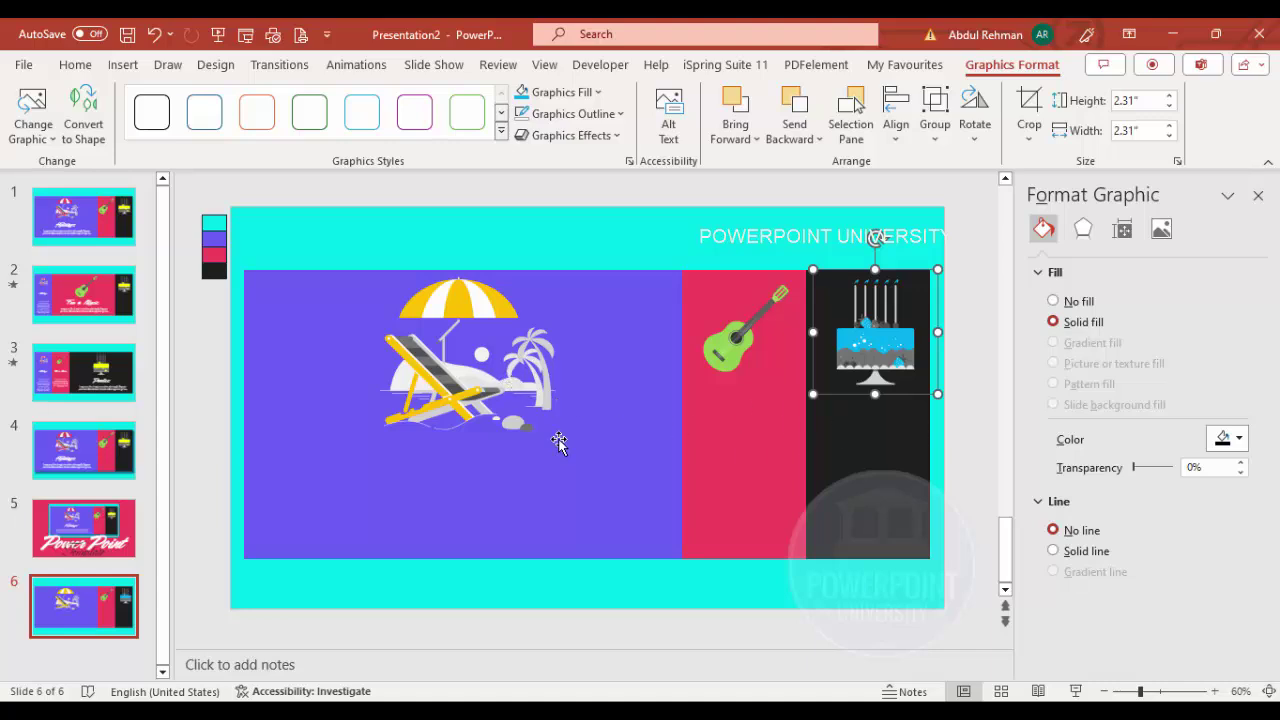
Step: Add a white, centred 'Holidays' text box below the beach chair
left_click(369, 192)
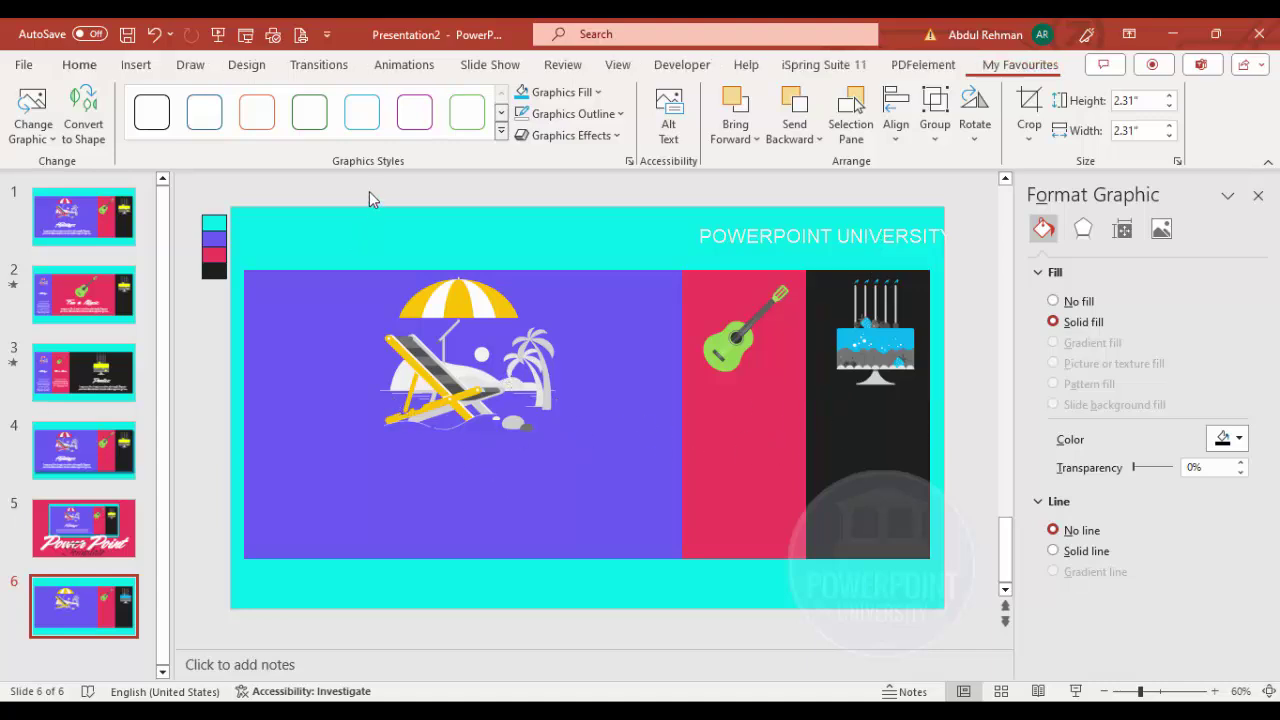
left_click(137, 64)
left_click(898, 112)
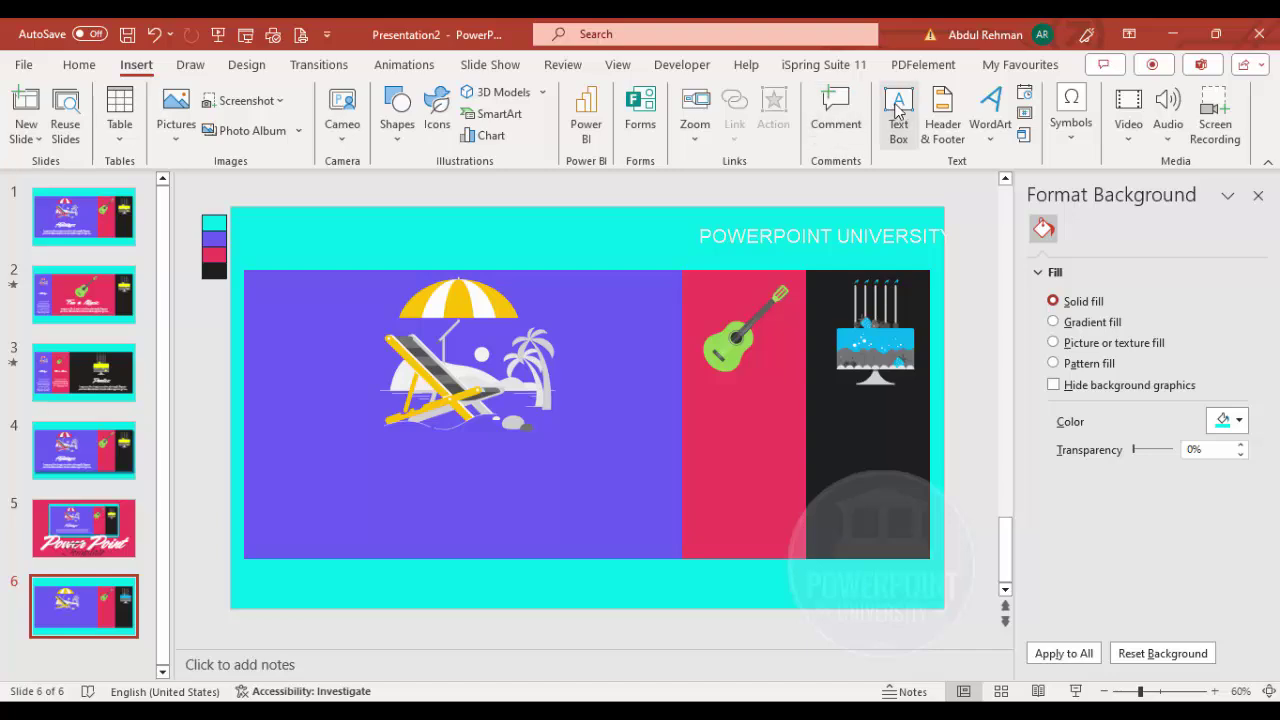
left_click_drag(338, 444, 621, 467)
type("Holidays")
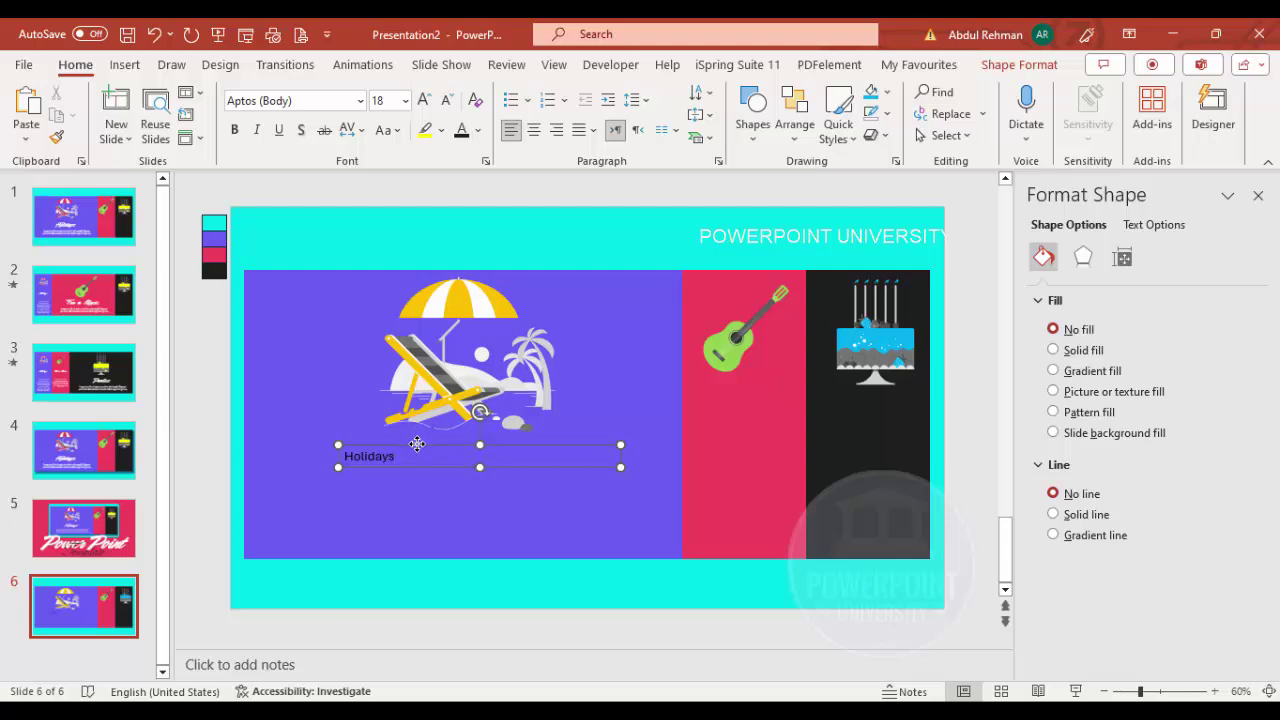
left_click(478, 130)
left_click(462, 179)
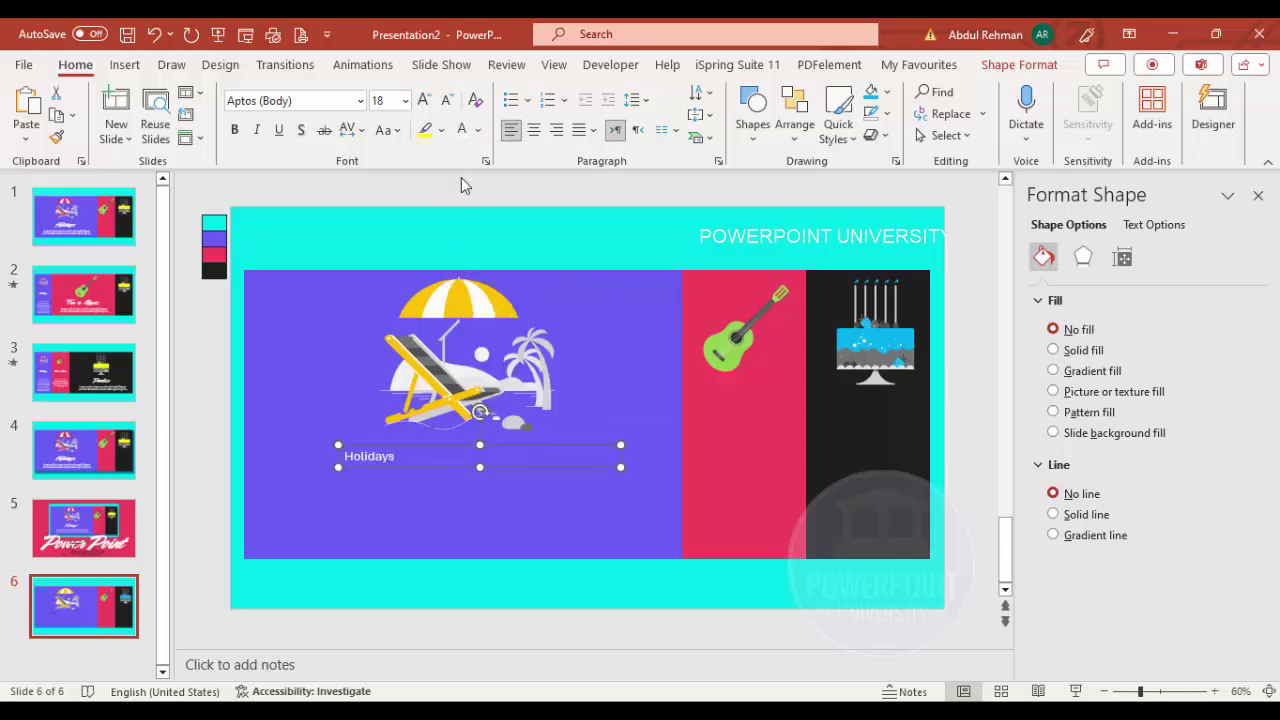
left_click(534, 130)
Step: Set Holidays in Acceleration & Reaction at 166 pt and move it just below the beach illustration
left_click(424, 100)
left_click(424, 100)
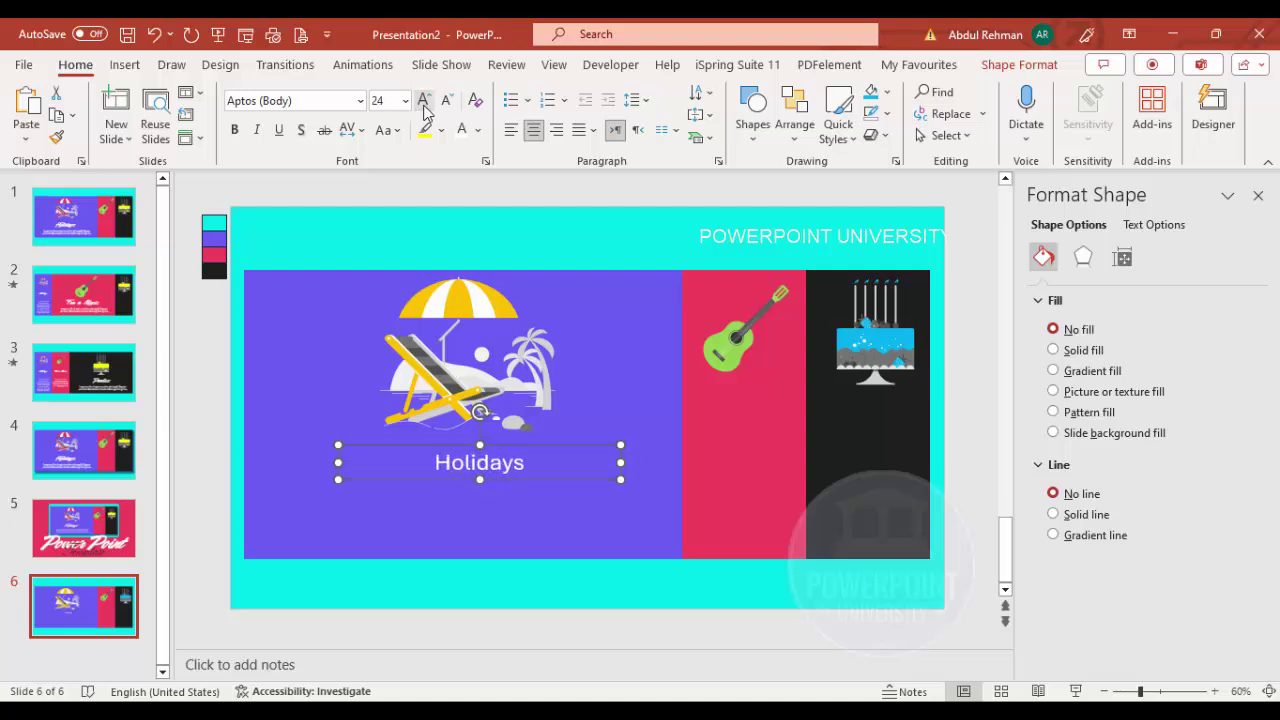
left_click(424, 100)
left_click(424, 100)
left_click(424, 100)
left_click(424, 100)
left_click(360, 100)
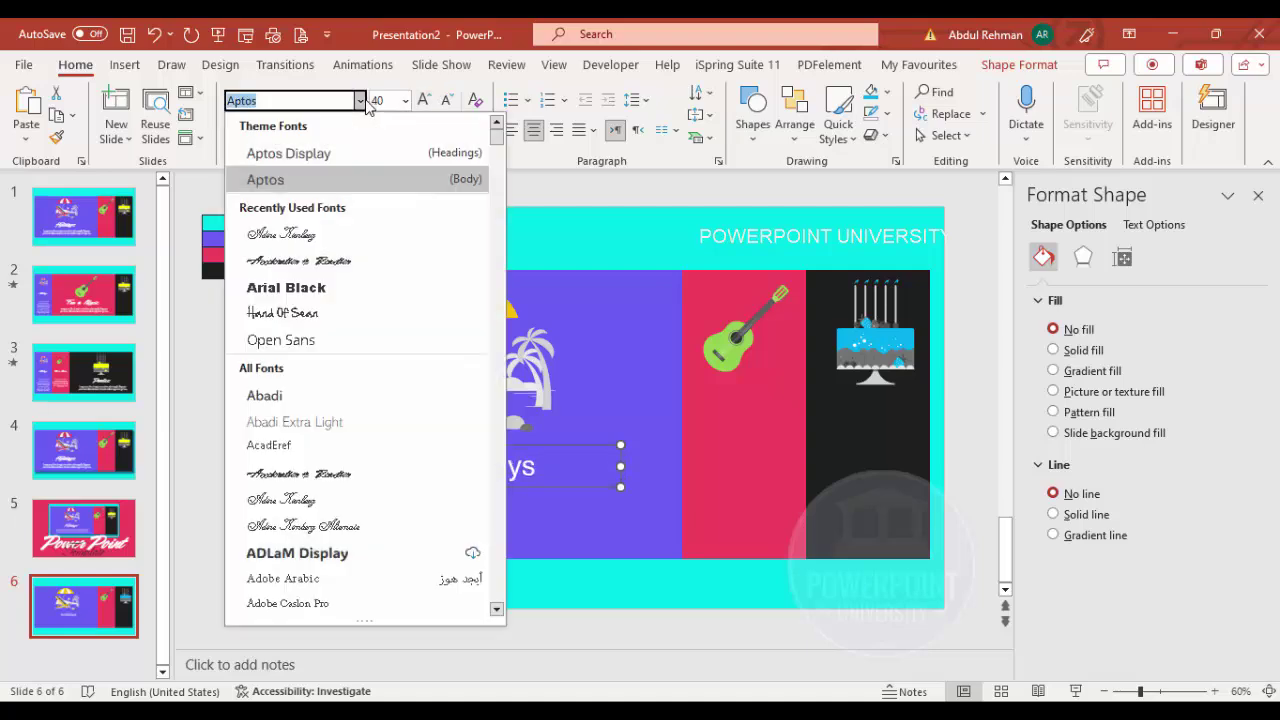
left_click(334, 262)
left_click(431, 102)
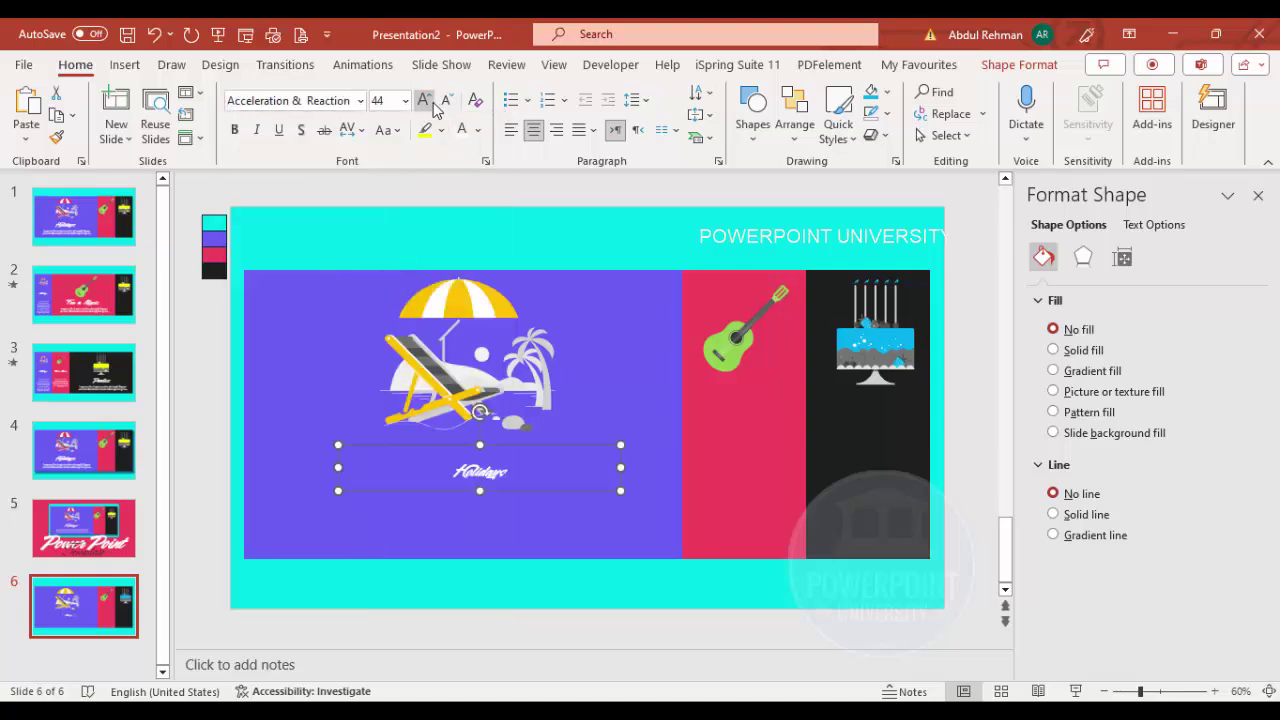
left_click(431, 102)
left_click(431, 102)
left_click(431, 102)
left_click(431, 102)
left_click(431, 102)
left_click(424, 101)
left_click(424, 101)
left_click(424, 101)
left_click(424, 101)
left_click(424, 101)
left_click(424, 101)
left_click(424, 101)
left_click(424, 101)
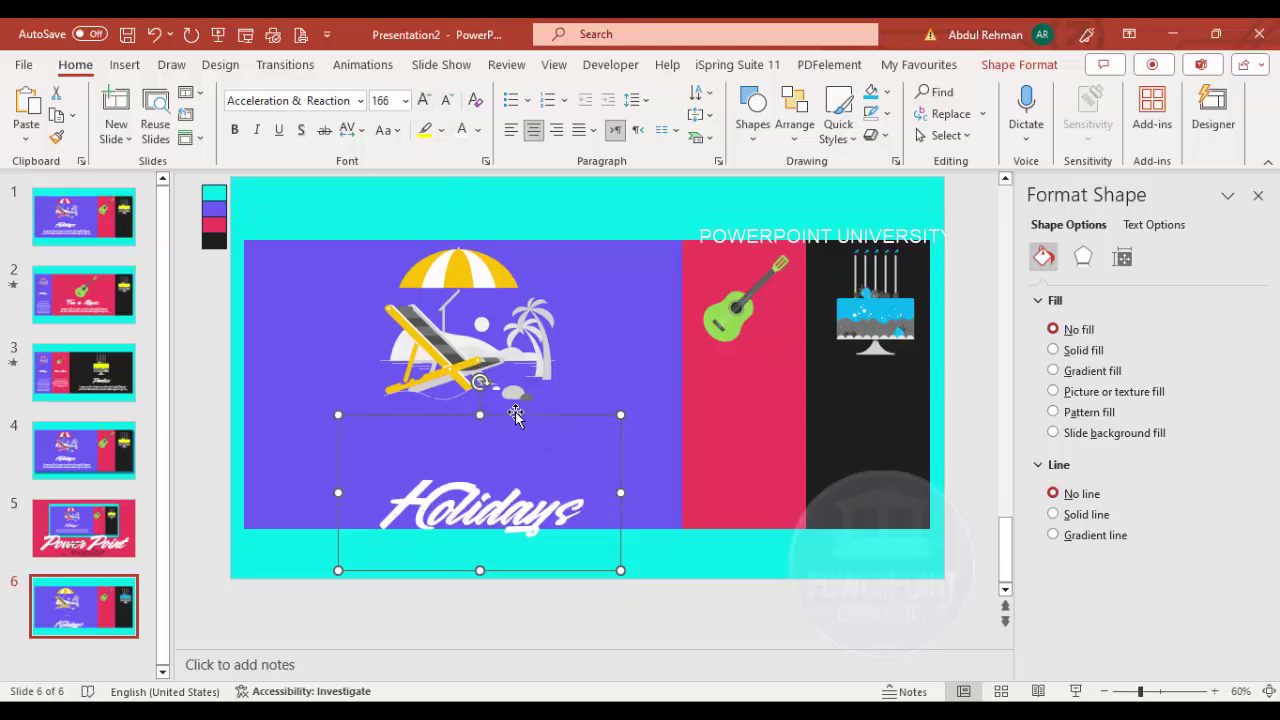
left_click_drag(515, 415, 498, 344)
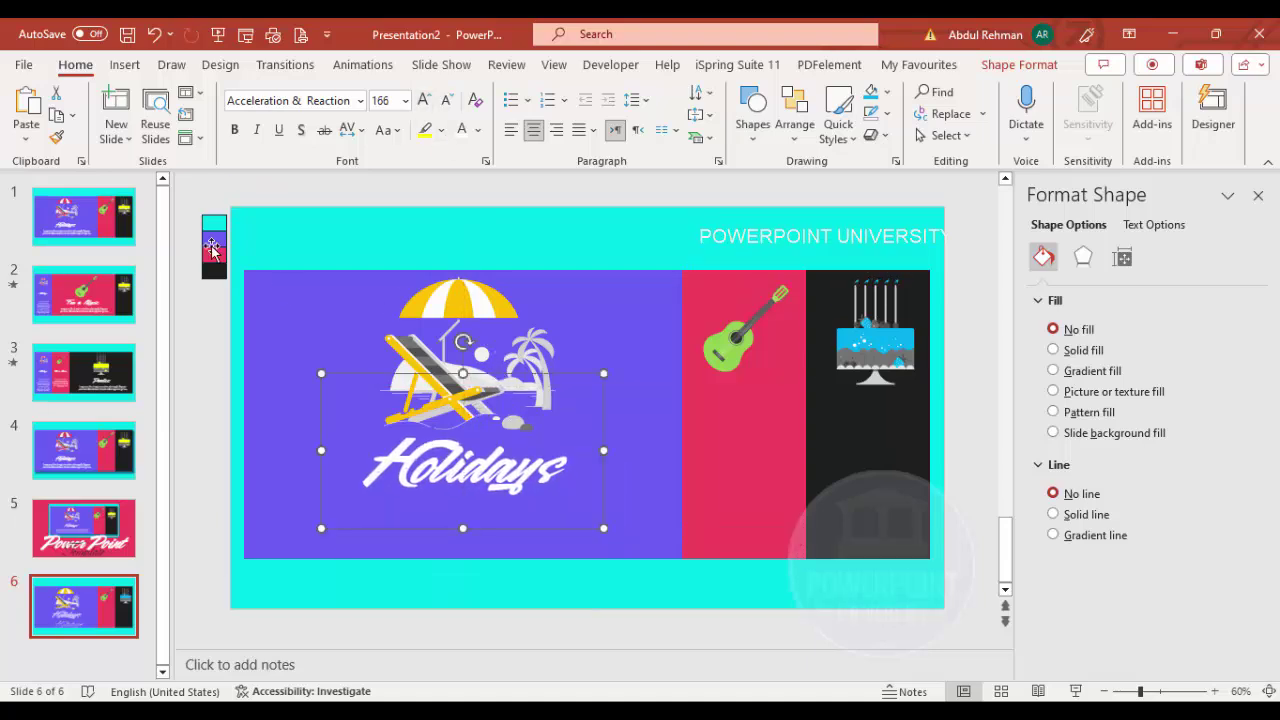
left_click(125, 64)
Step: Add a text box below Holidays with =lorem(1) text, trimmed from 'magna' to the end
left_click(887, 109)
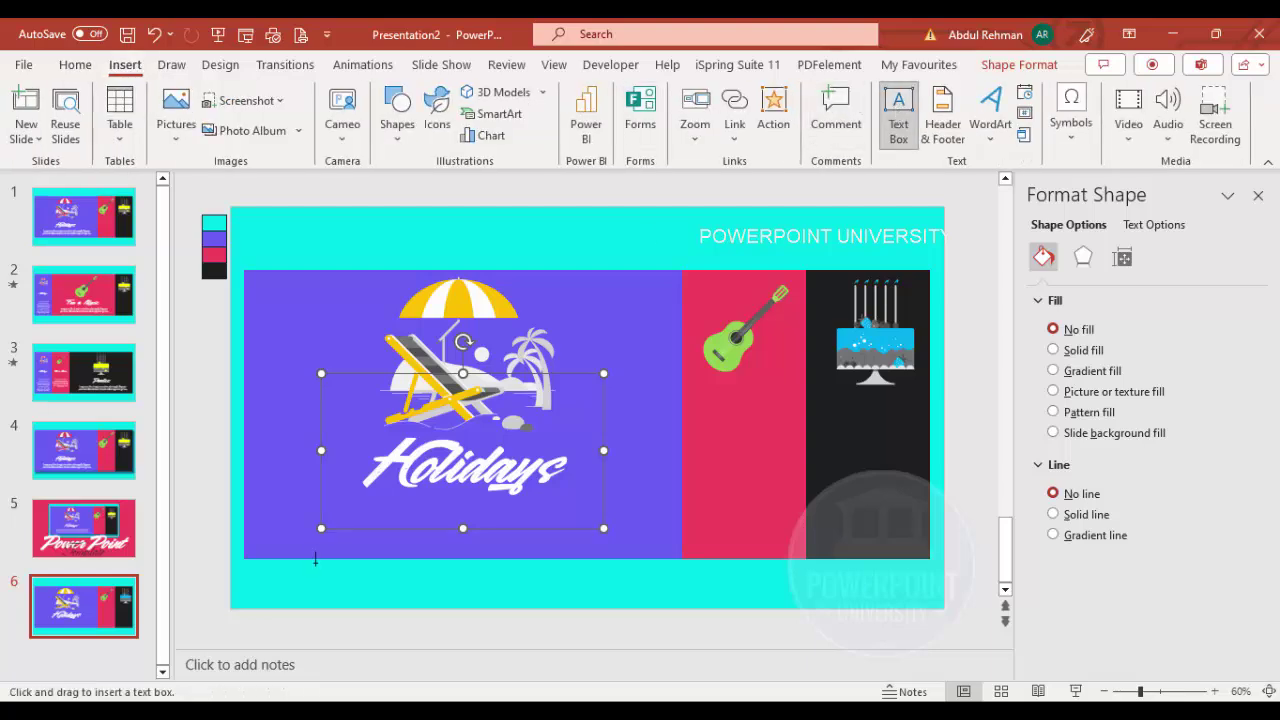
left_click_drag(502, 557, 604, 570)
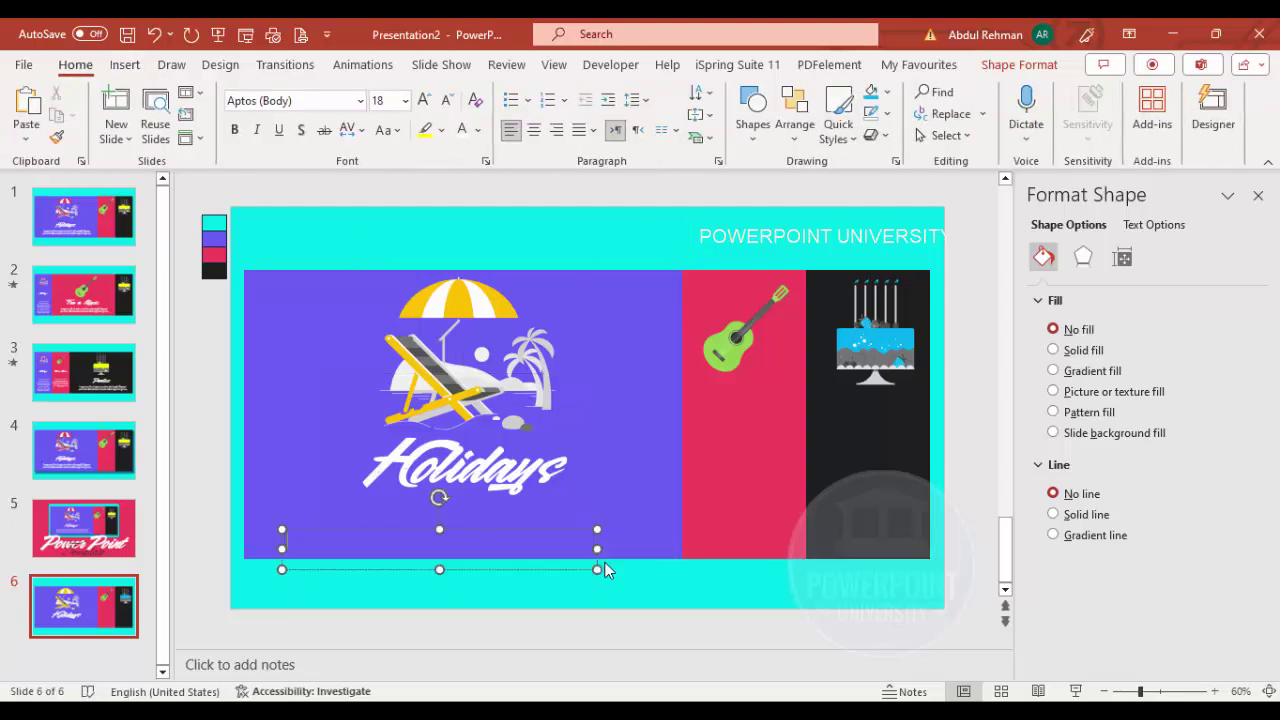
type("=lorem(1)")
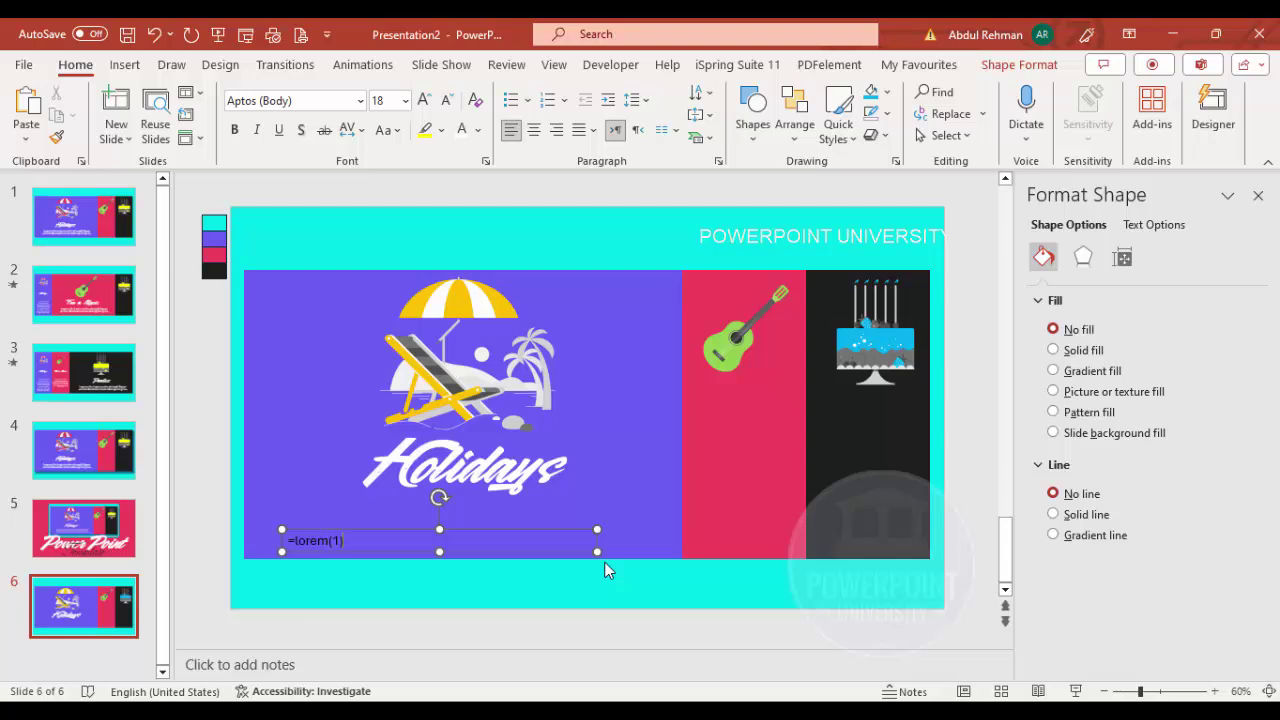
key("Return")
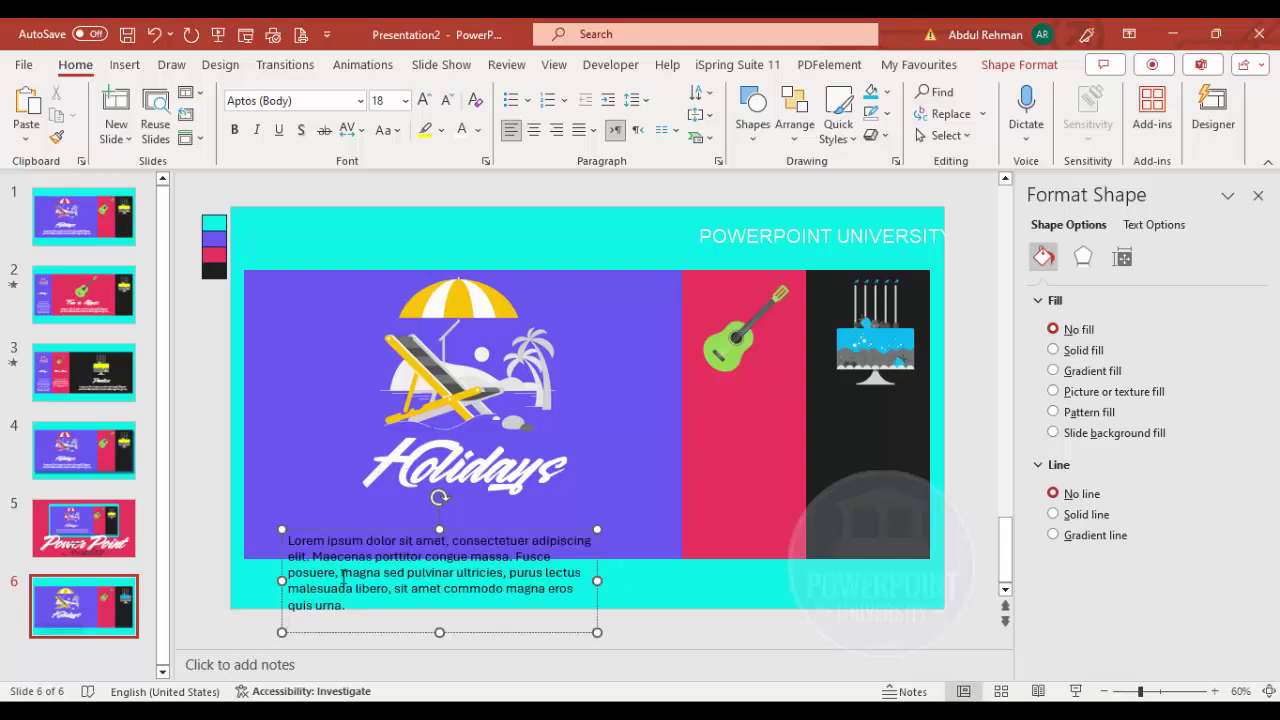
left_click_drag(355, 577, 626, 604)
key("Delete")
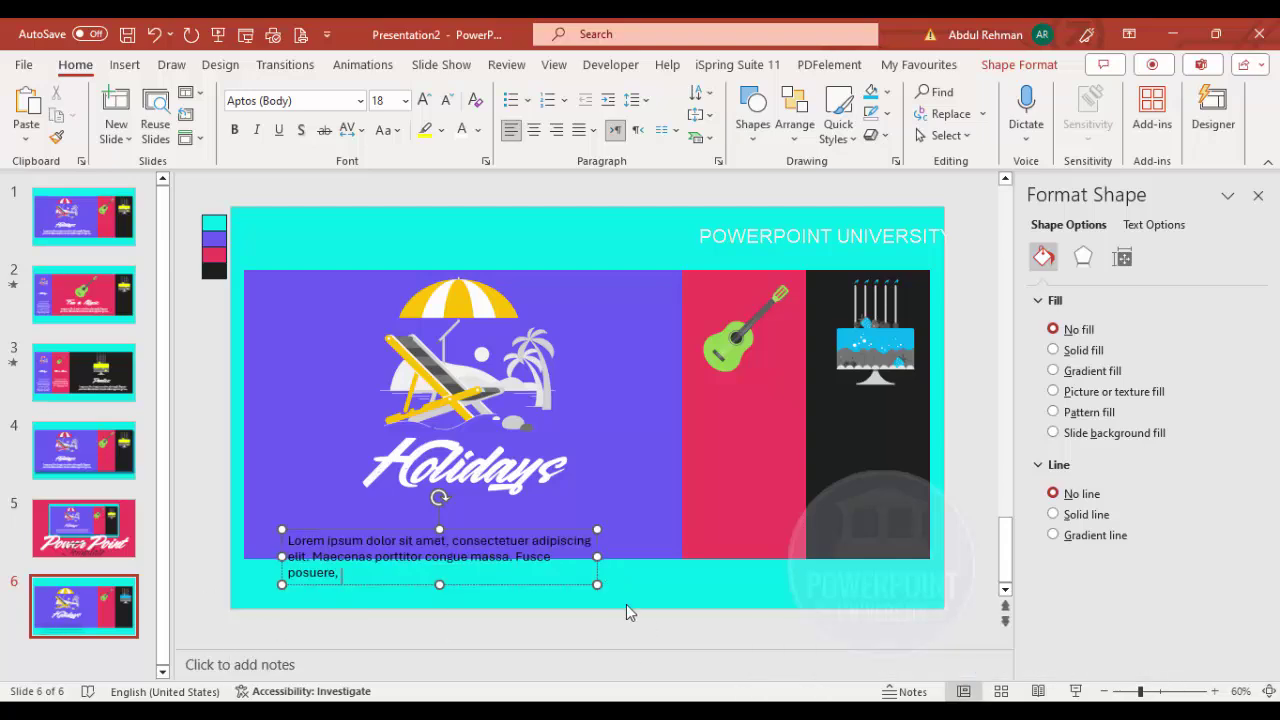
Step: Make the paragraph white and centred, and move it onto the purple panel under Holidays
left_click(497, 529)
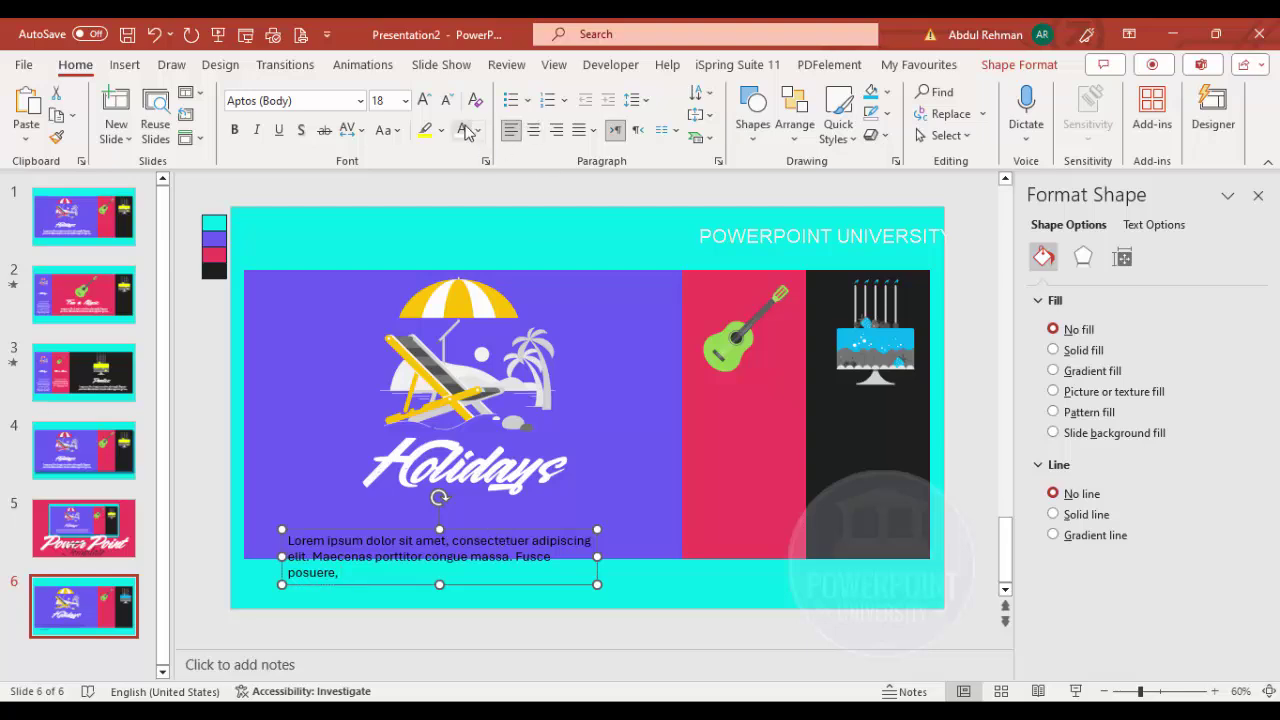
left_click(462, 130)
left_click(534, 130)
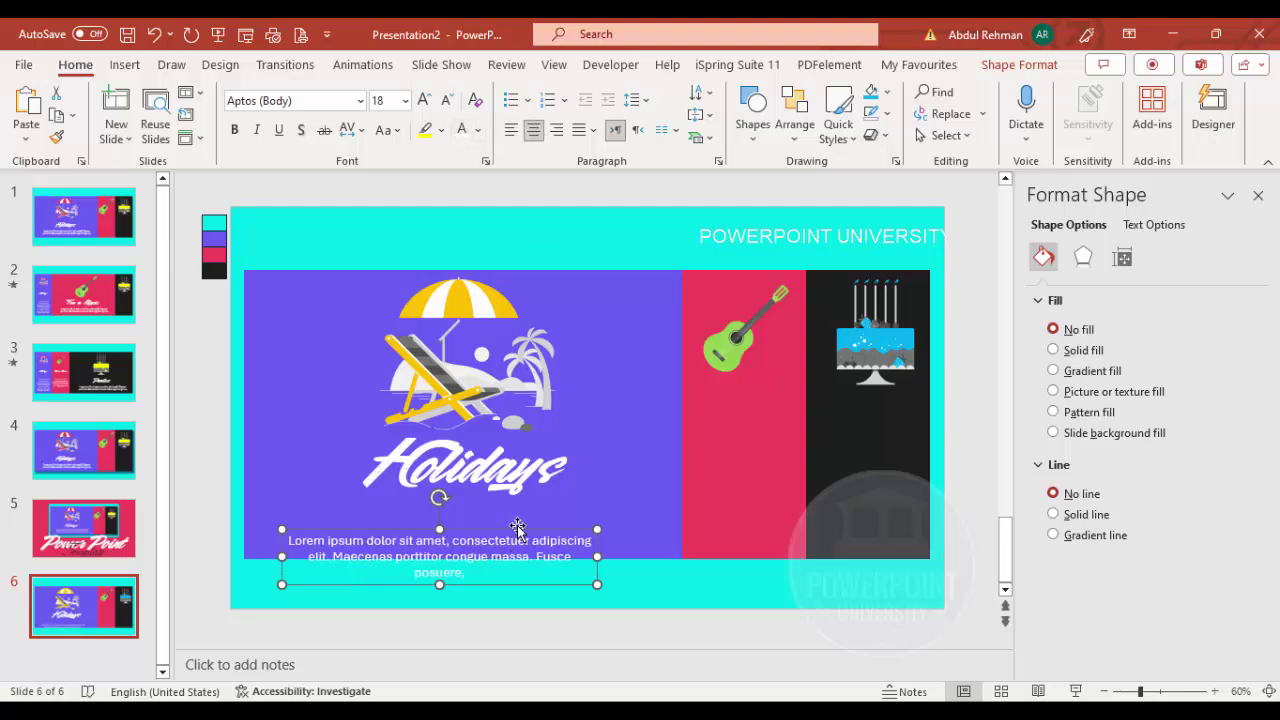
left_click_drag(525, 529, 555, 496)
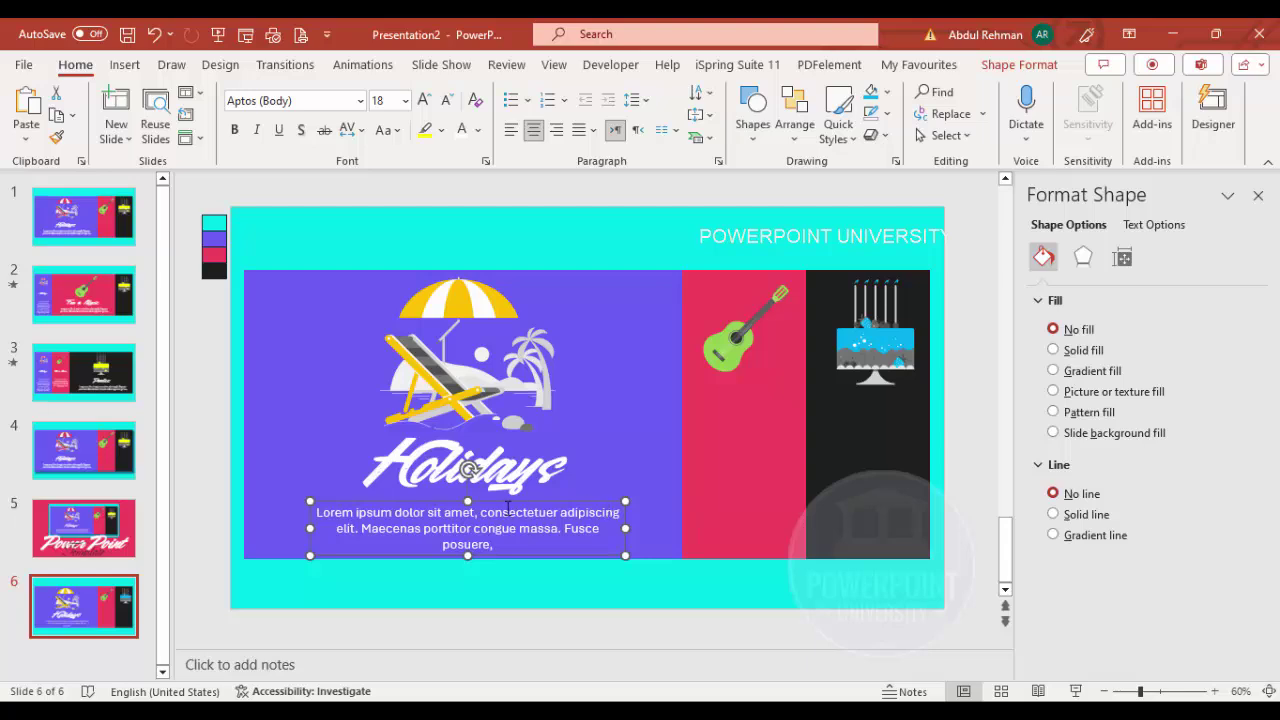
left_click(730, 424)
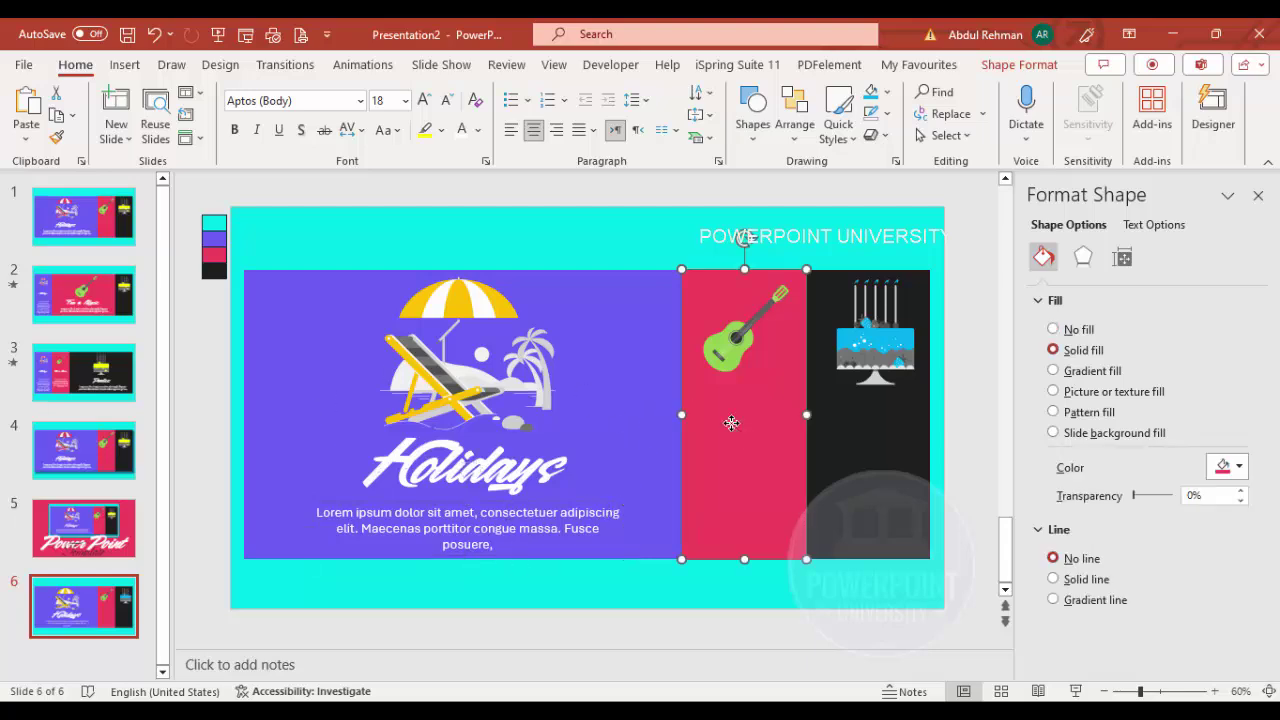
left_click(110, 613)
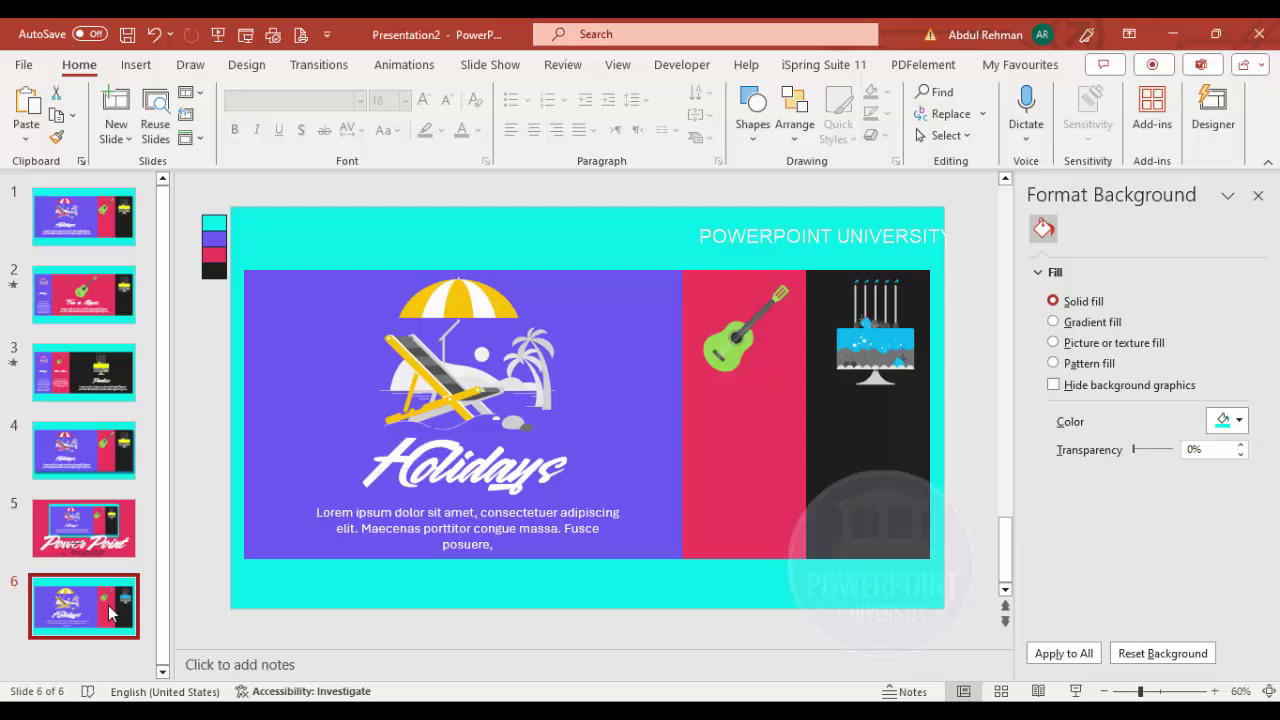
right_click(110, 613)
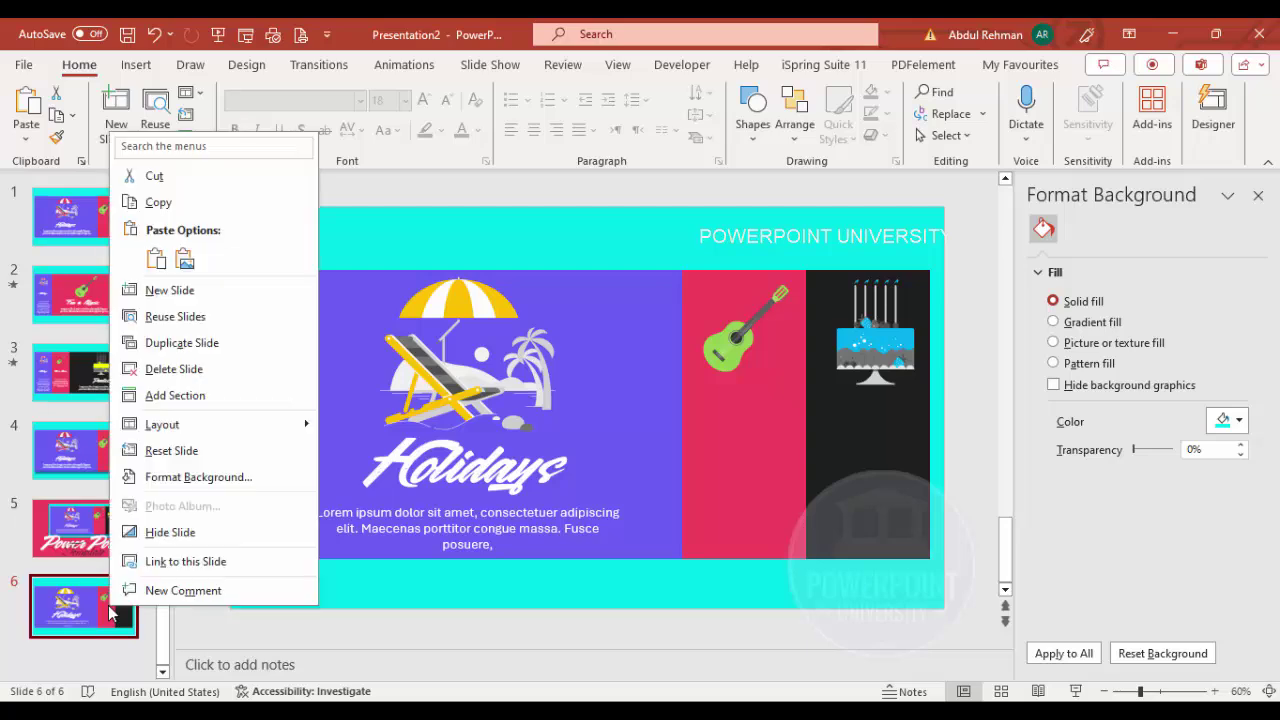
Step: Duplicate slide 6 as slide 7 and narrow its purple panel to 2.31"
left_click(157, 350)
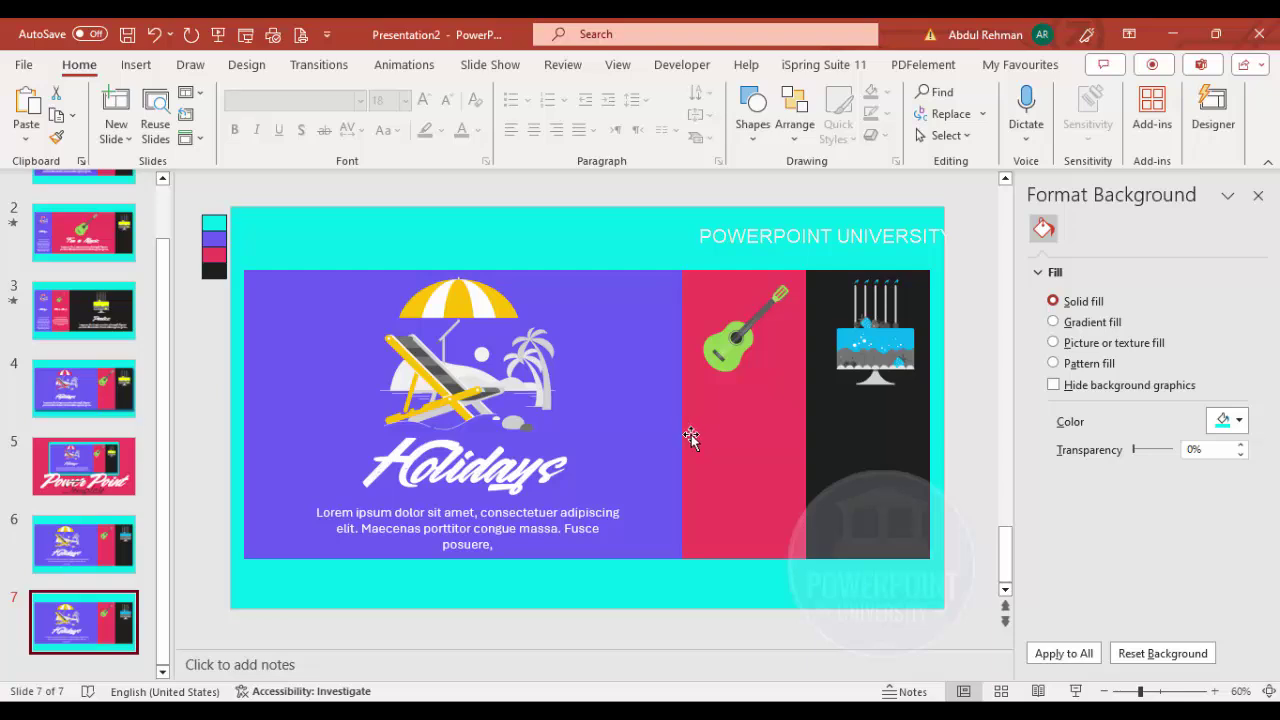
left_click(698, 365)
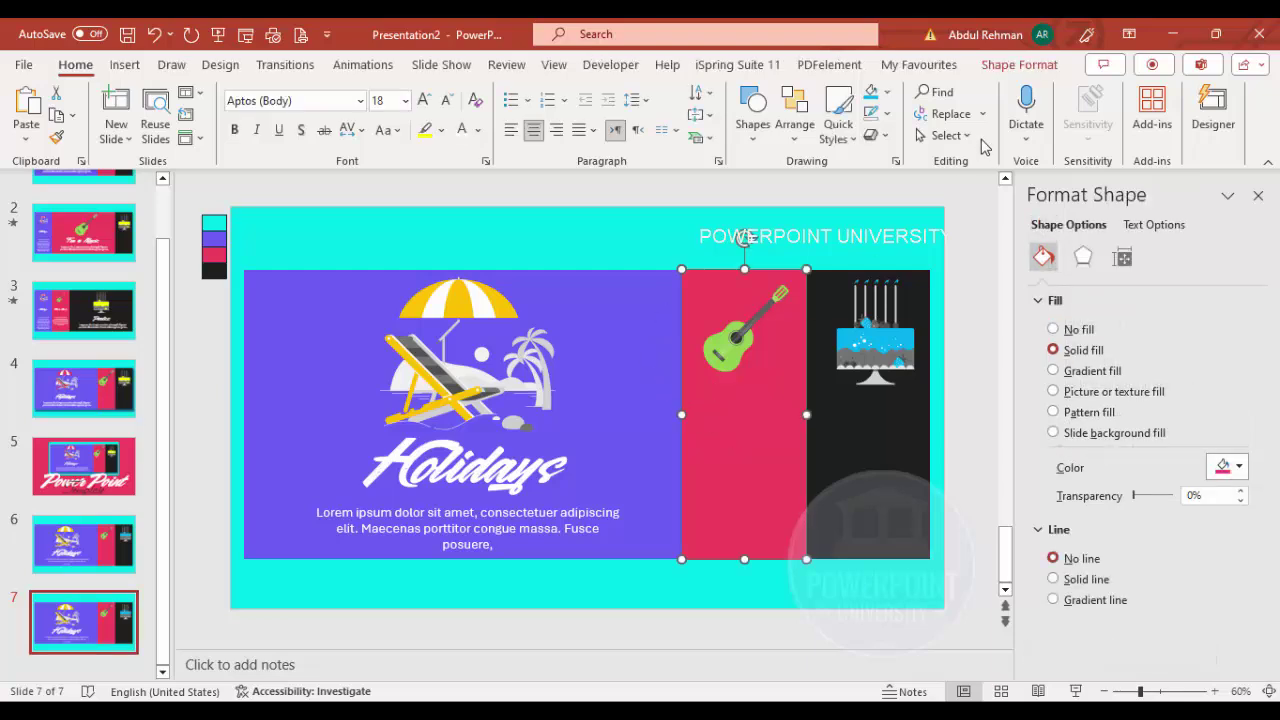
left_click(1019, 65)
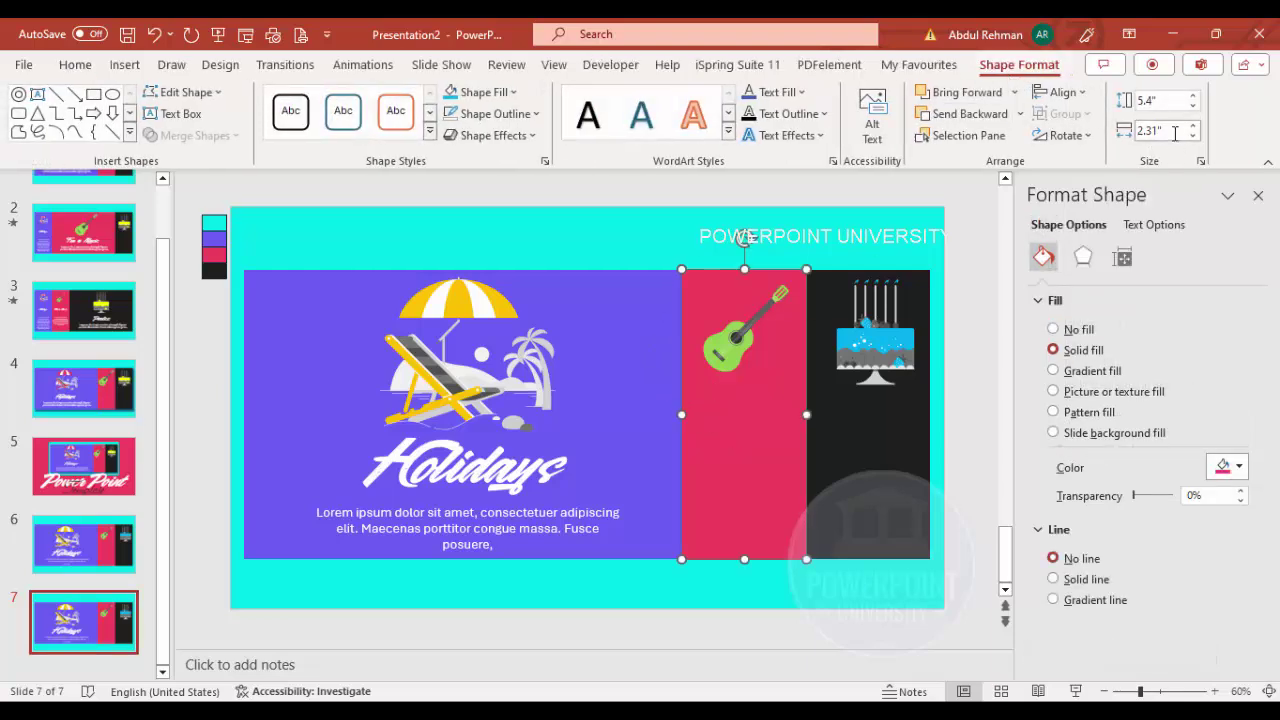
left_click(643, 292)
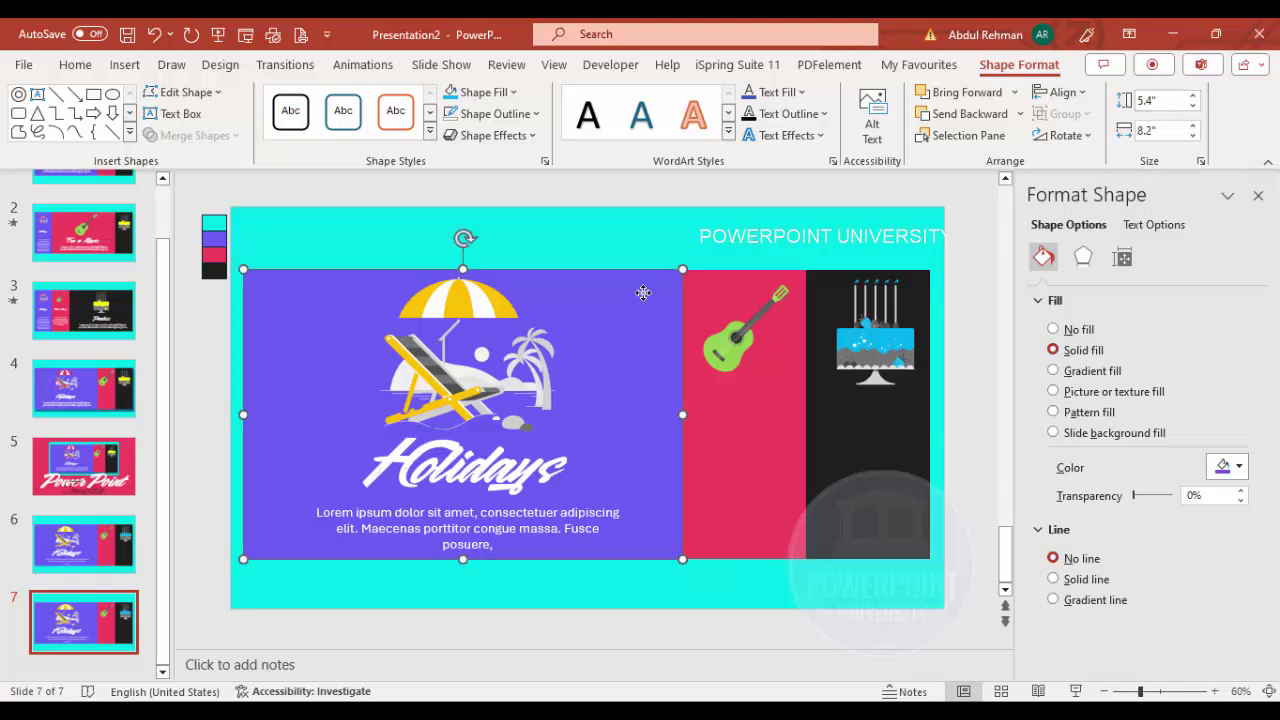
left_click(758, 386)
left_click(630, 300)
left_click(1163, 136)
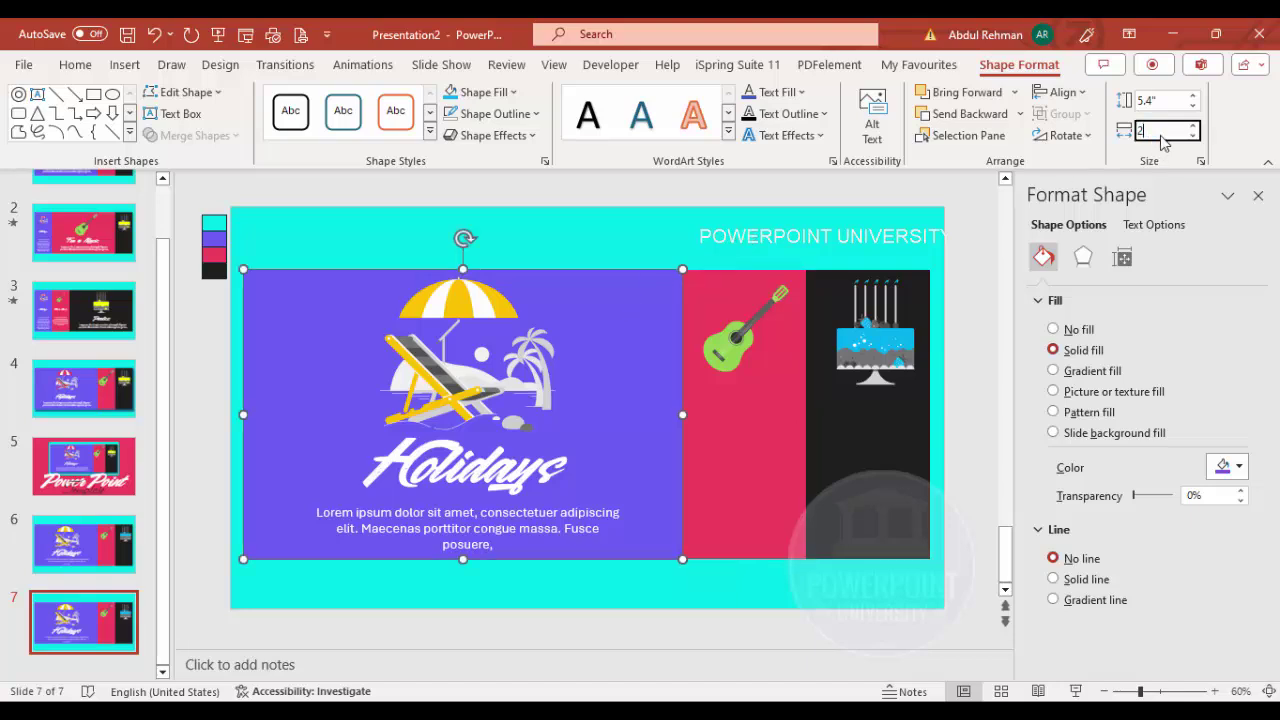
key("Return")
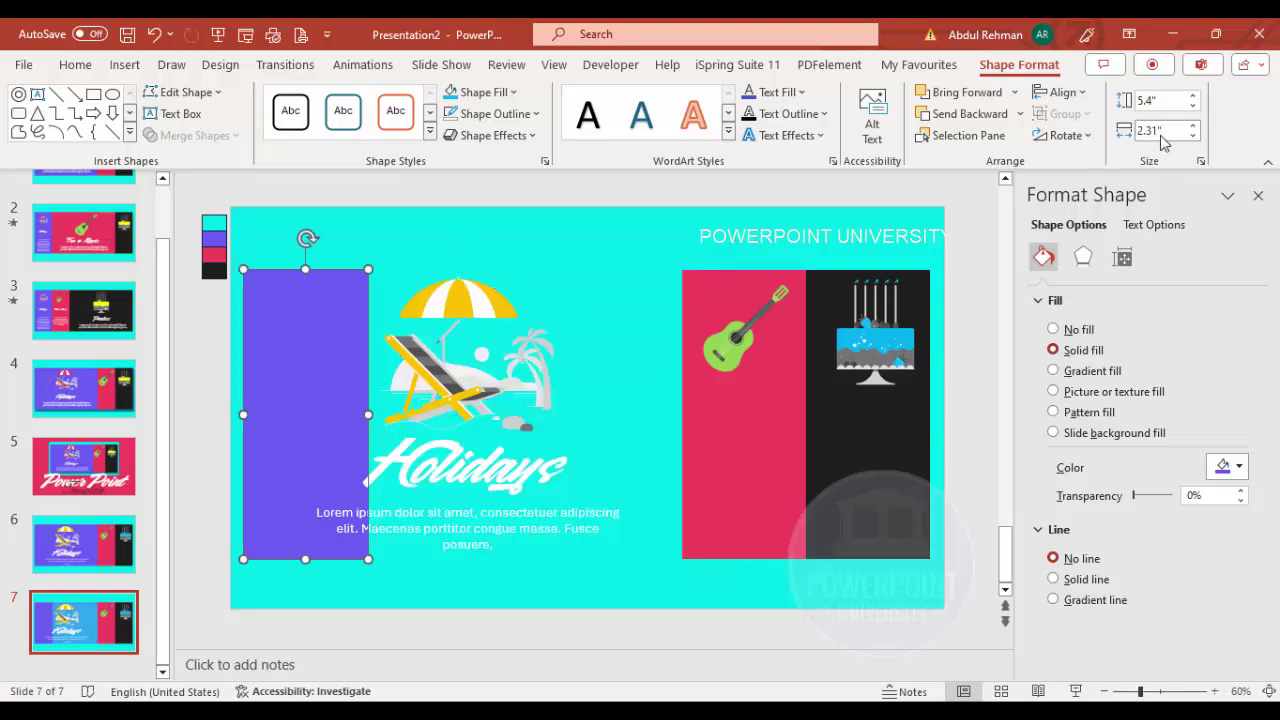
Step: Widen the pink panel to 8.4" and slide it left behind the Holidays art
left_click(748, 440)
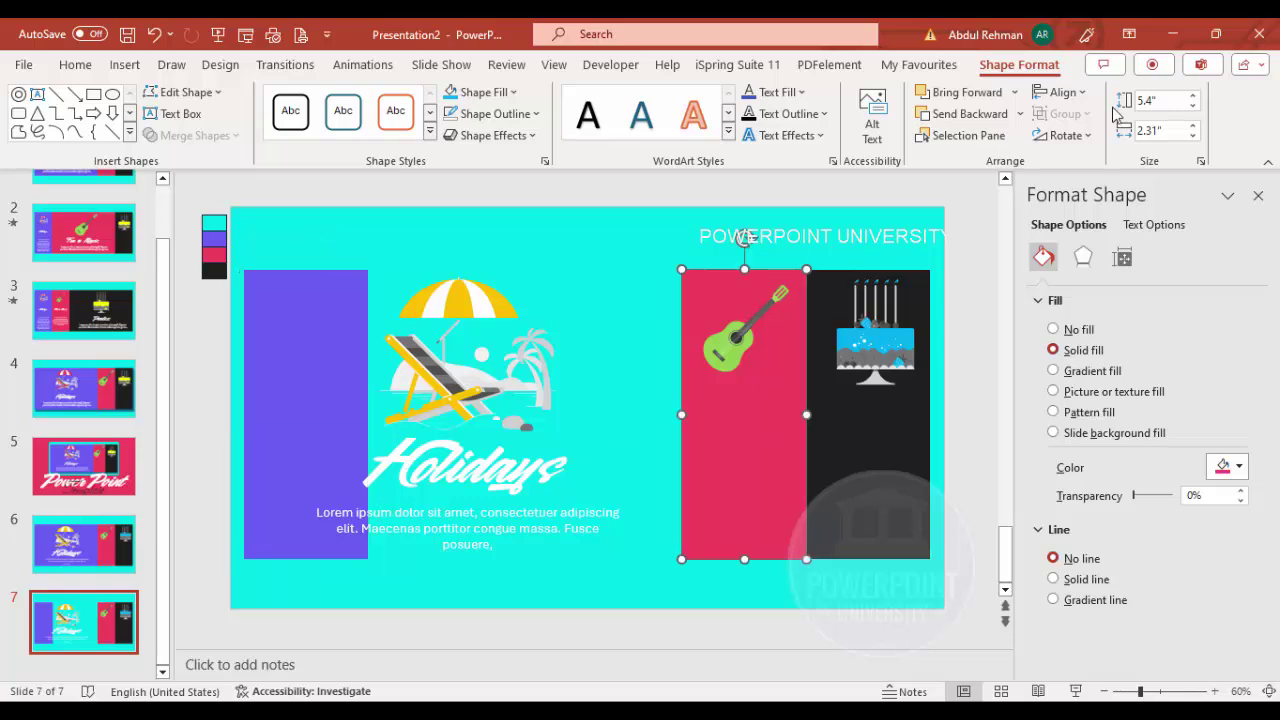
left_click(1165, 131)
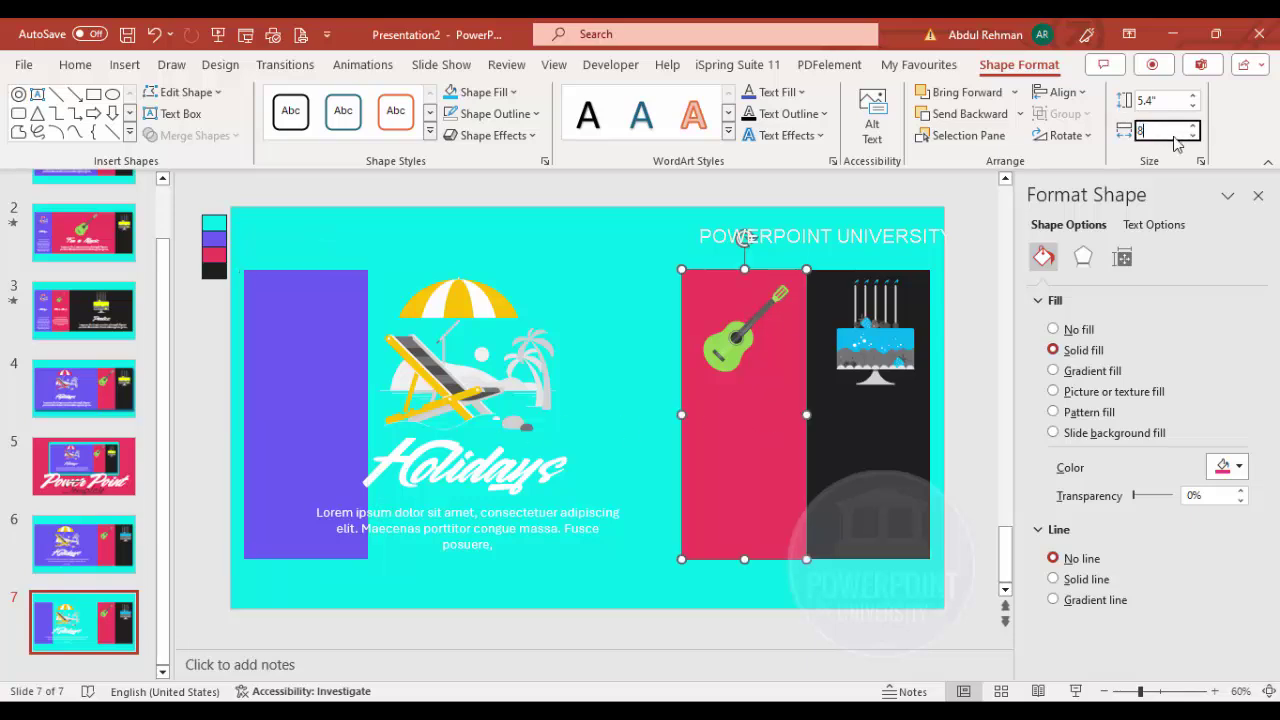
type("8.4")
key("Return")
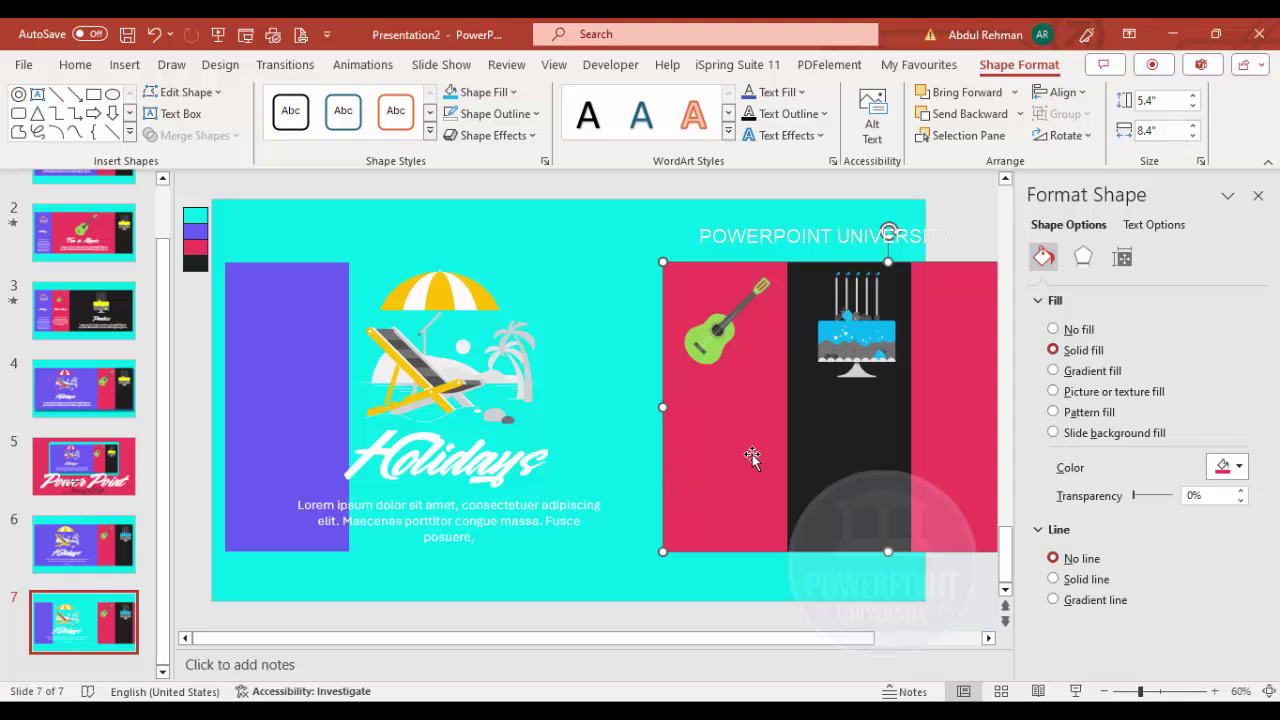
left_click_drag(734, 468, 418, 470)
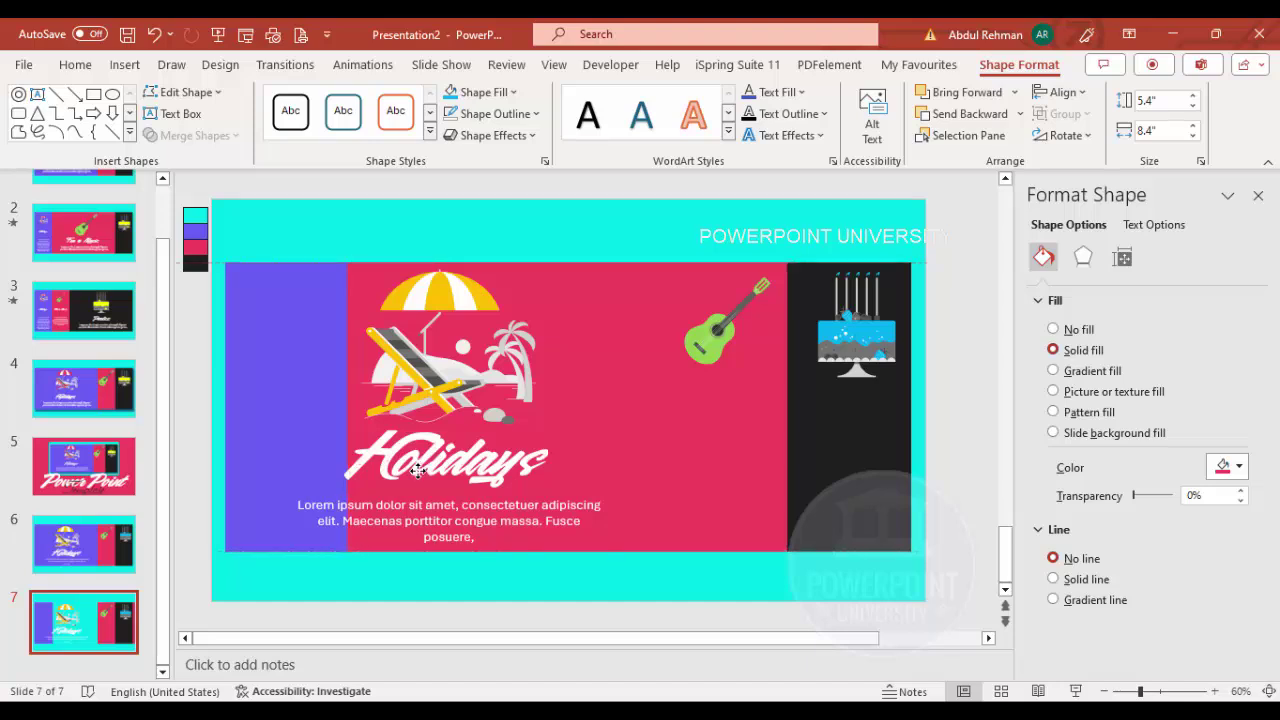
Step: Shrink the beach umbrella illustration and place it on the purple strip
left_click(475, 300)
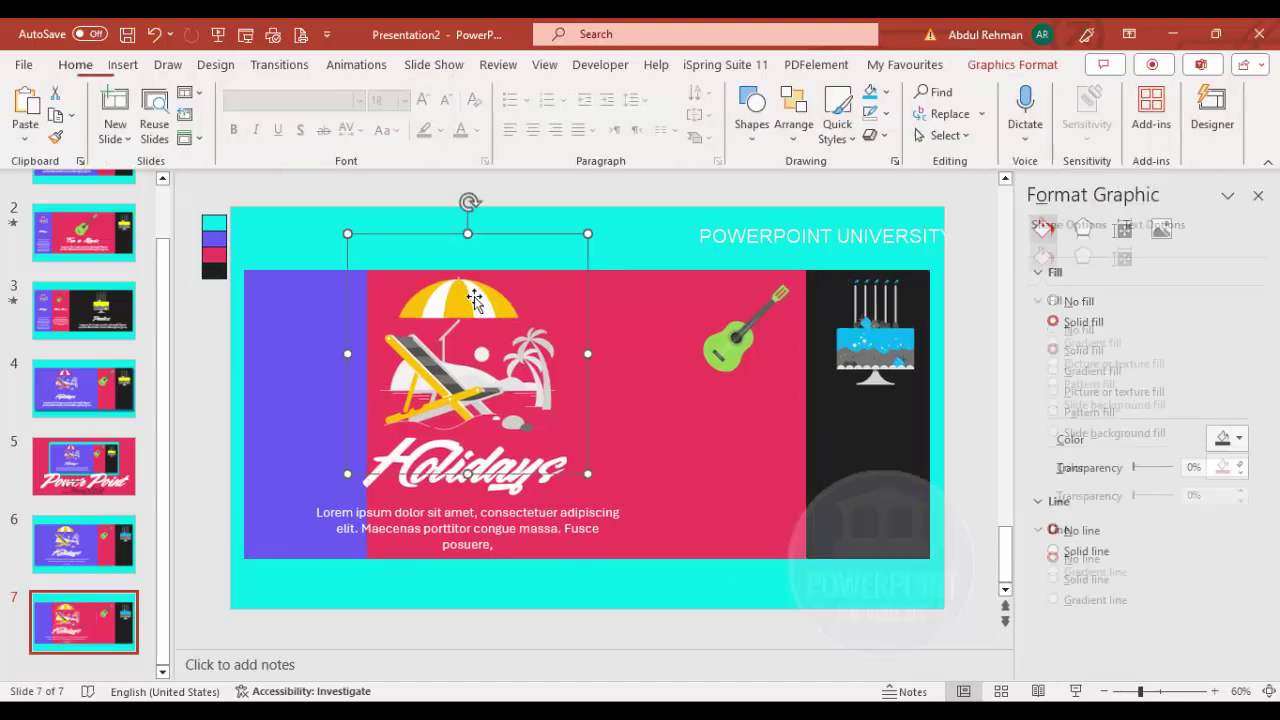
left_click_drag(475, 300, 374, 265)
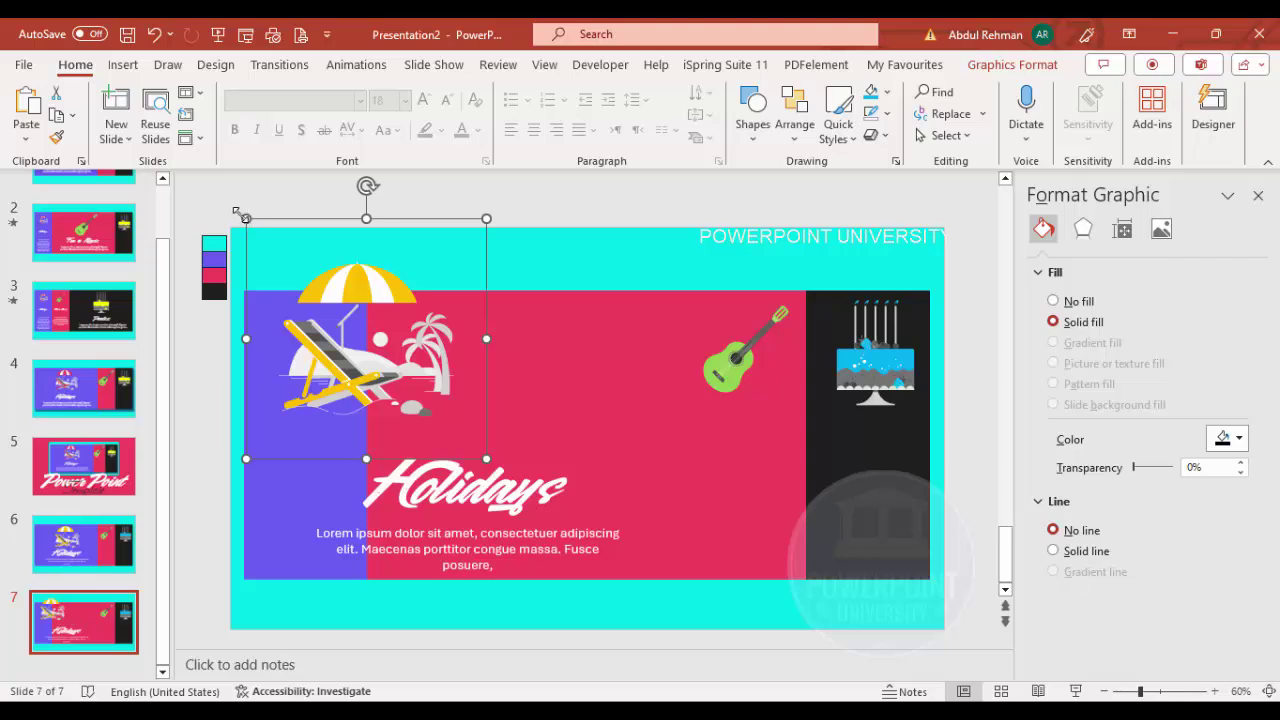
left_click_drag(236, 213, 326, 293)
left_click(337, 323)
left_click(452, 357)
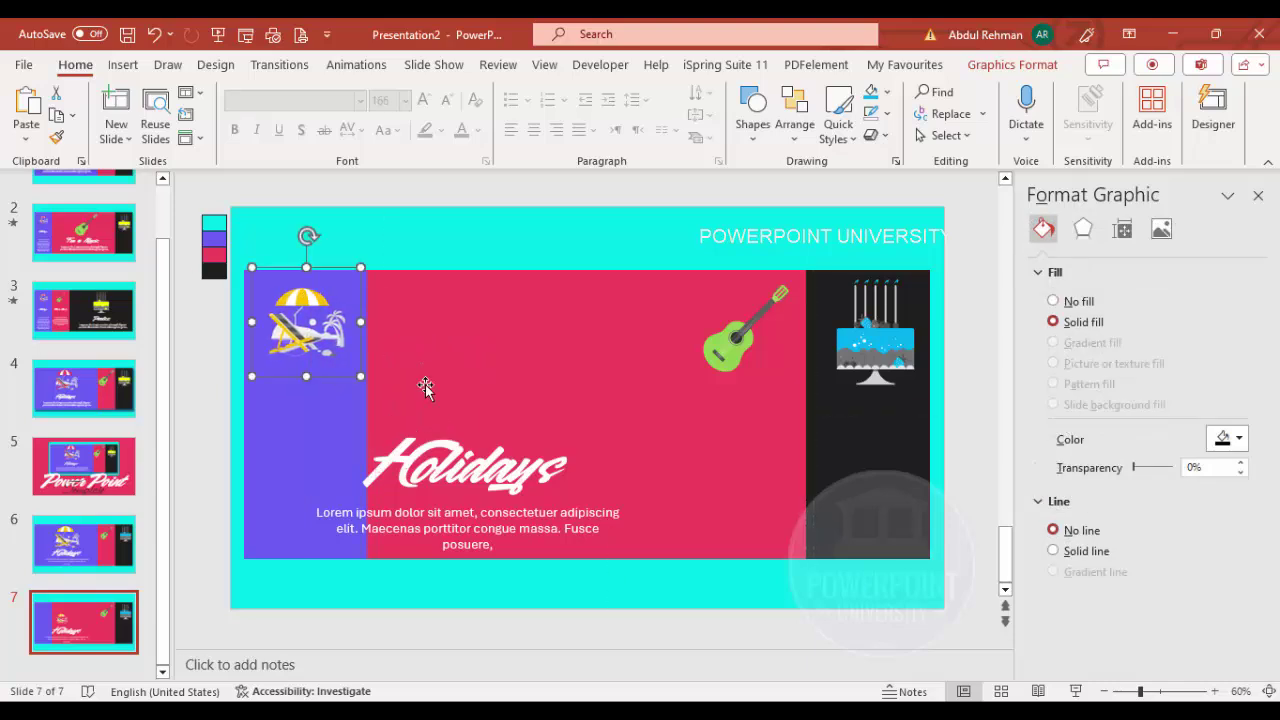
left_click(452, 447)
Step: Shrink the Holidays title font, narrow its text box and position it slightly higher
left_click(421, 310)
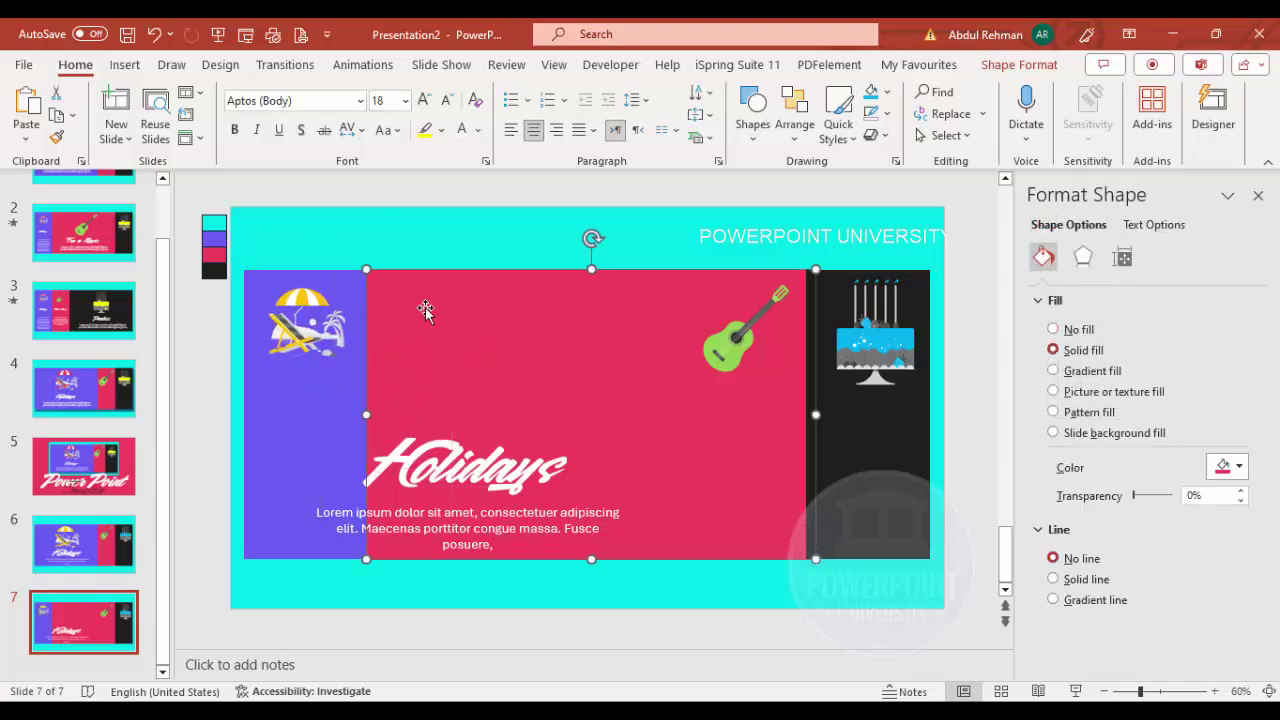
left_click(418, 428)
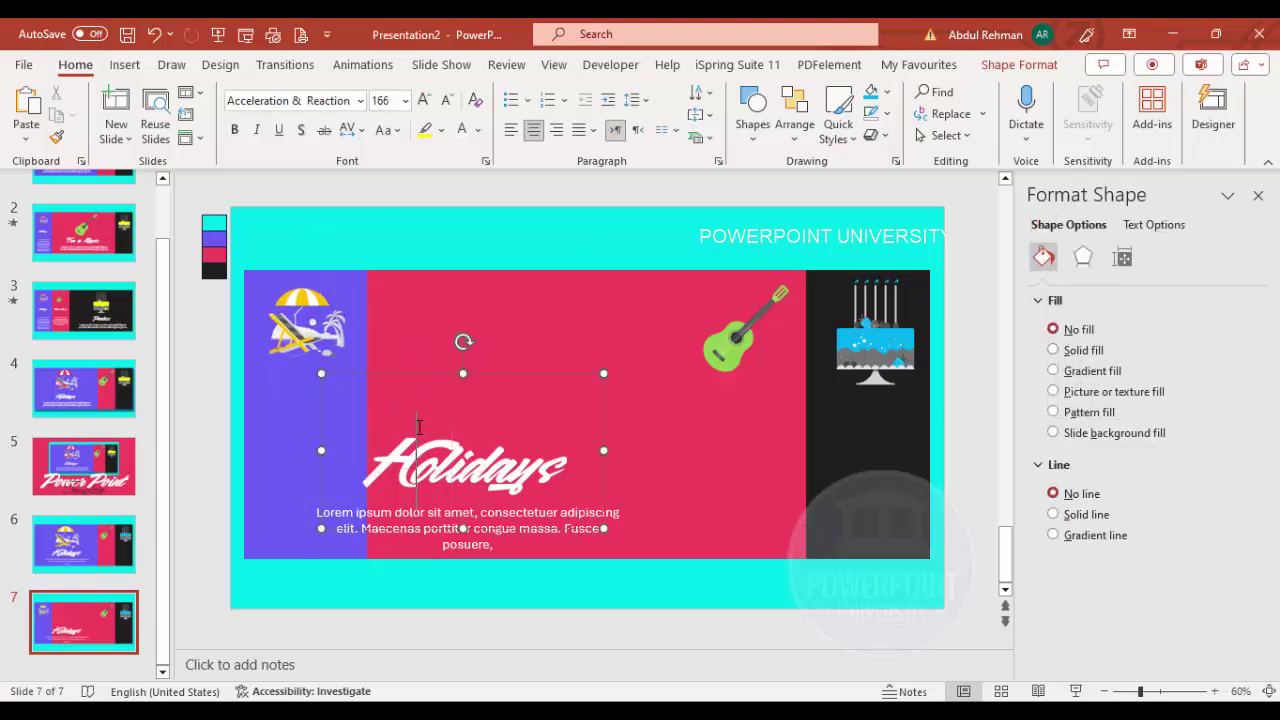
left_click(447, 100)
left_click(447, 100)
left_click(447, 100)
left_click(447, 100)
left_click(447, 100)
left_click(447, 100)
left_click(447, 100)
left_click(447, 100)
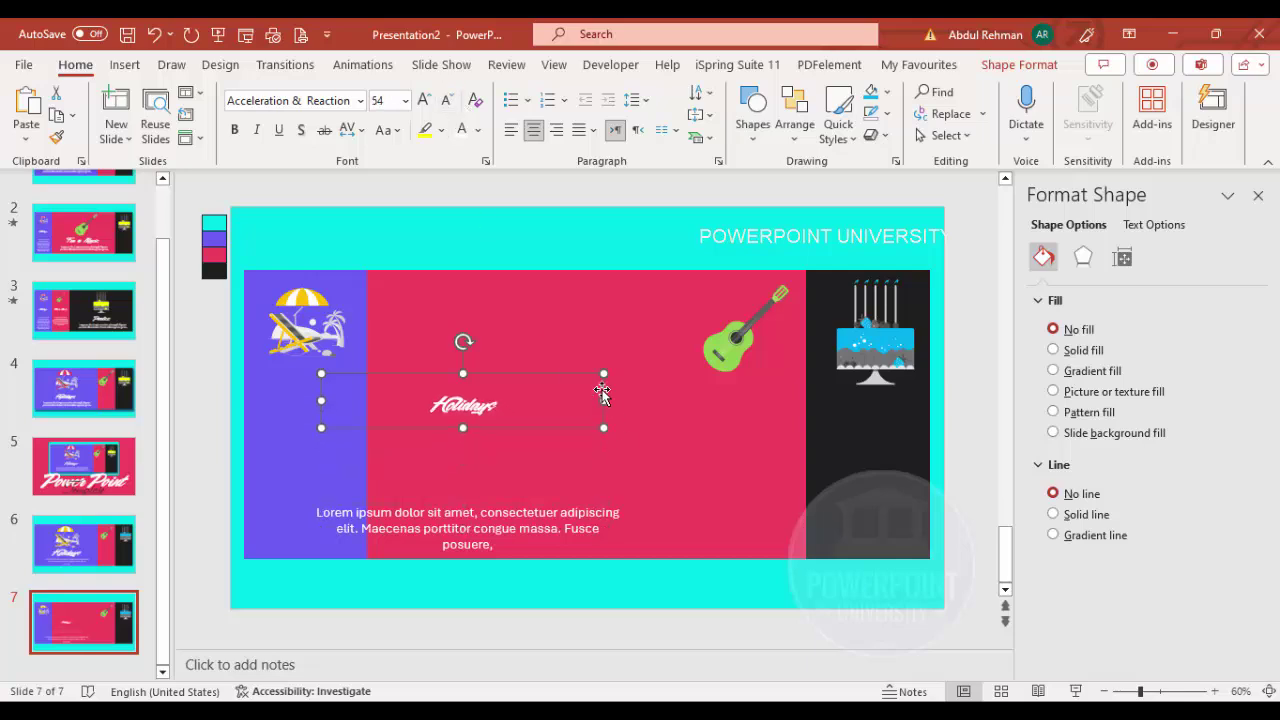
left_click_drag(604, 404, 328, 375)
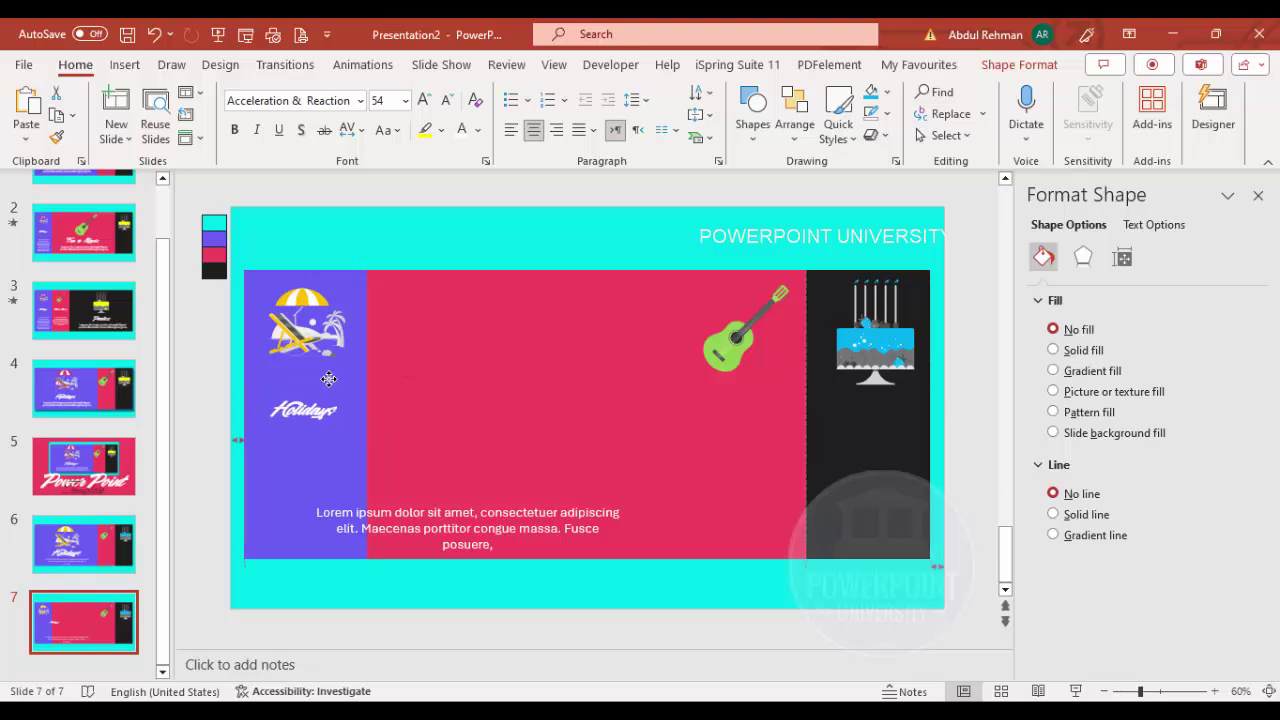
left_click(418, 508)
left_click(410, 498)
Step: Reduce the Lorem ipsum body text to 10.5 pt and narrow it to fit the purple column
left_click(411, 518)
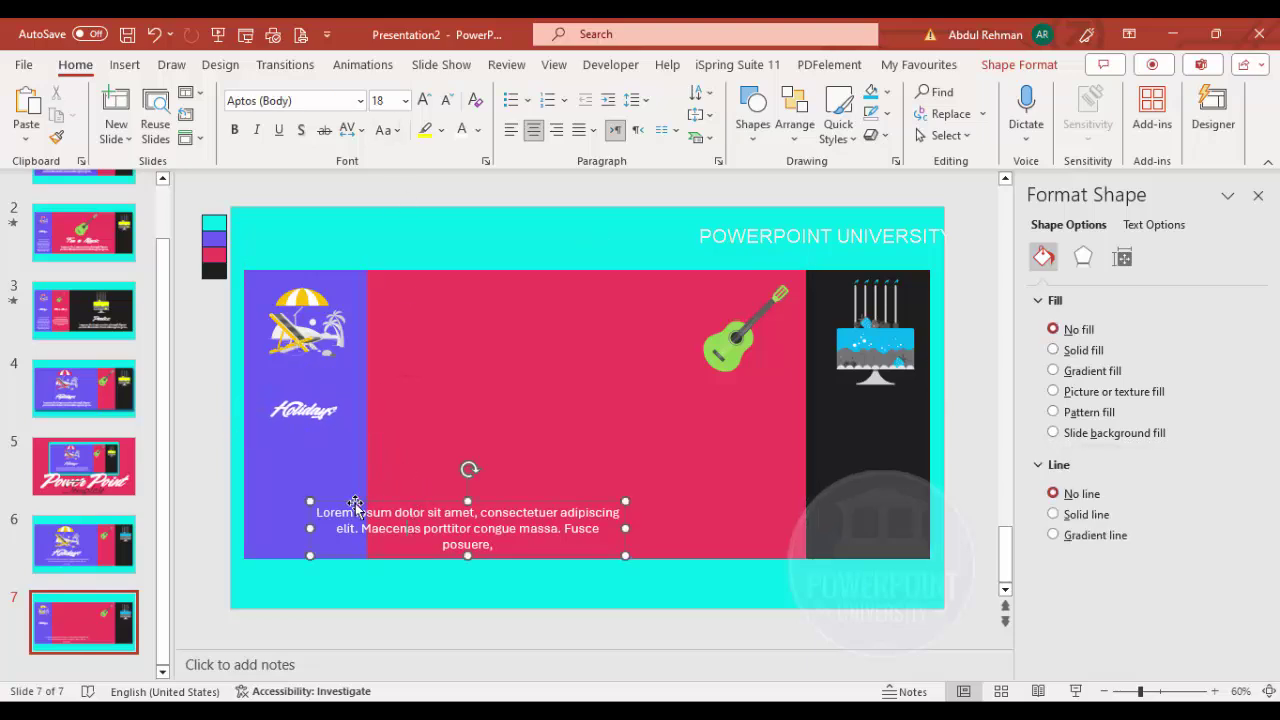
left_click(446, 100)
left_click(446, 100)
left_click(446, 100)
left_click(446, 100)
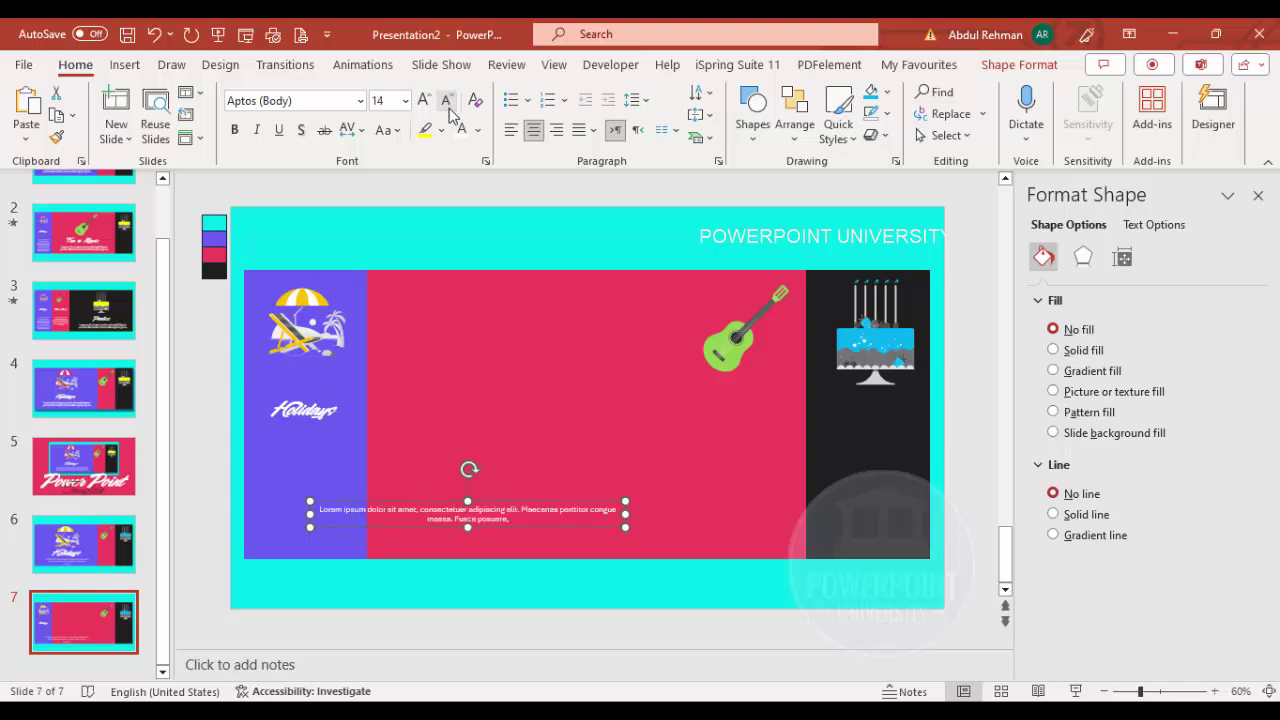
left_click(446, 100)
left_click_drag(626, 512, 352, 466)
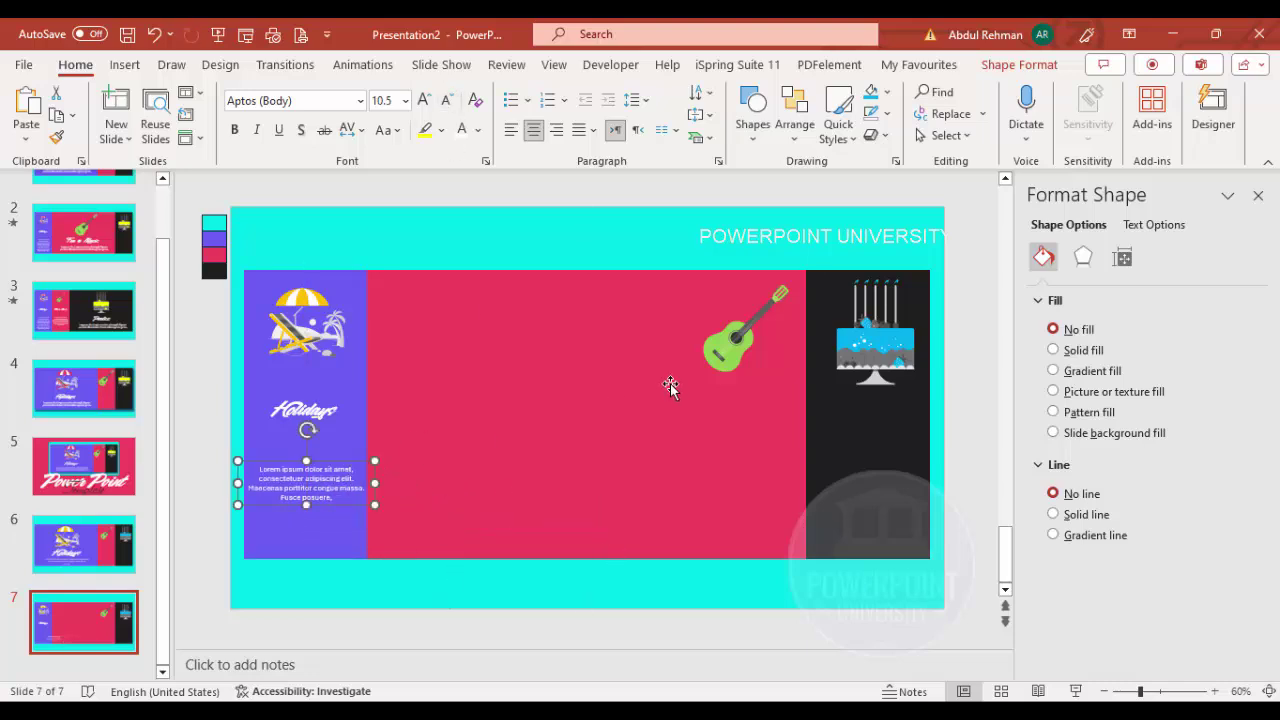
Step: Enlarge the guitar illustration and centre it in the red panel
left_click(748, 343)
left_click_drag(686, 390, 570, 450)
left_click_drag(648, 418, 564, 383)
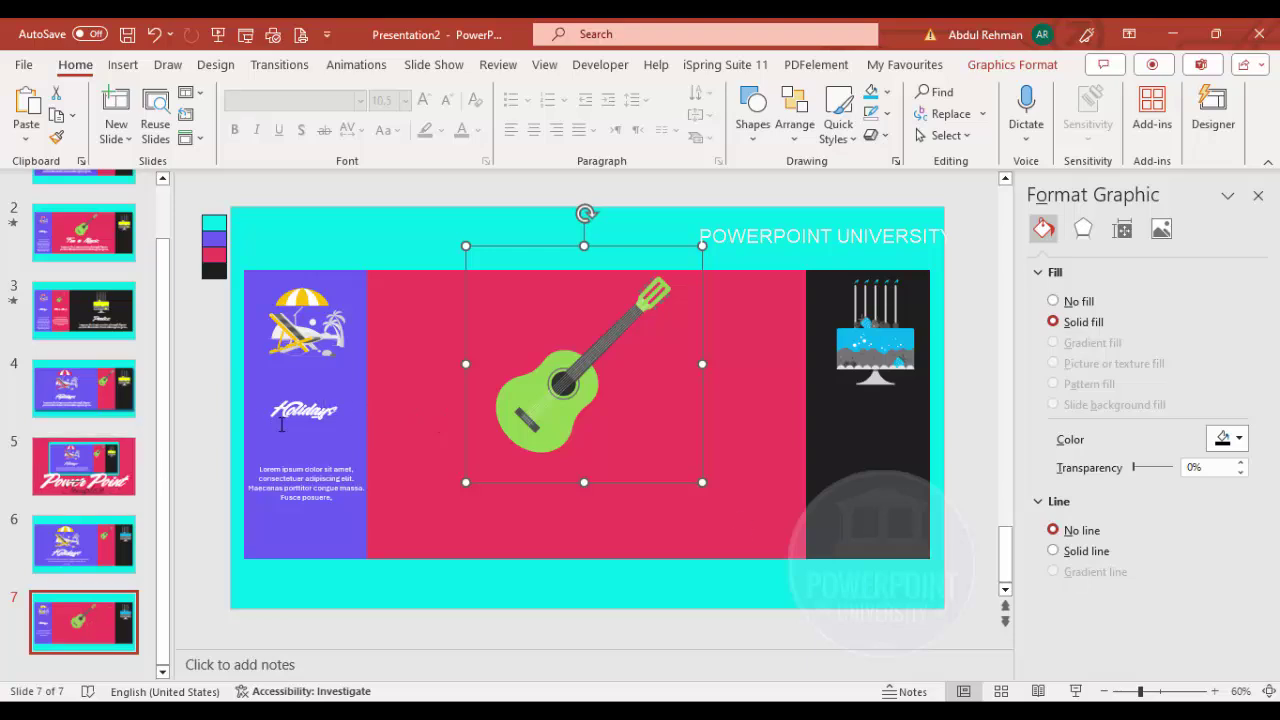
Step: Paste slide 6's Holidays title and body text onto slide 7 under the guitar, retitled 'Music'
left_click(88, 552)
left_click(480, 537)
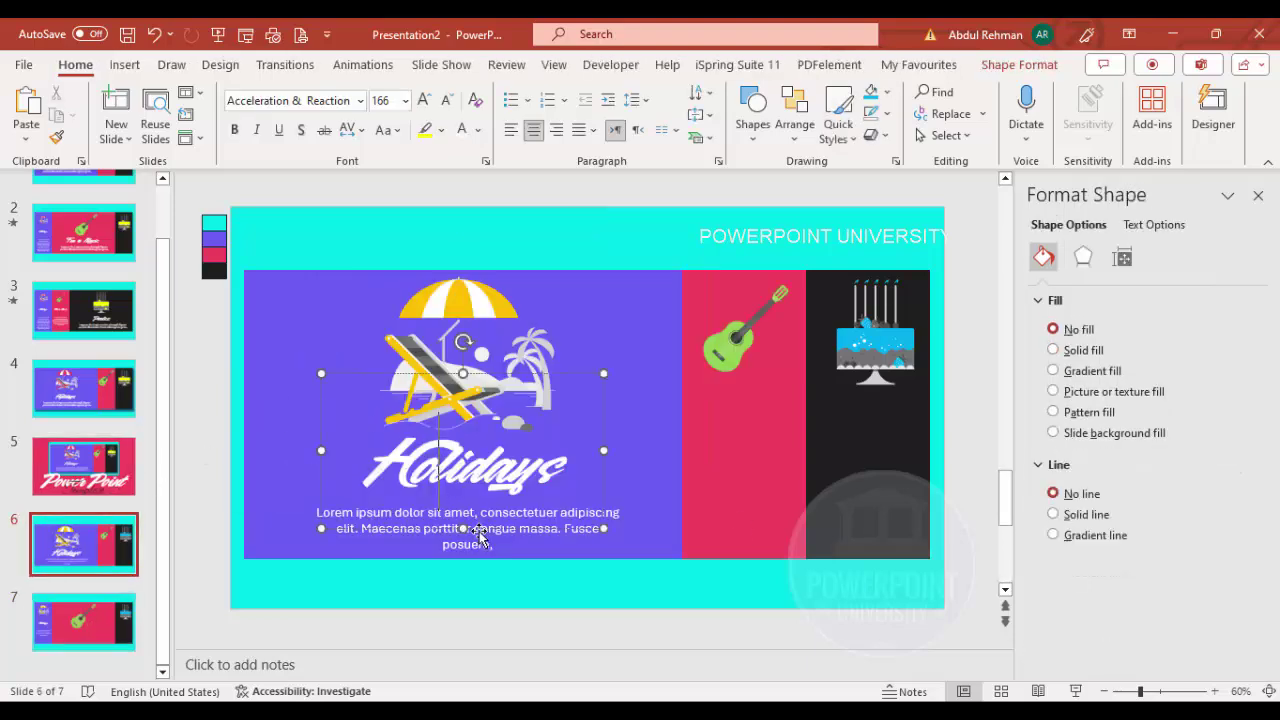
left_click(478, 550, "shift")
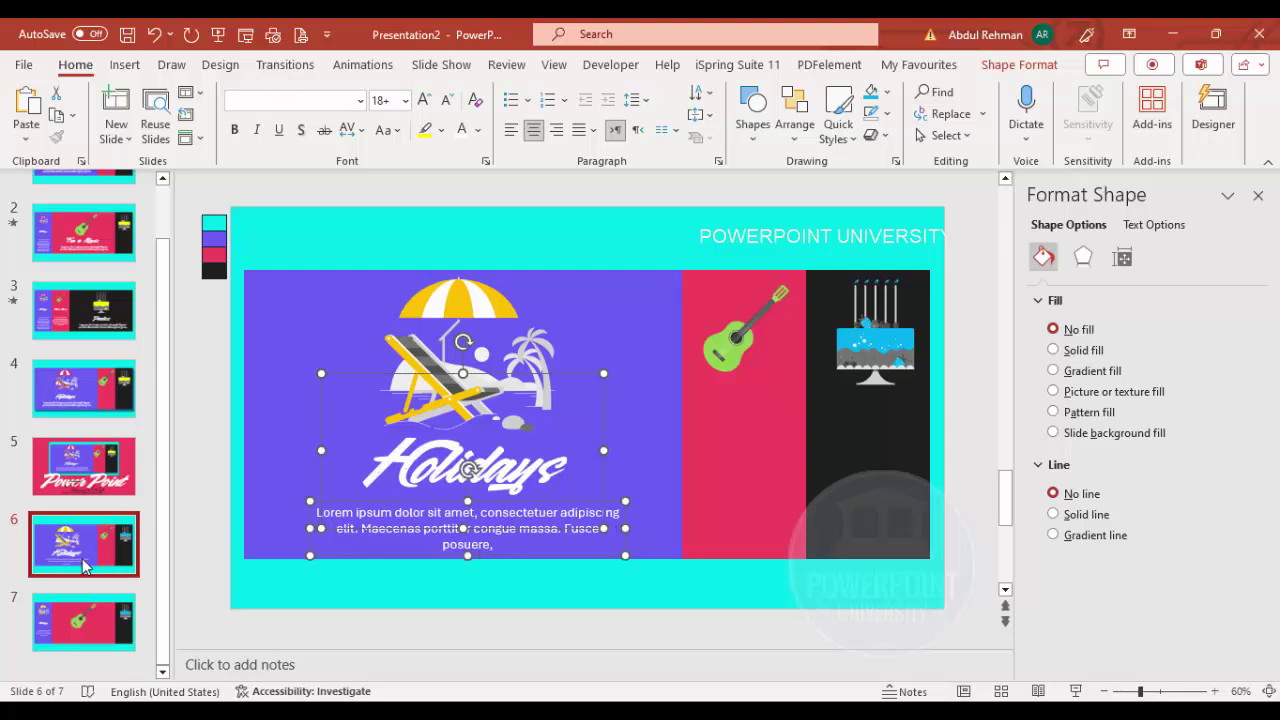
left_click(96, 625)
key("ctrl+v")
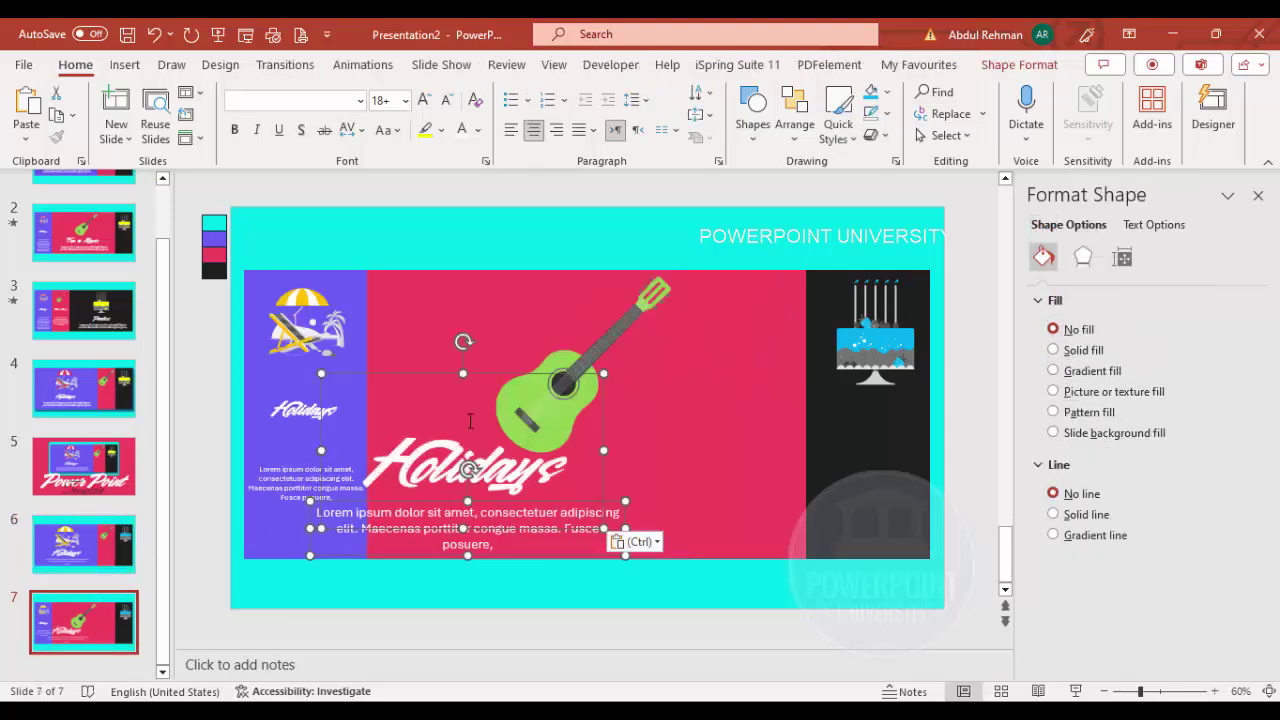
left_click_drag(479, 374, 815, 462)
left_click(587, 379)
type("Music")
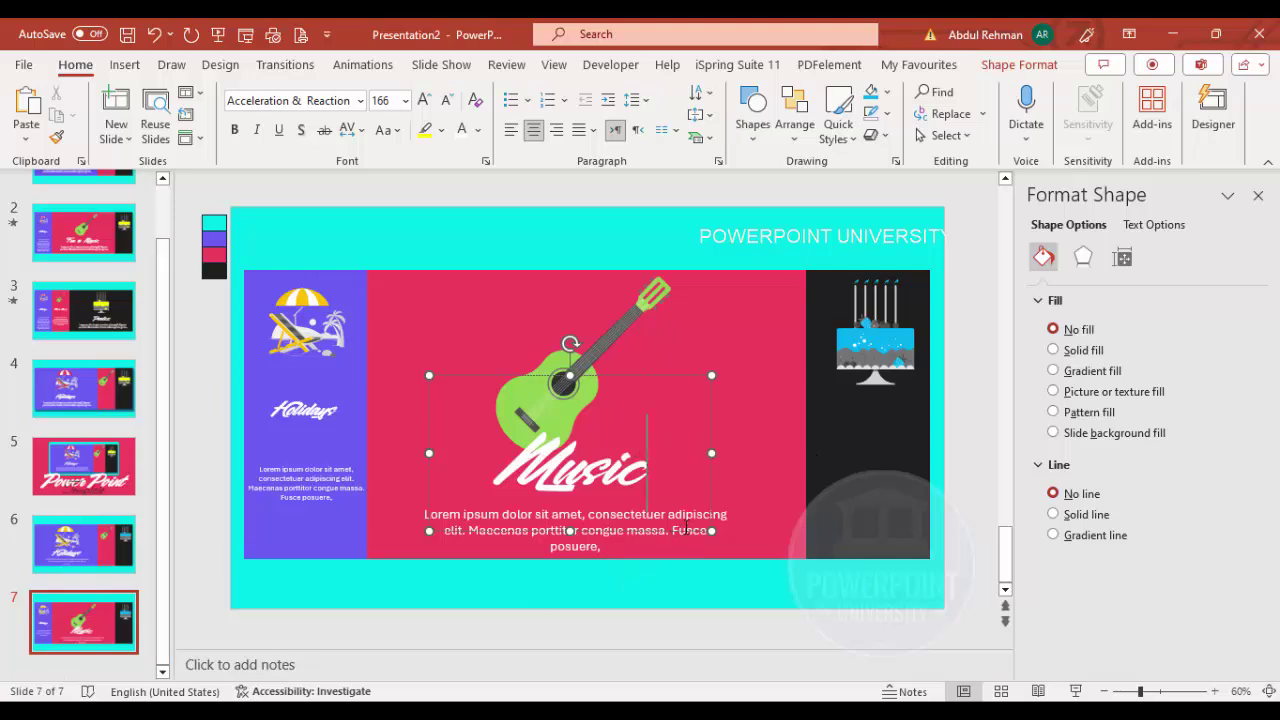
Step: Park copies of the Music title and body text just below slide 6
left_click(695, 545)
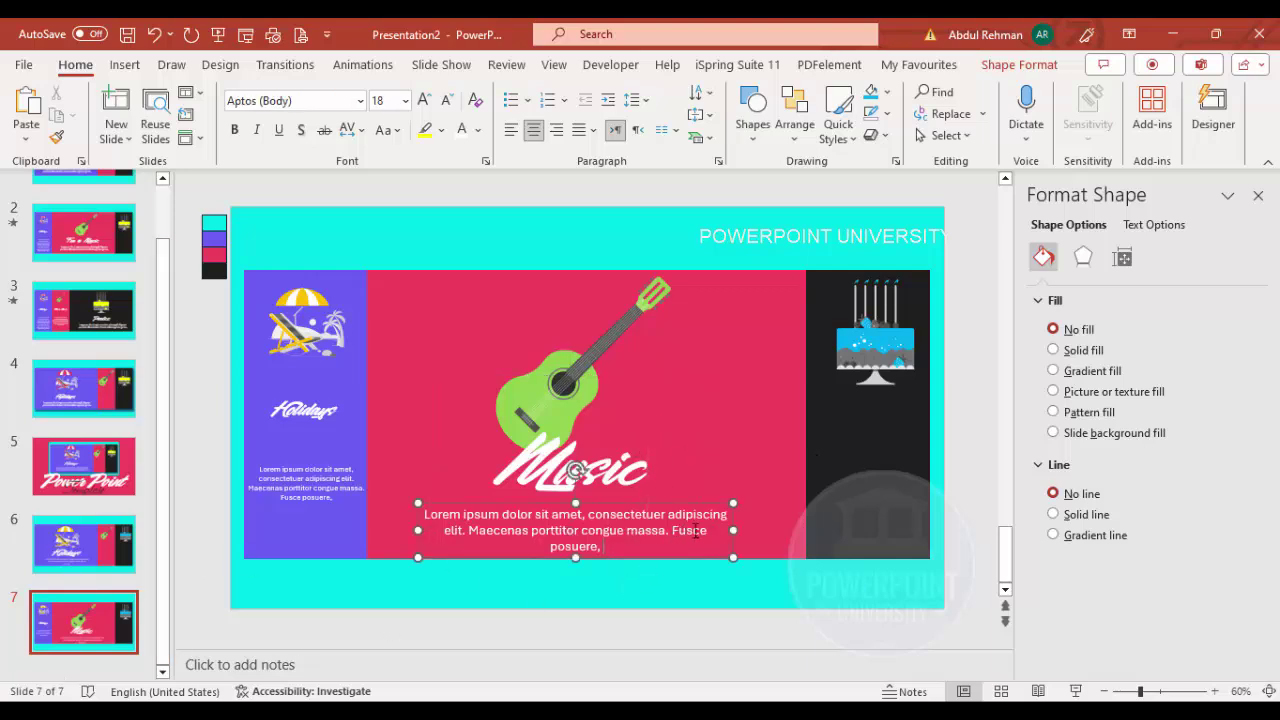
left_click(634, 476, "shift")
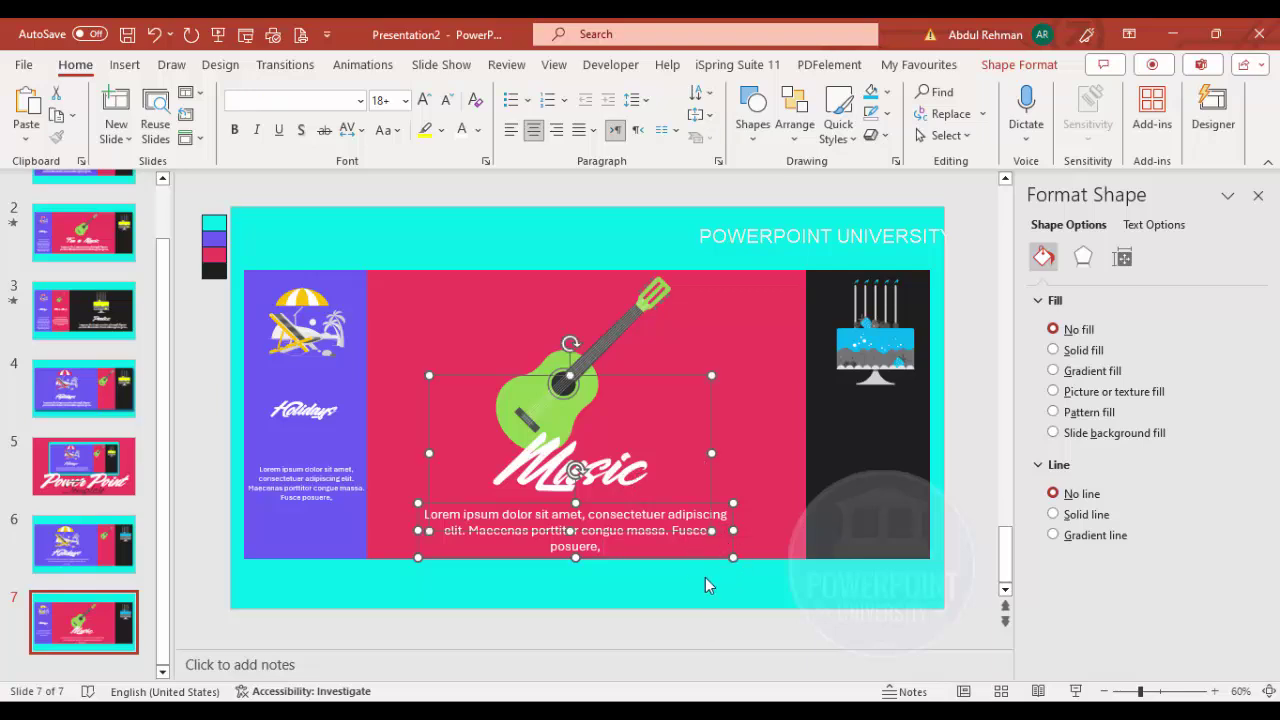
left_click(95, 545)
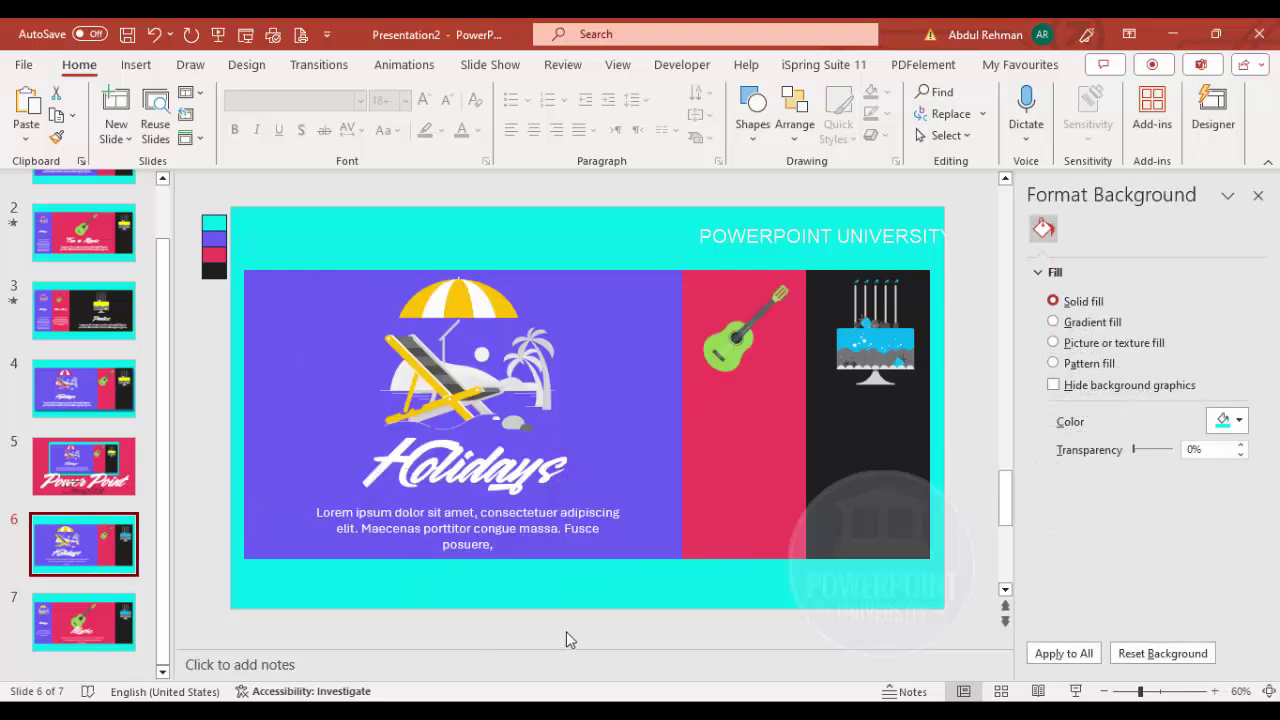
key("ctrl+v")
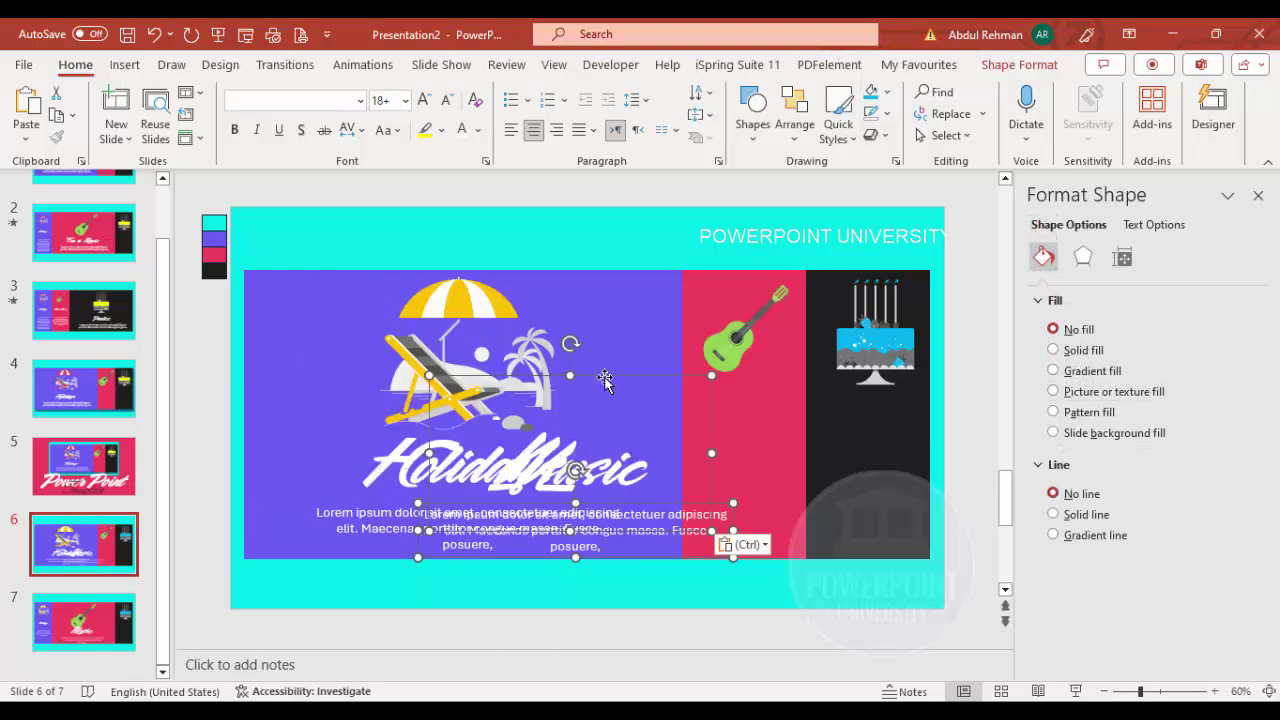
left_click_drag(605, 380, 623, 561)
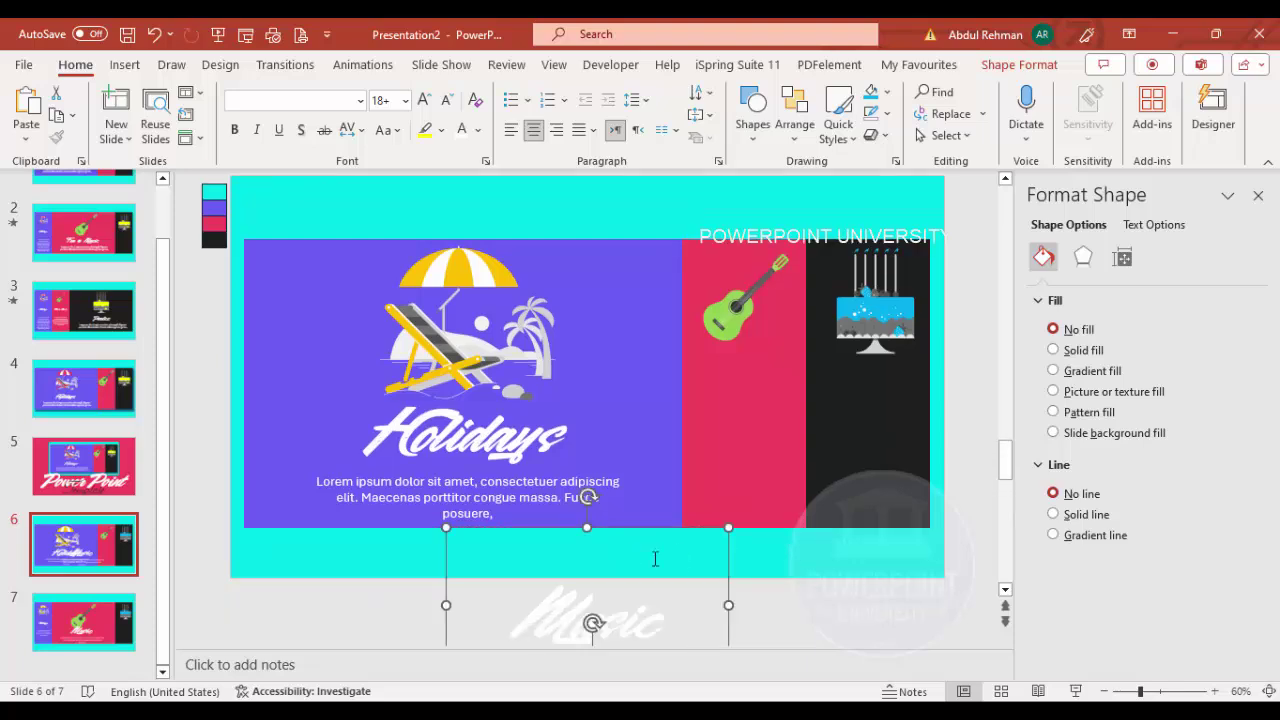
key("Down")
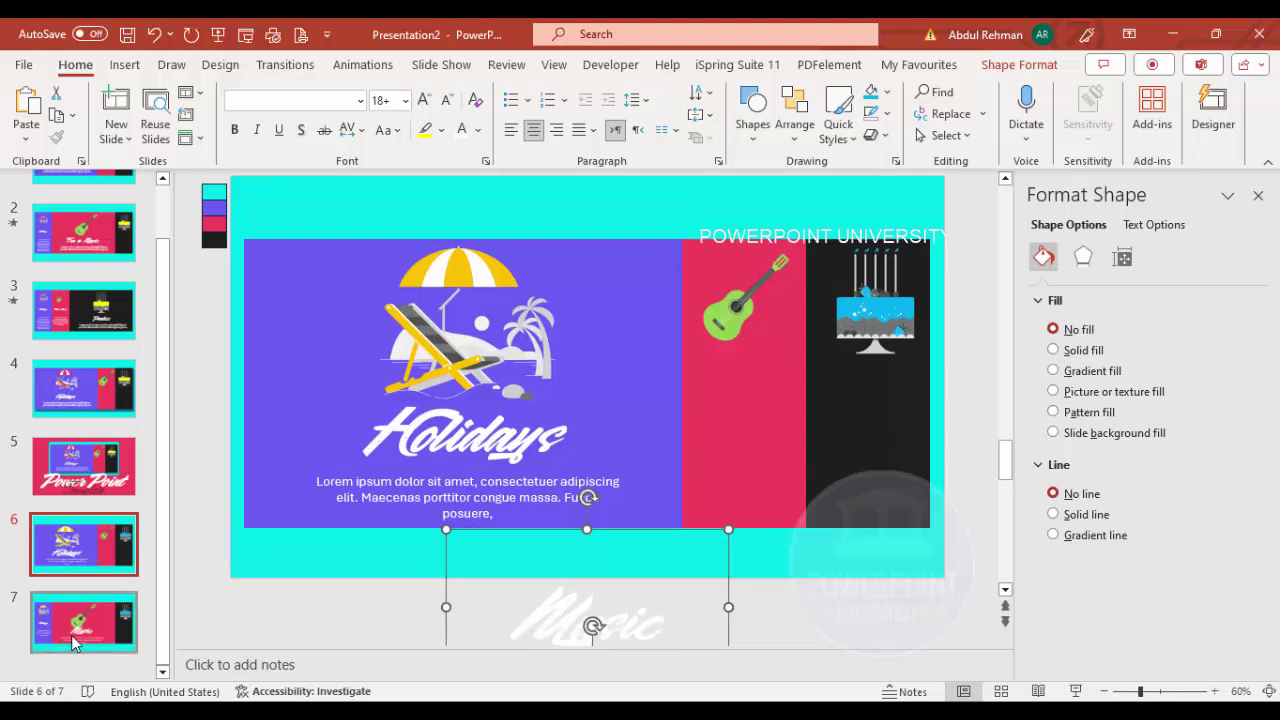
left_click(71, 635)
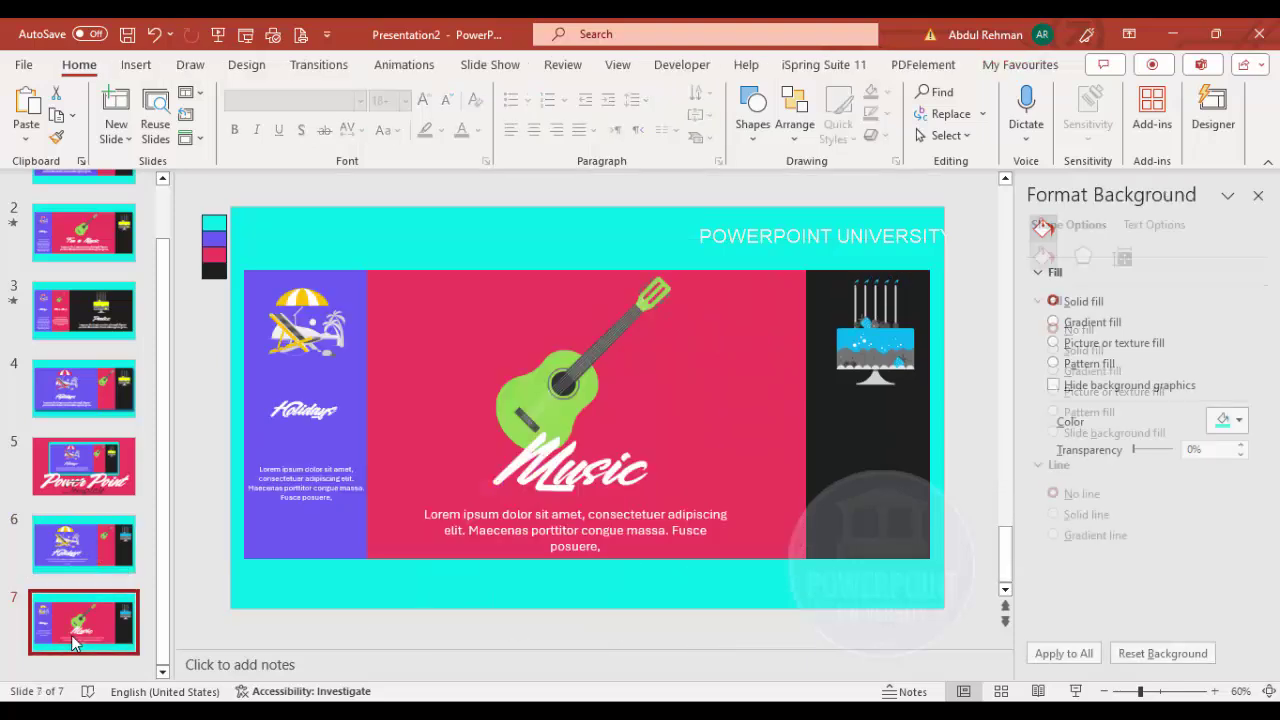
Step: Apply the Morph transition to slide 7 and start the slide show from slide 6
left_click(318, 64)
left_click(180, 122)
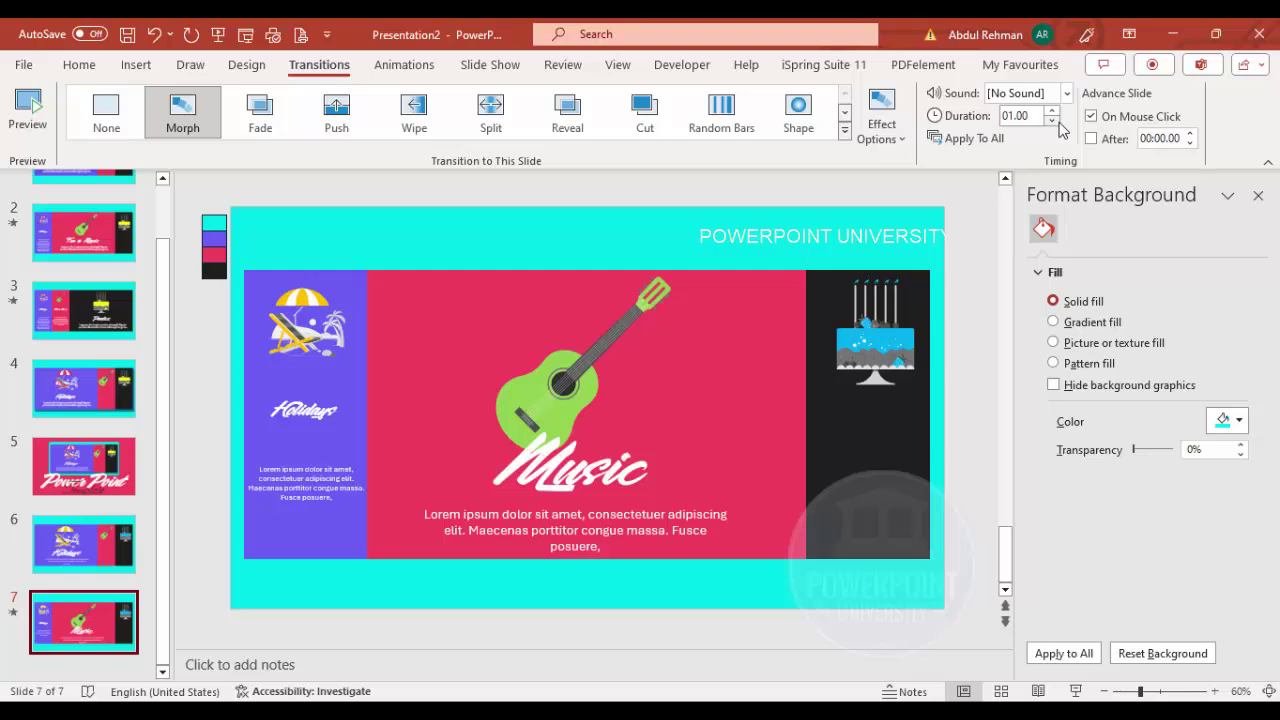
left_click(85, 545)
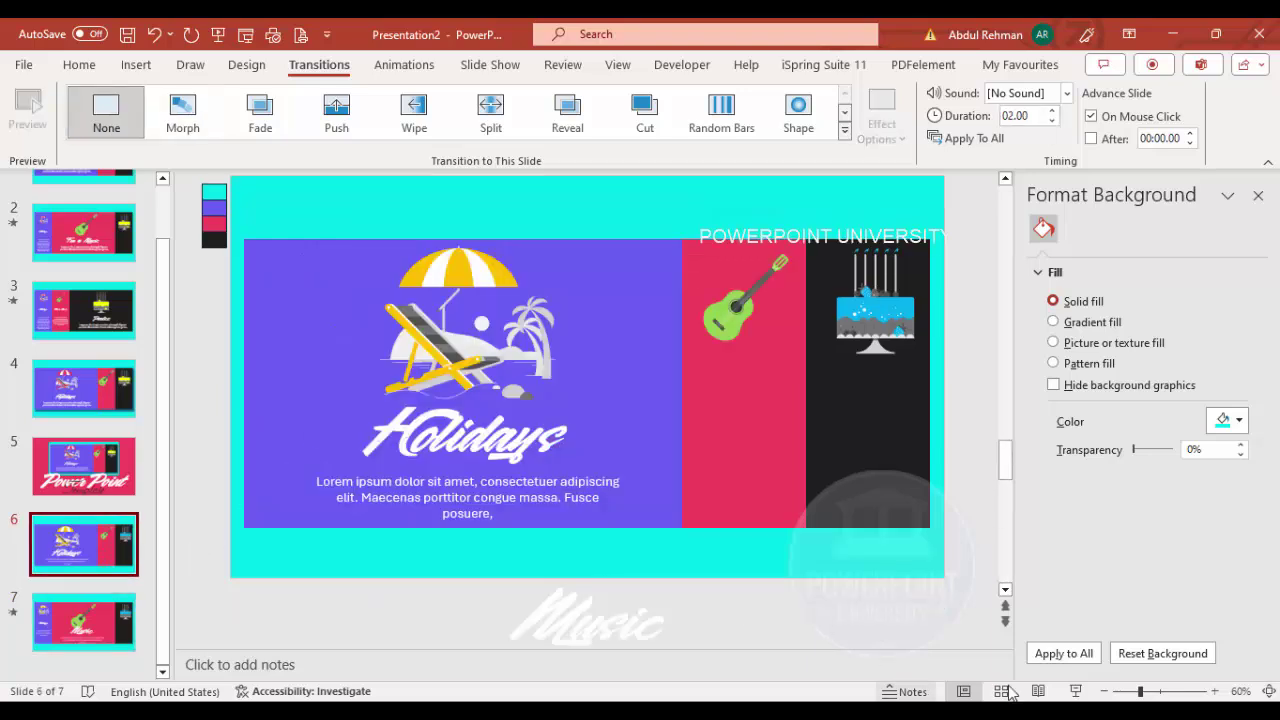
left_click(1073, 691)
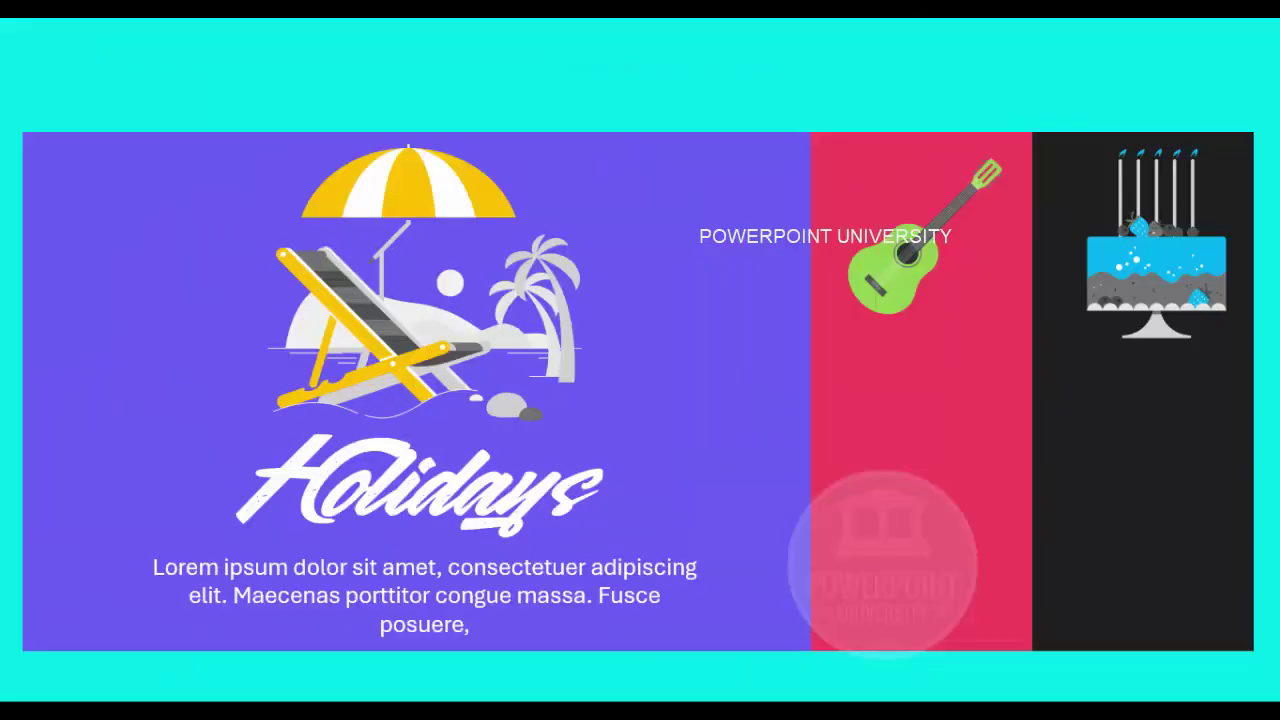
Step: Step back and forth between the Holidays and Music slides, then exit the show
key("Right")
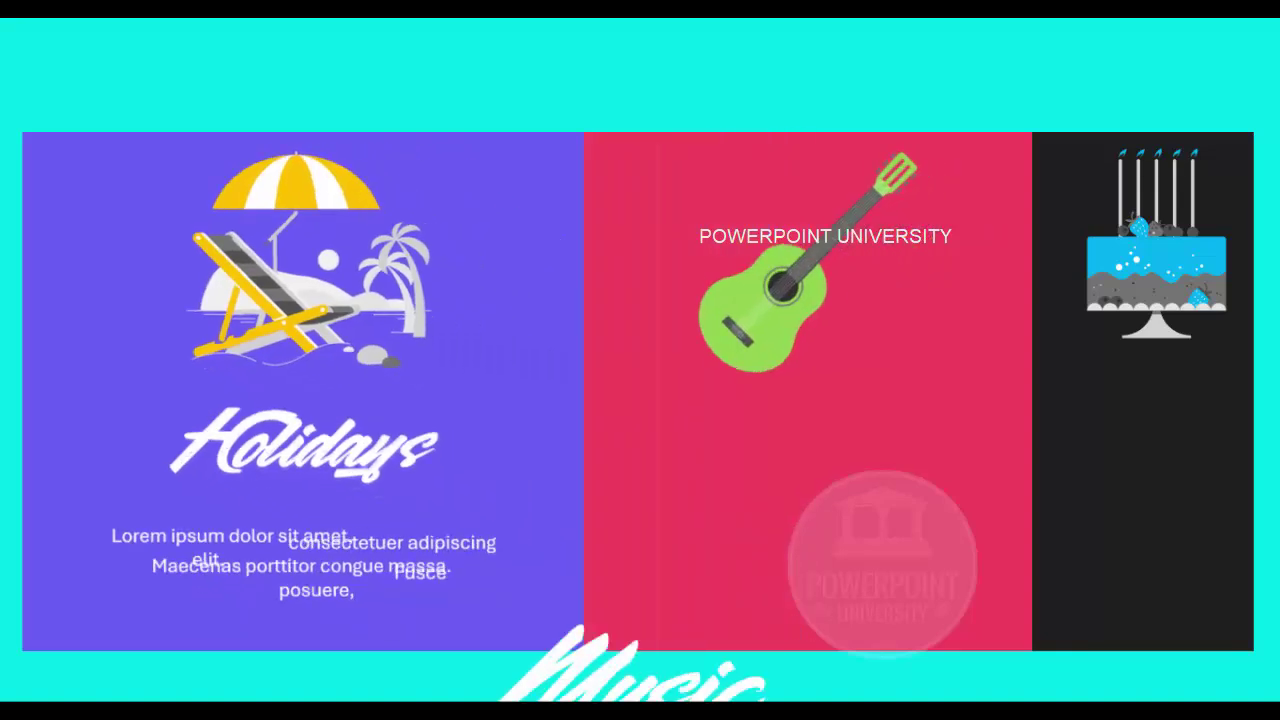
key("Left")
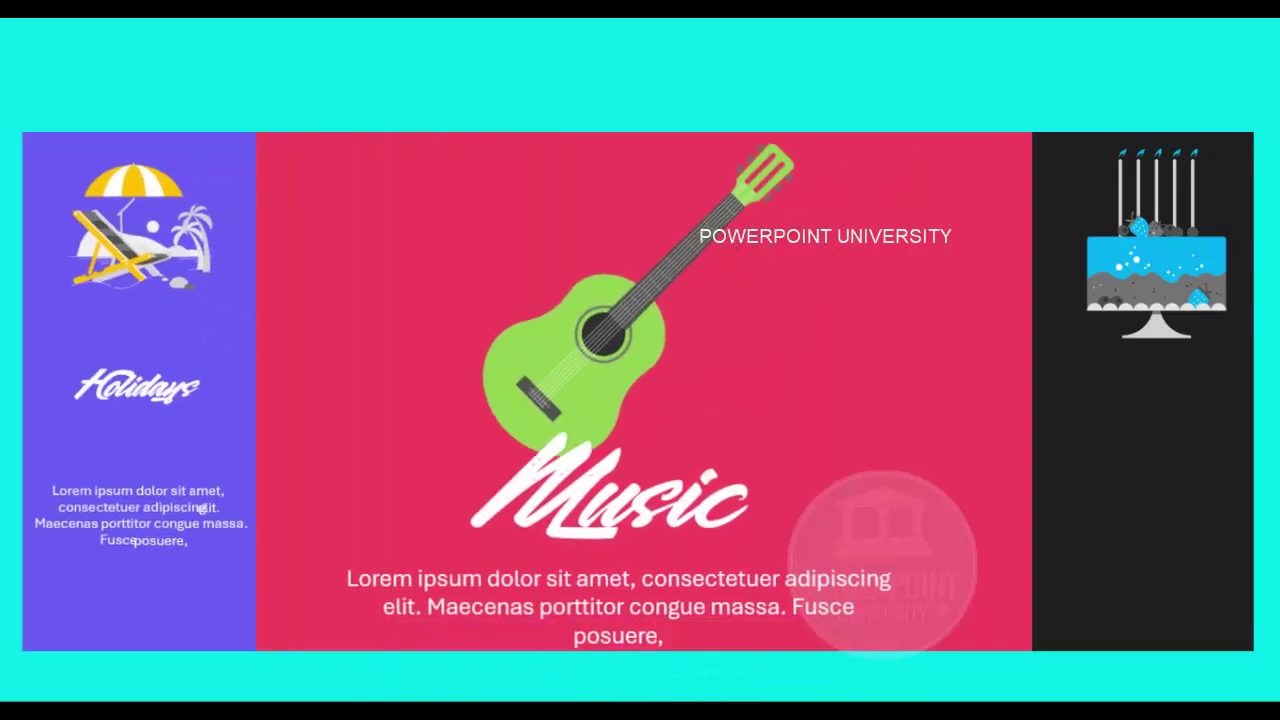
key("Left")
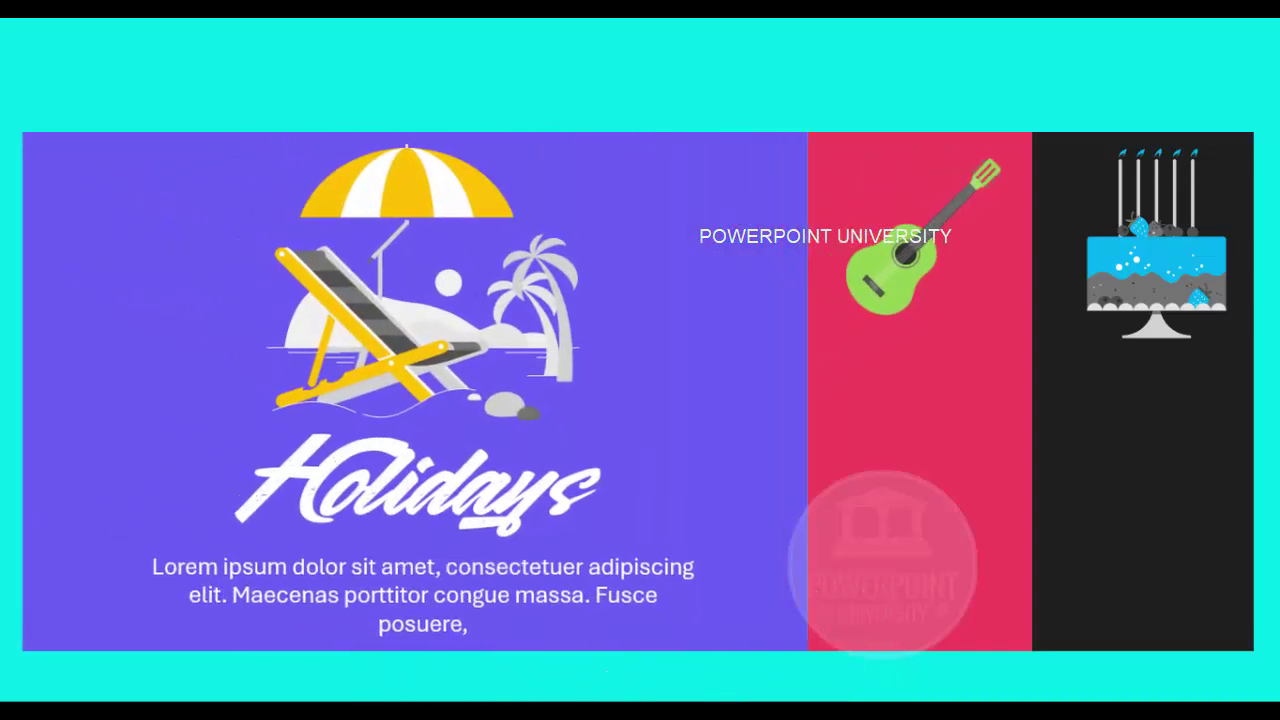
key("Right")
key("Escape")
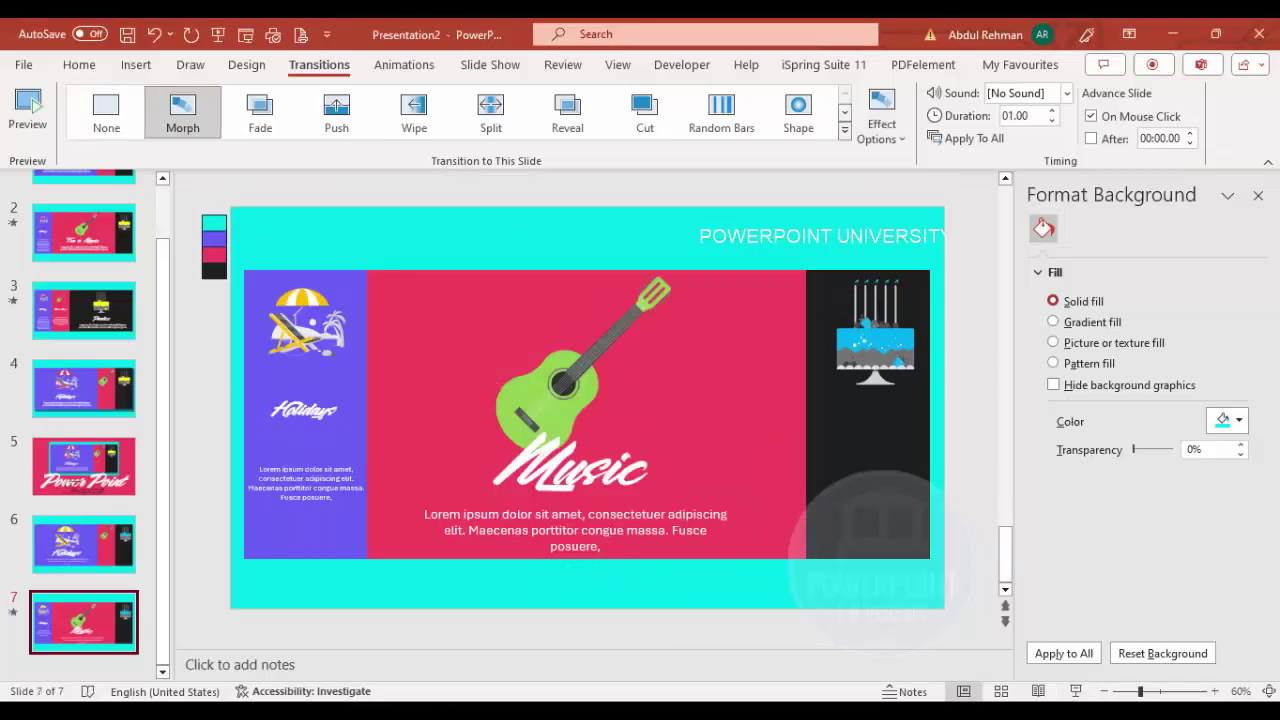
Step: Duplicate slide 7 as slide 8 and set the pink rectangle's width to 2.31 inches
right_click(56, 621)
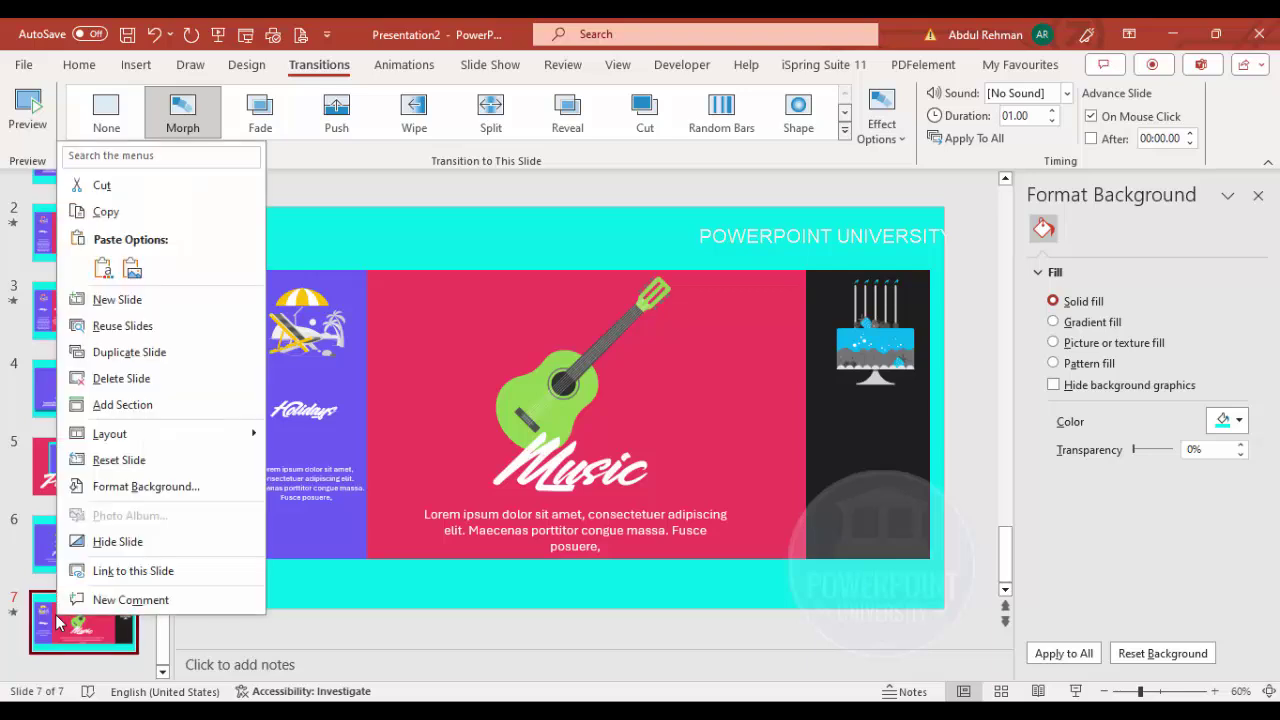
key("Escape")
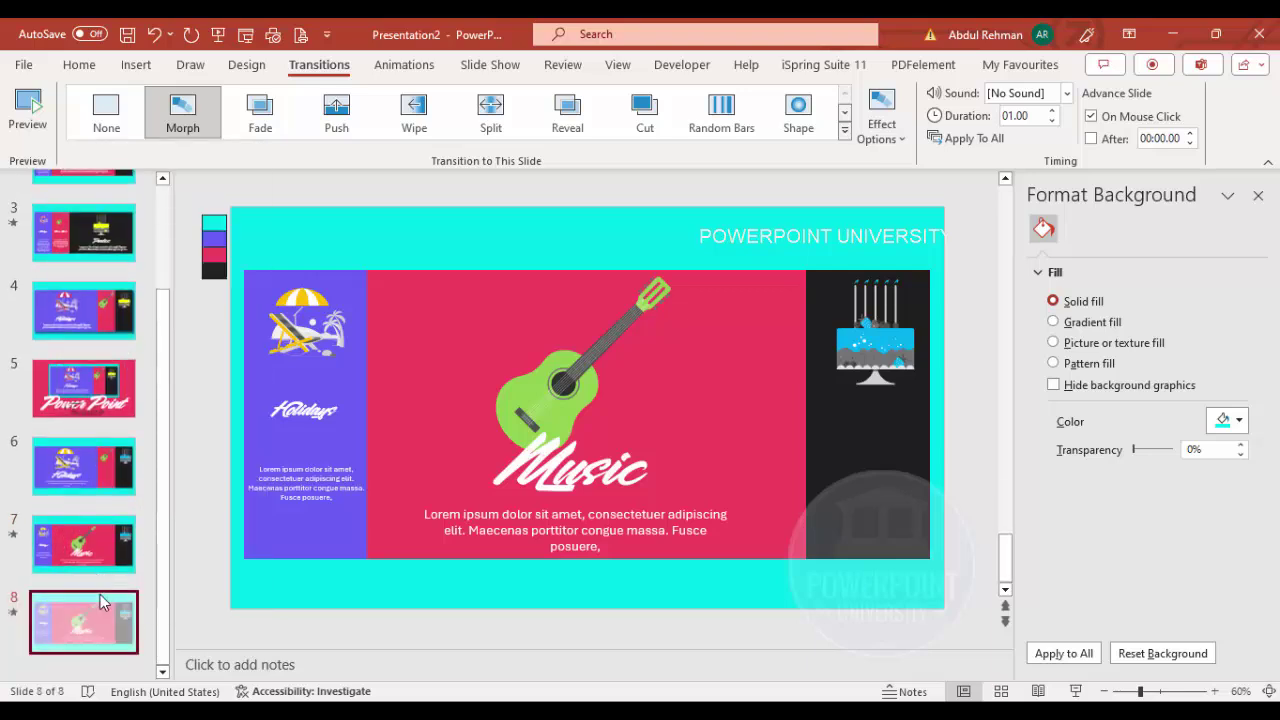
left_click(389, 311)
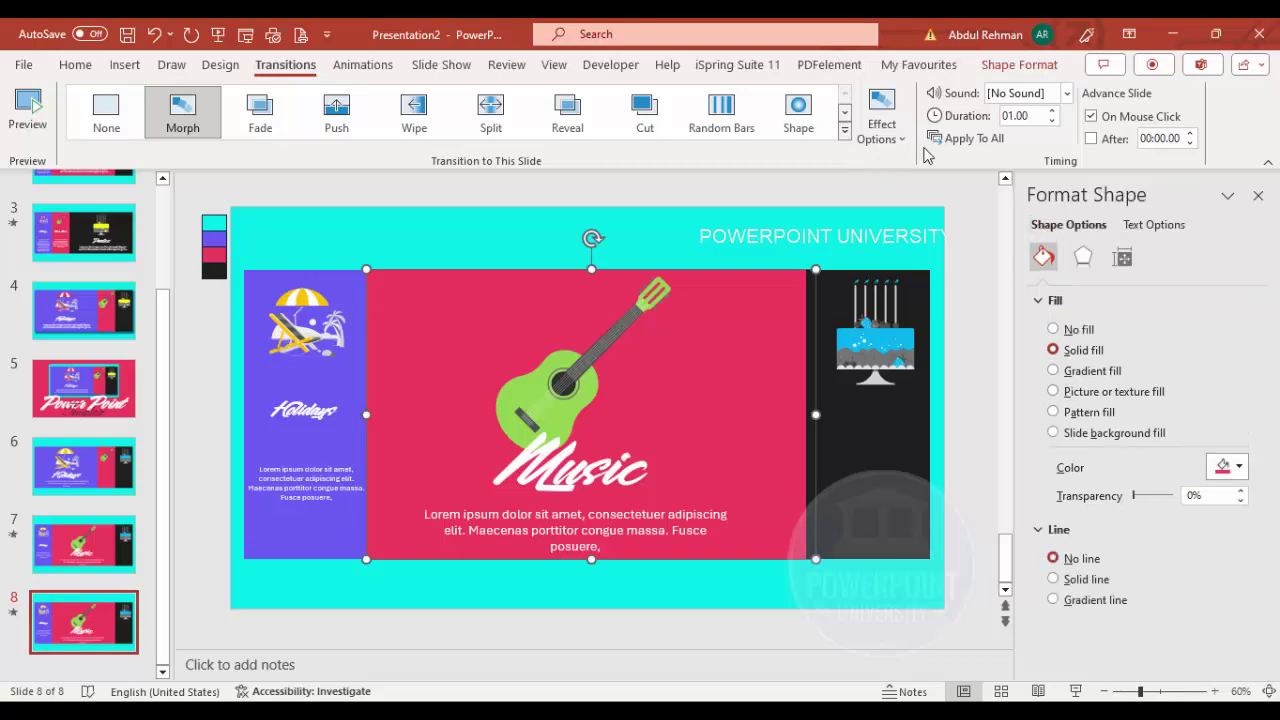
left_click(1019, 64)
left_click(1165, 131)
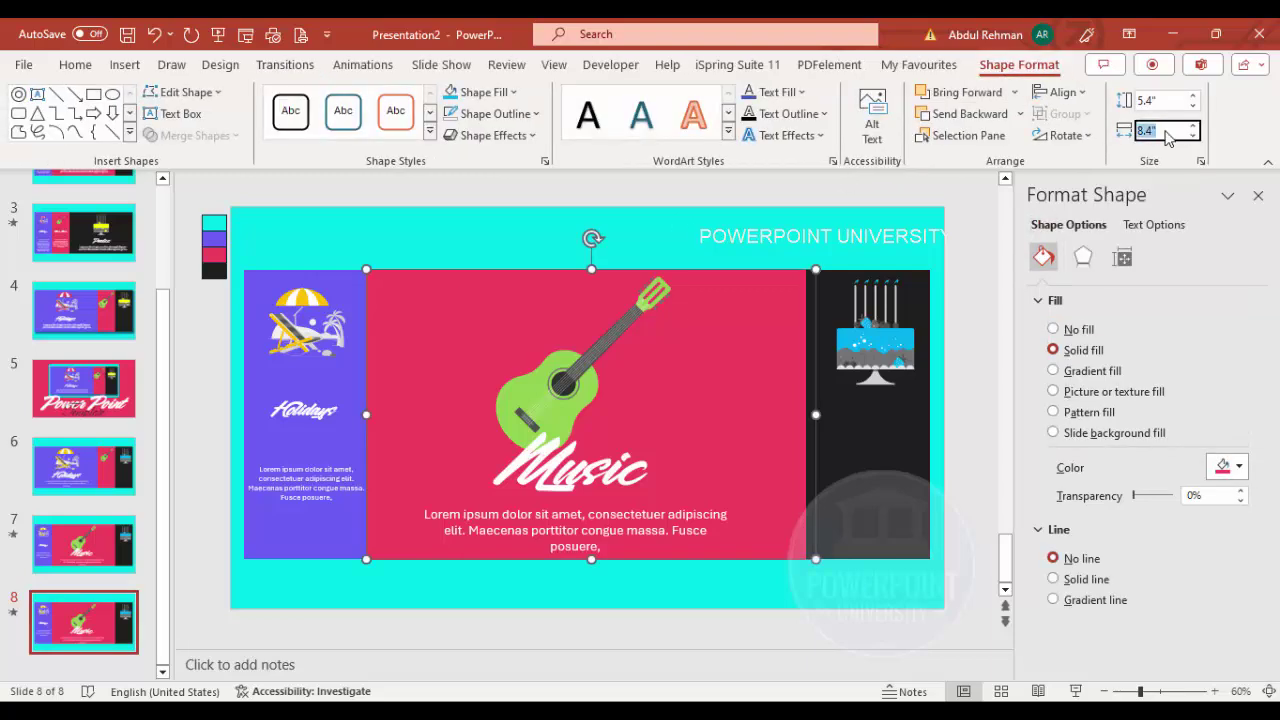
type("2.31")
key("Return")
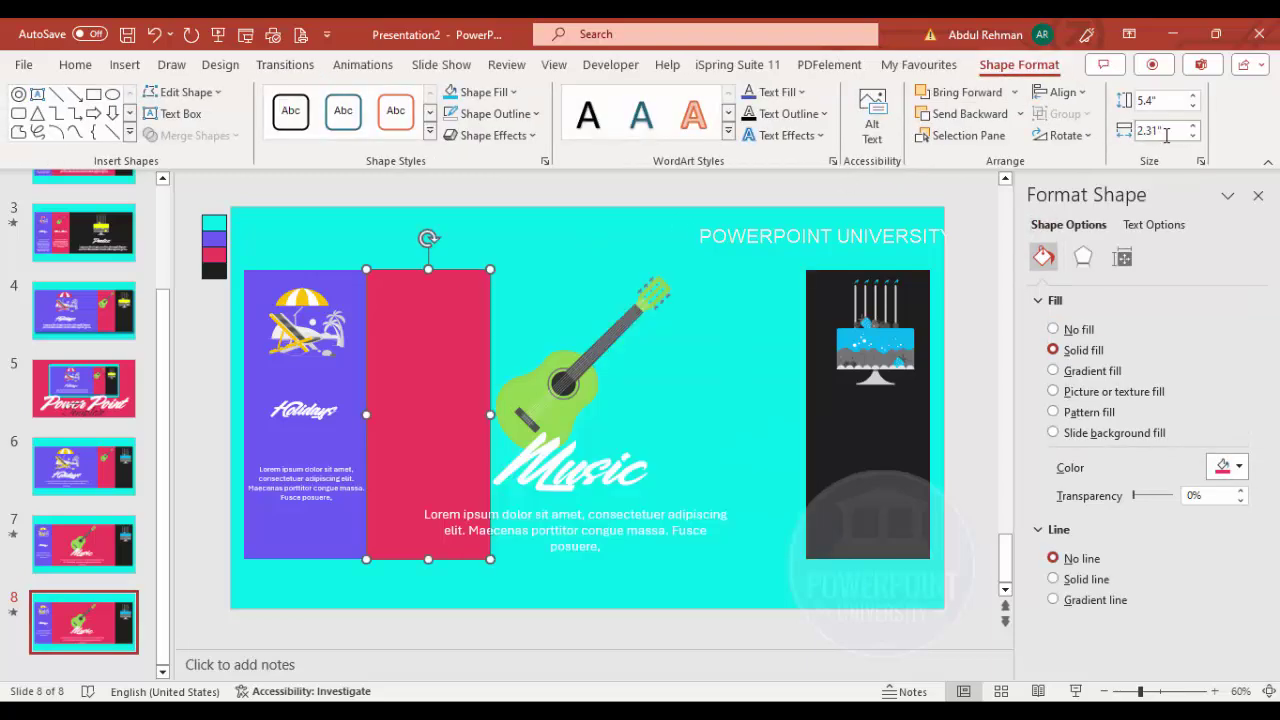
Step: Shrink the guitar onto the pink strip and reduce and narrow the Music title
left_click(541, 375)
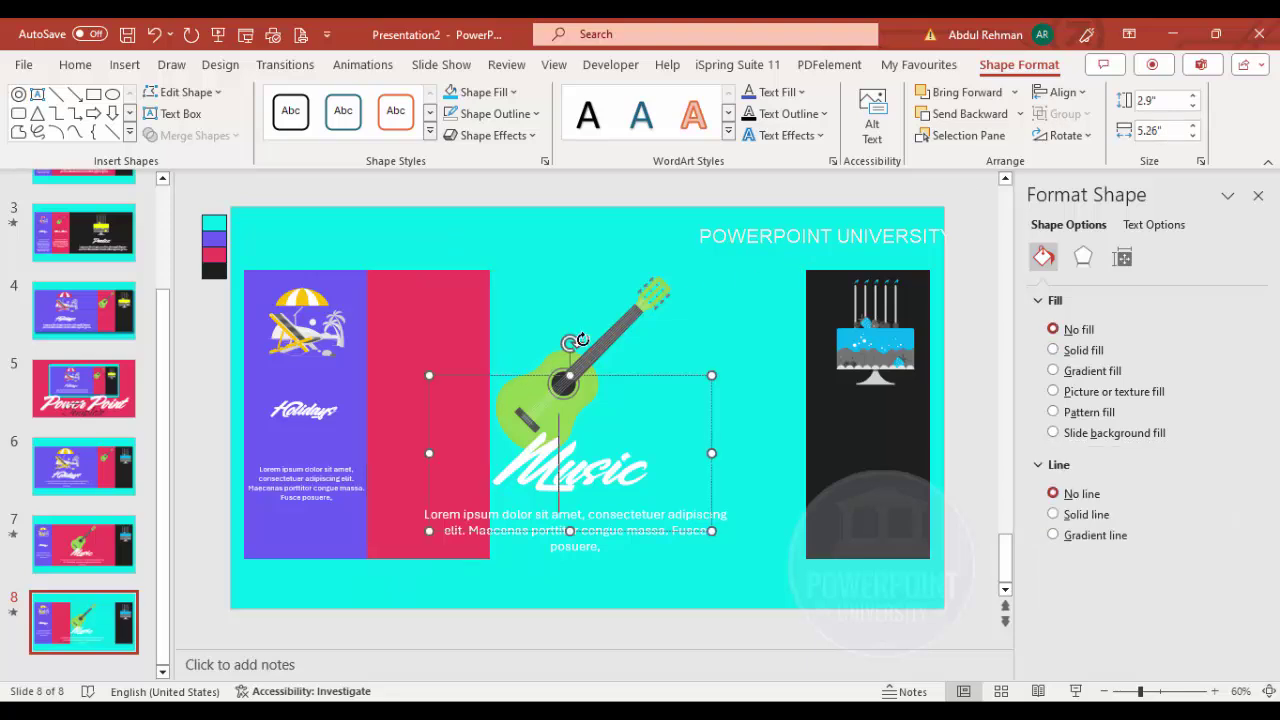
left_click_drag(463, 243, 440, 275)
left_click(541, 380)
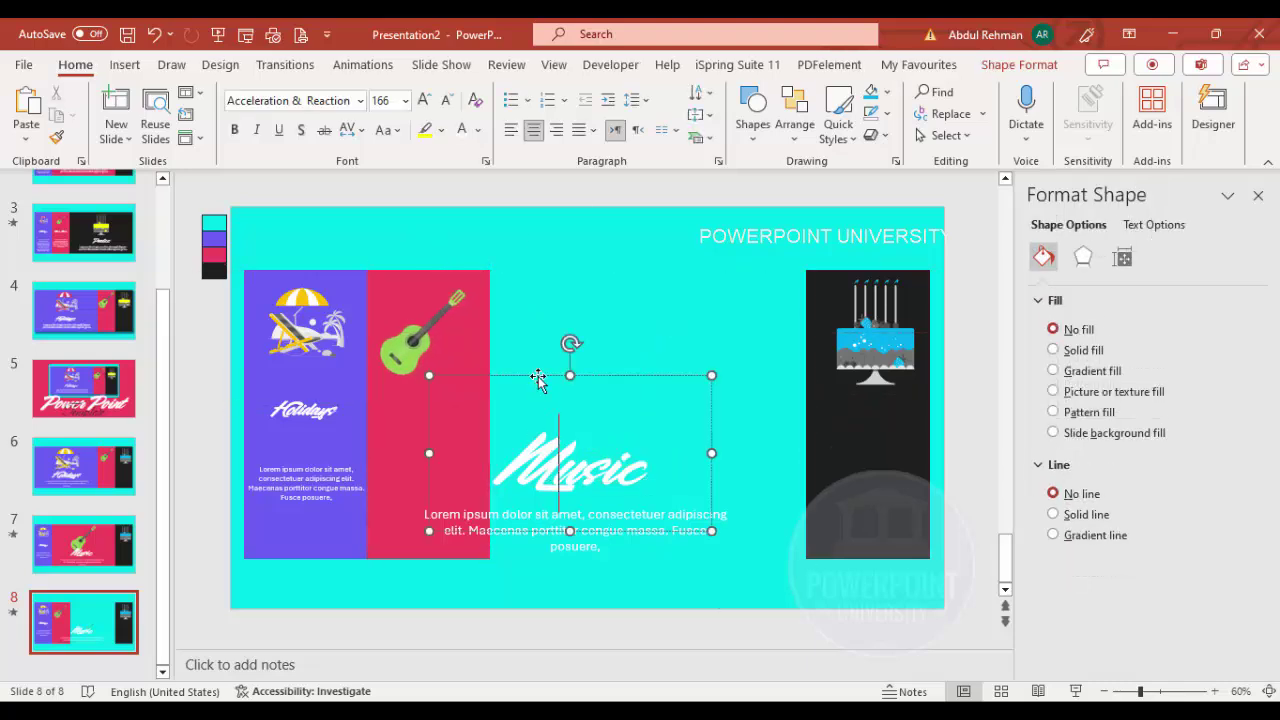
left_click(538, 378)
left_click(447, 101)
left_click(447, 101)
left_click(447, 101)
left_click(447, 101)
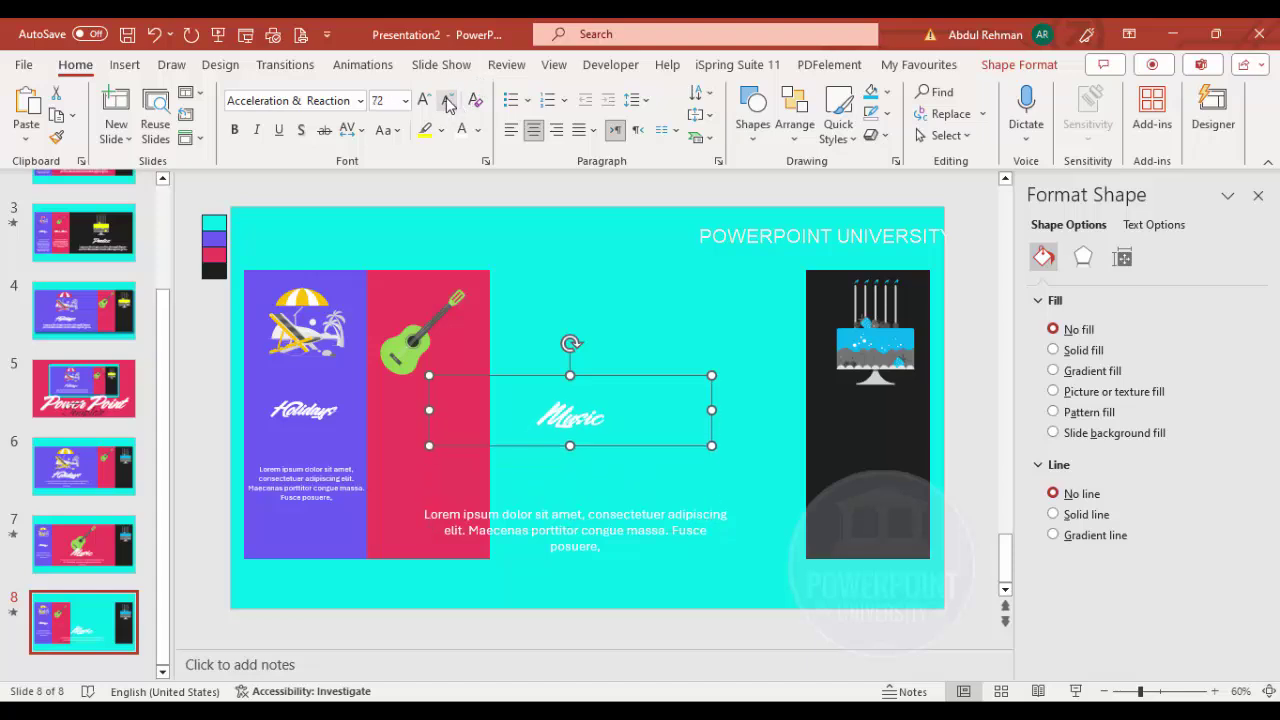
left_click(447, 101)
left_click(447, 101)
left_click_drag(711, 410, 448, 370)
Step: Reduce the Lorem paragraph to 11 pt and fit it under Music in the pink column
left_click(692, 531)
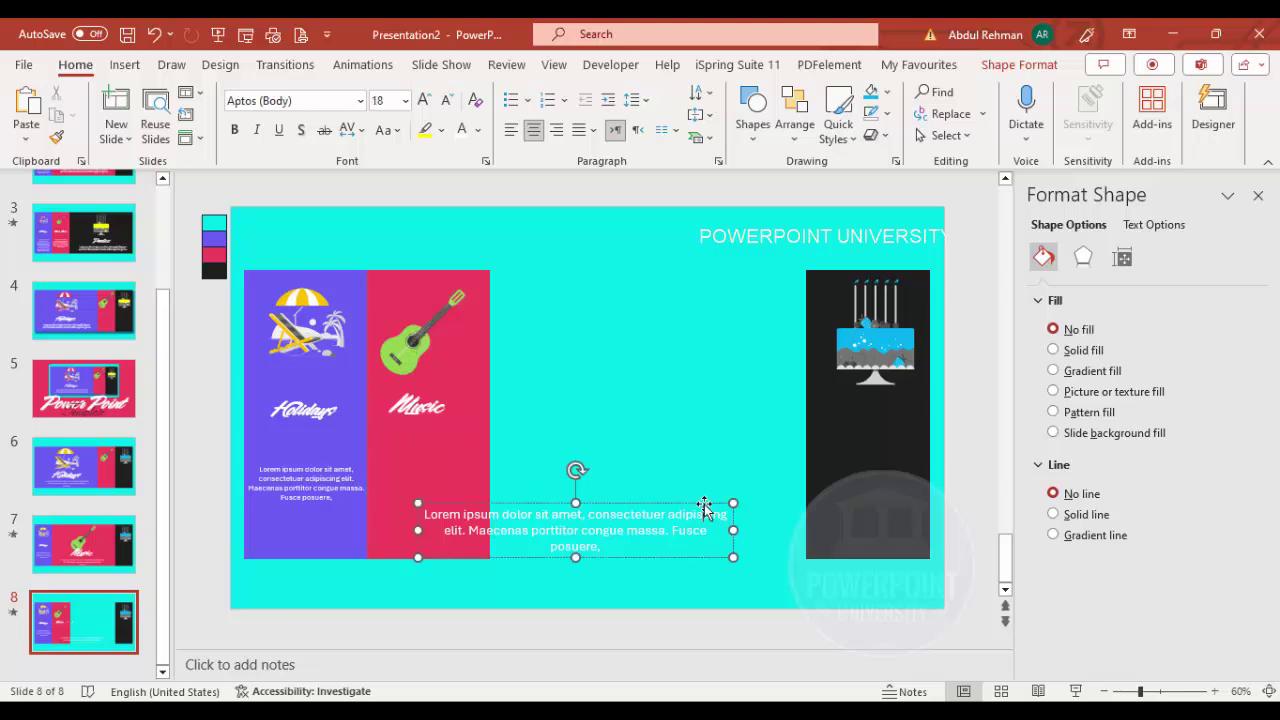
left_click(447, 101)
left_click(447, 101)
left_click(447, 101)
left_click(447, 101)
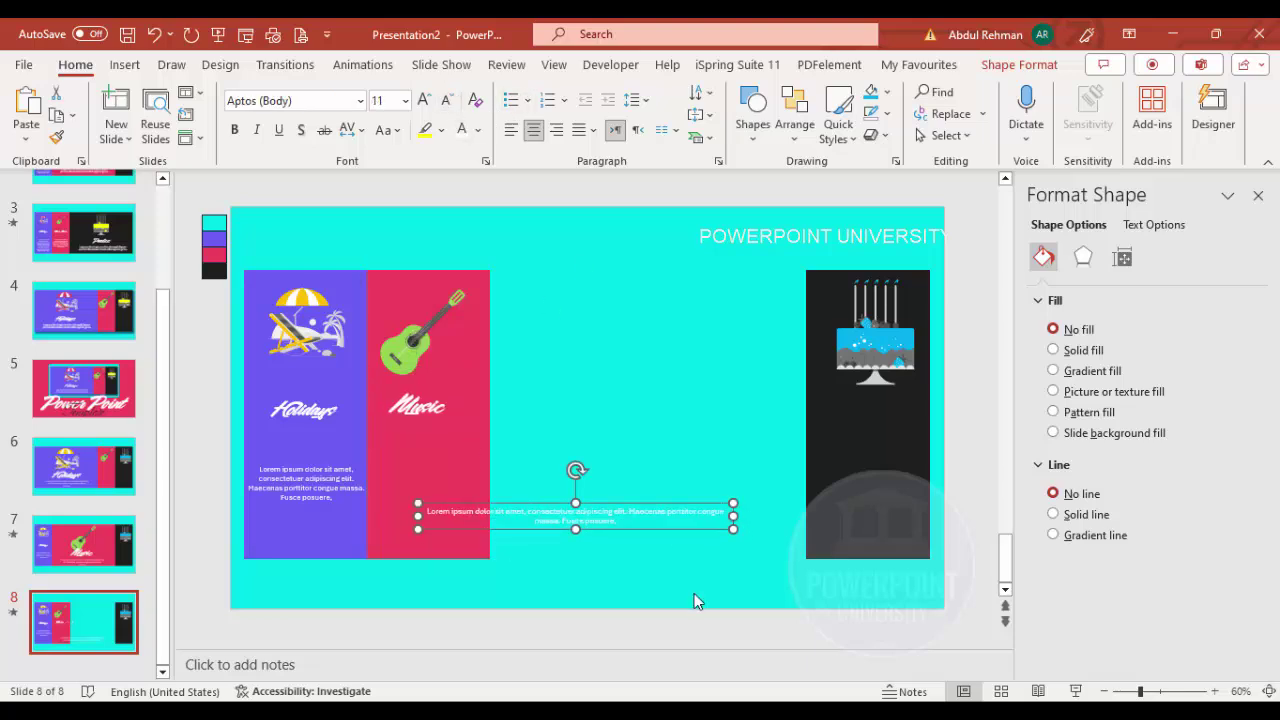
left_click_drag(695, 516, 468, 453)
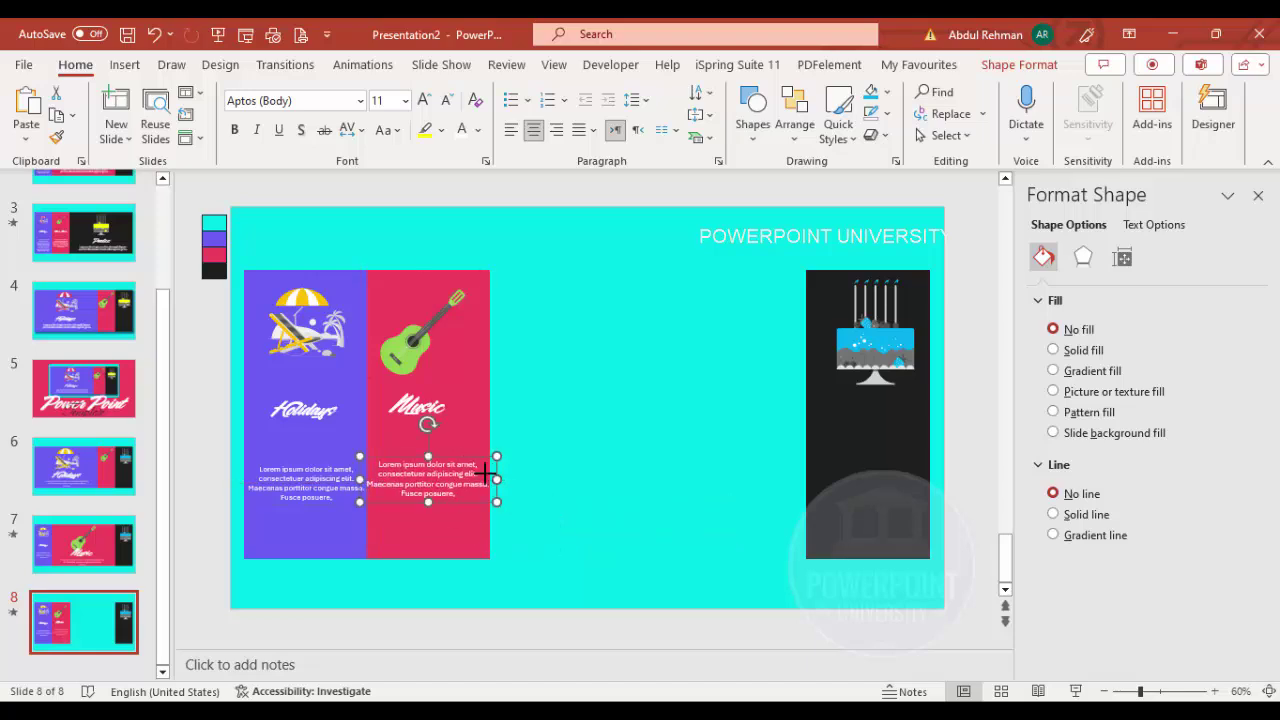
left_click_drag(497, 479, 467, 459)
Step: Set the dark cake column's width to 8.4" and drag it left beside the pink column
left_click(843, 474)
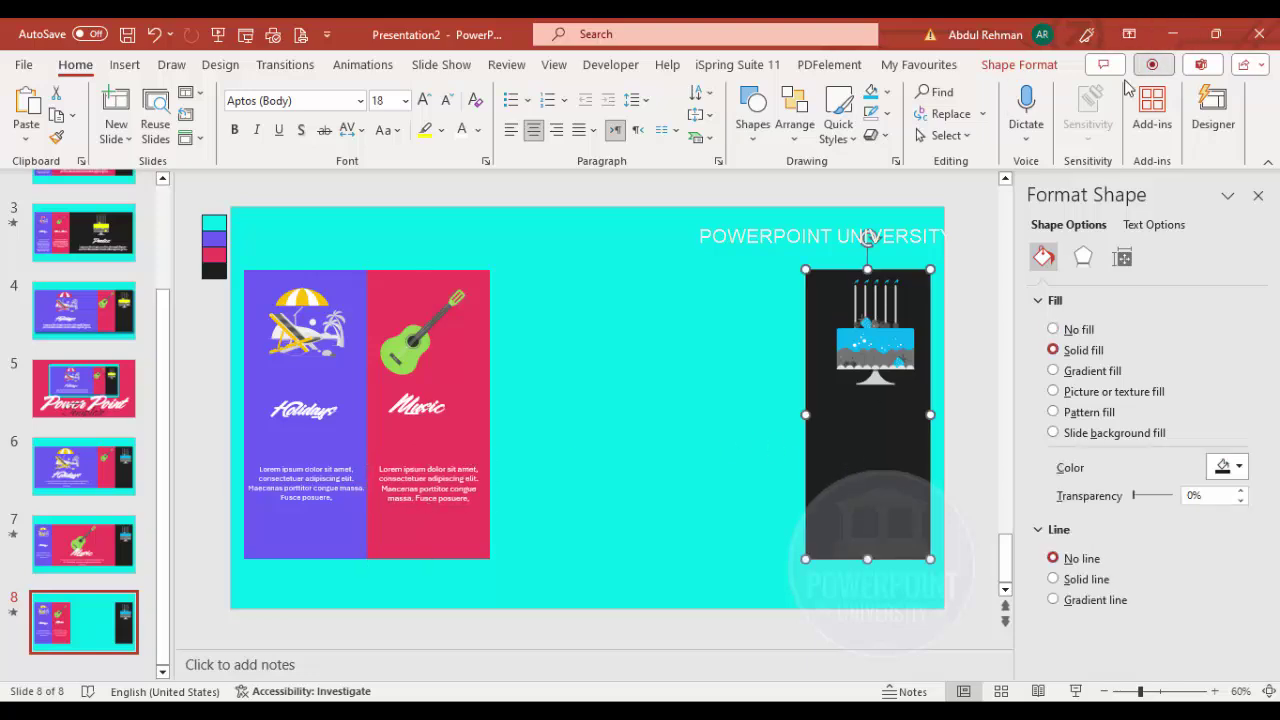
left_click(1019, 64)
left_click(1168, 133)
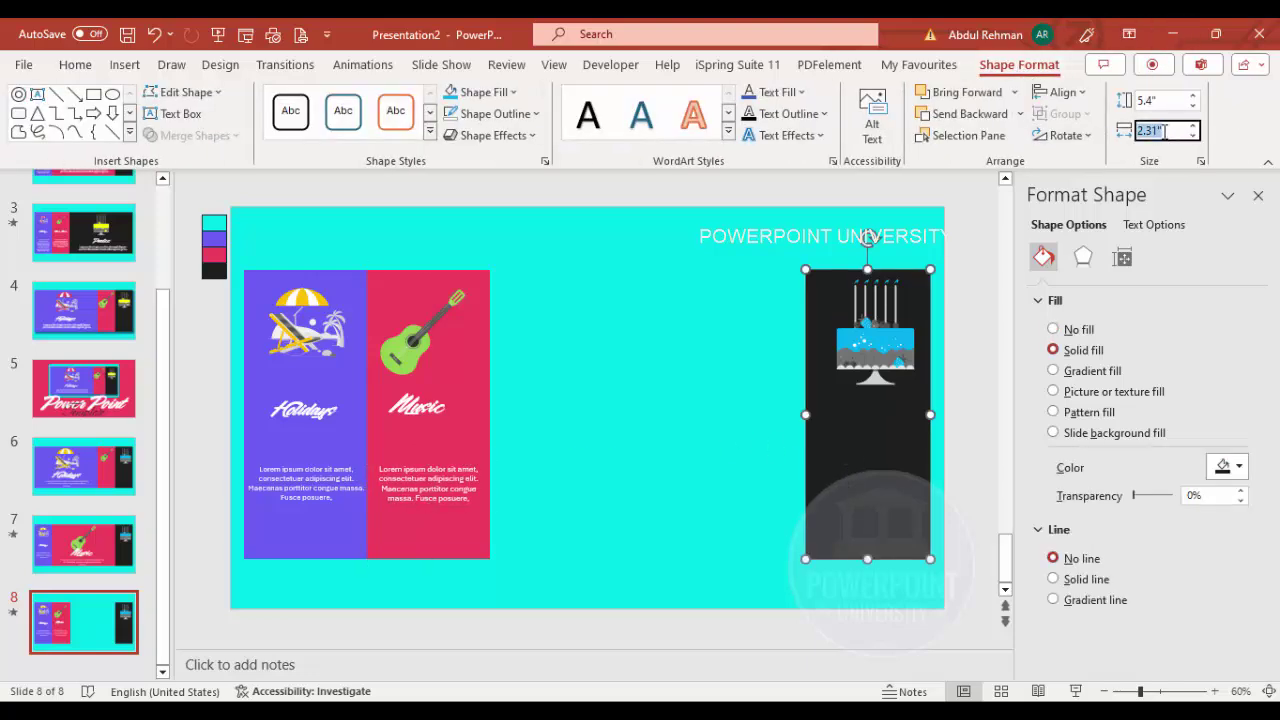
key("Return")
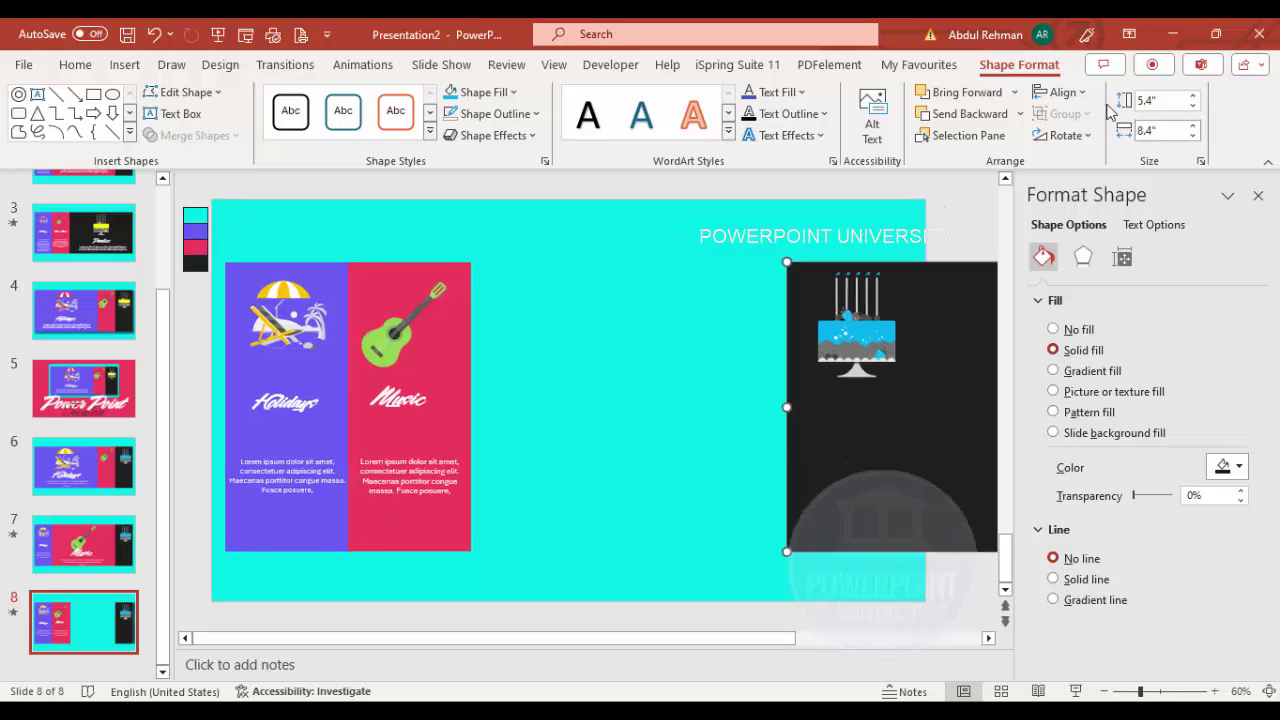
left_click_drag(844, 460, 528, 456)
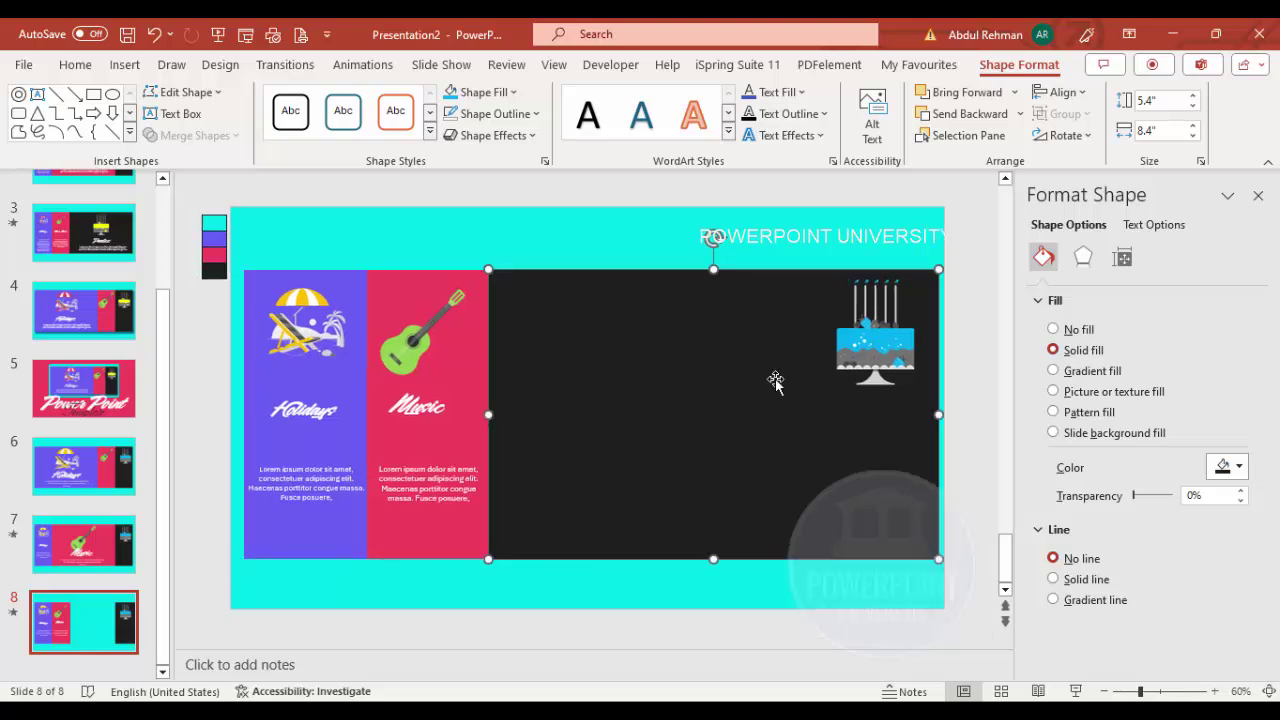
Step: Enlarge the cake graphic and centre it in the wide dark panel
left_click(857, 322)
left_click_drag(813, 394, 749, 457)
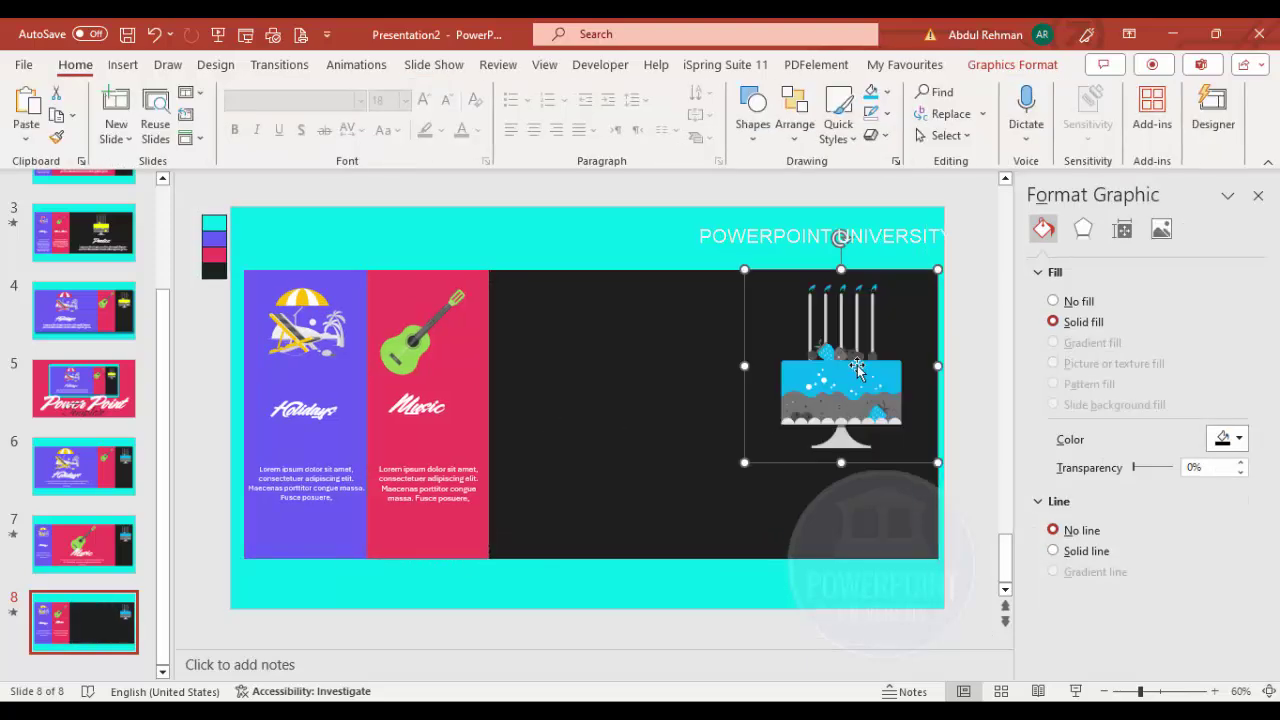
left_click_drag(856, 366, 726, 376)
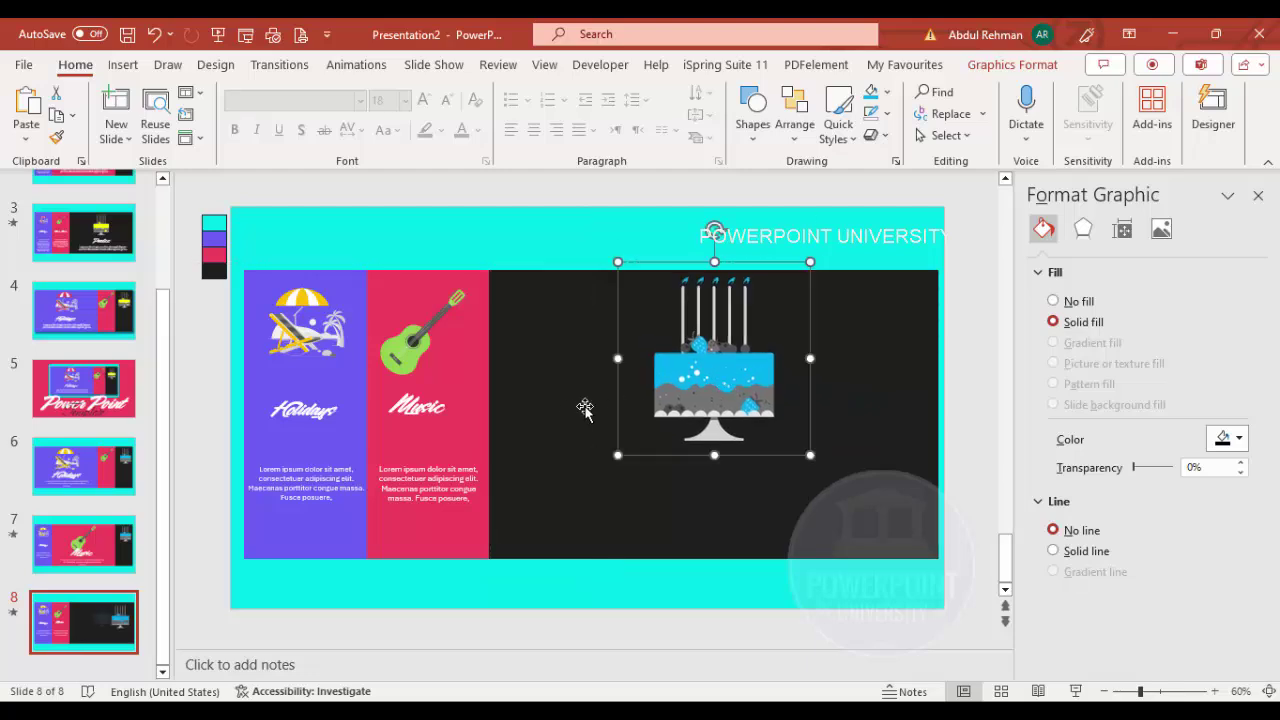
Step: Copy the Music title and Lorem paragraph from slide 7 onto slide 8 under the cake
left_click(88, 543)
left_click(542, 489)
left_click(603, 538, "shift")
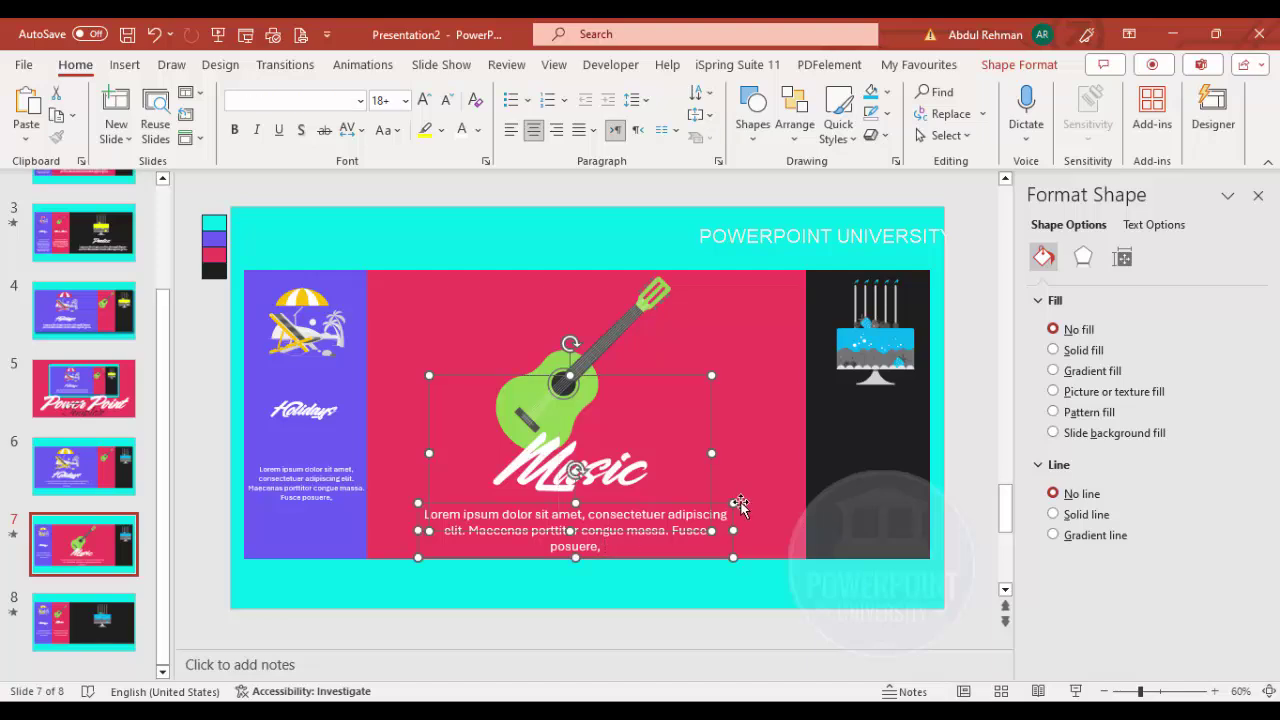
left_click(105, 538)
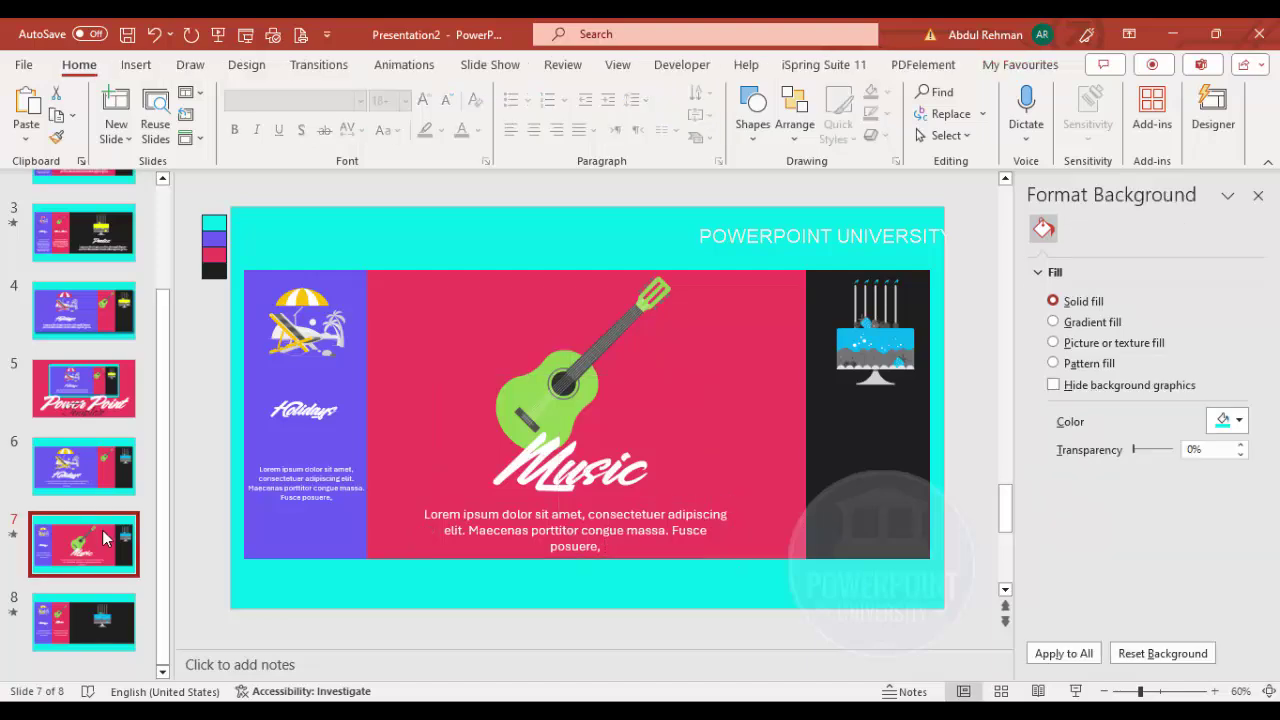
left_click(116, 604)
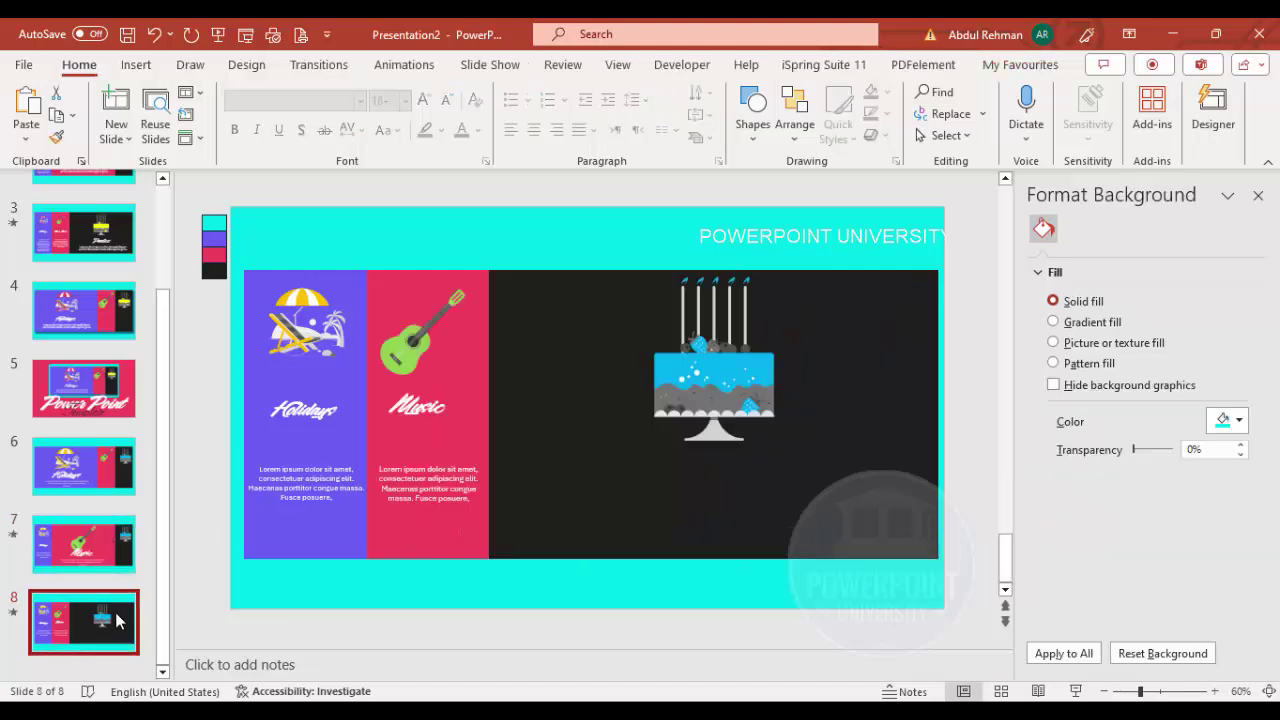
key("ctrl+v")
left_click_drag(601, 380, 728, 368)
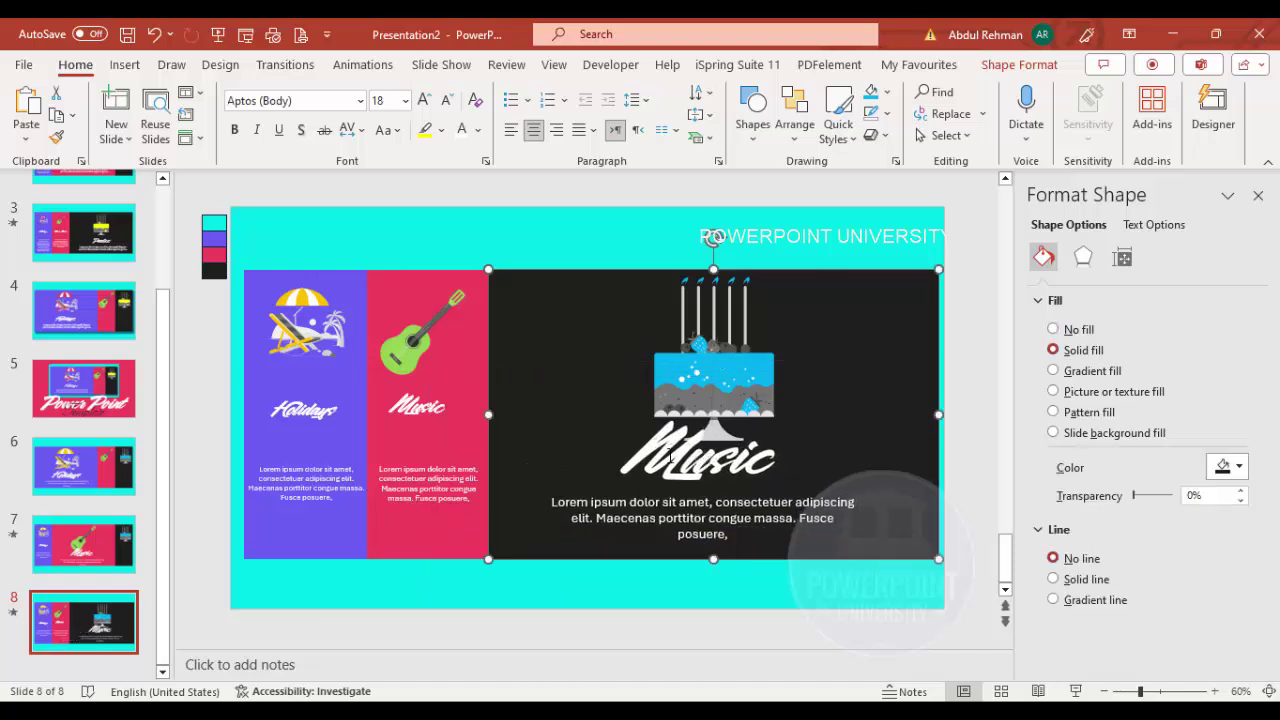
Step: Retitle the pasted heading 'Fun and Party', widened to one line above the paragraph
left_click(793, 435)
right_click(793, 435)
type("F")
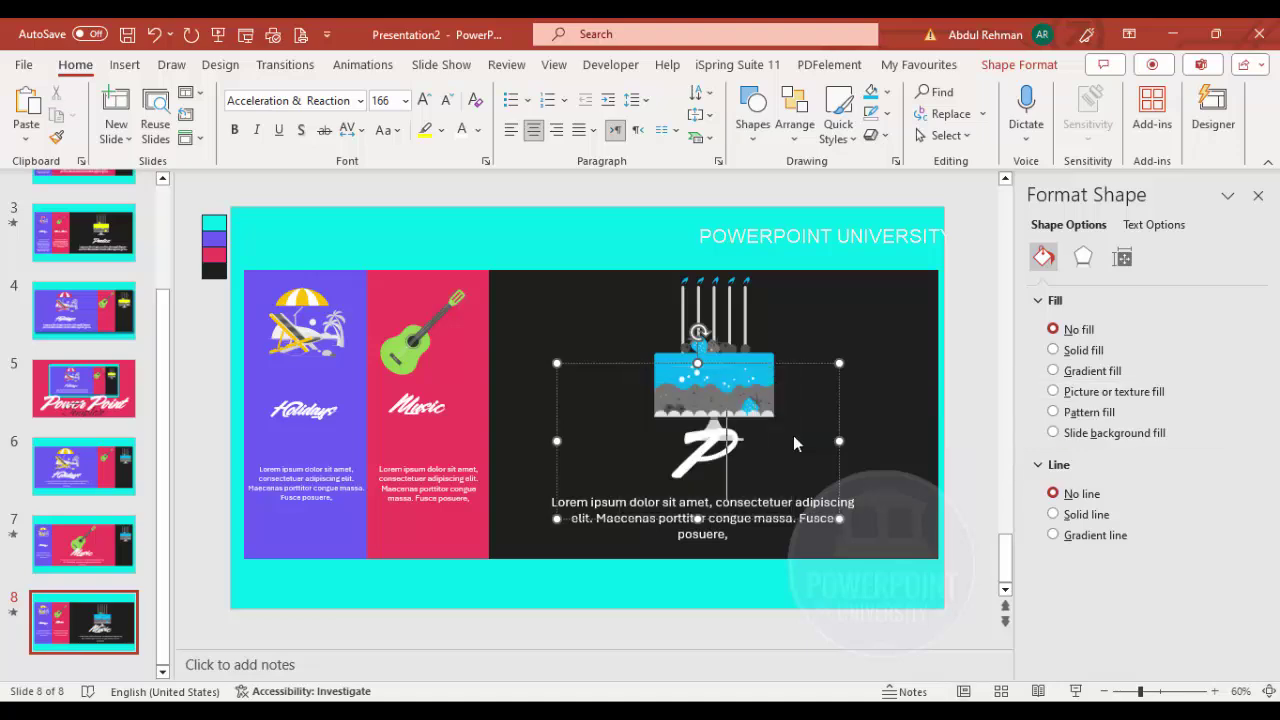
type("un and Part")
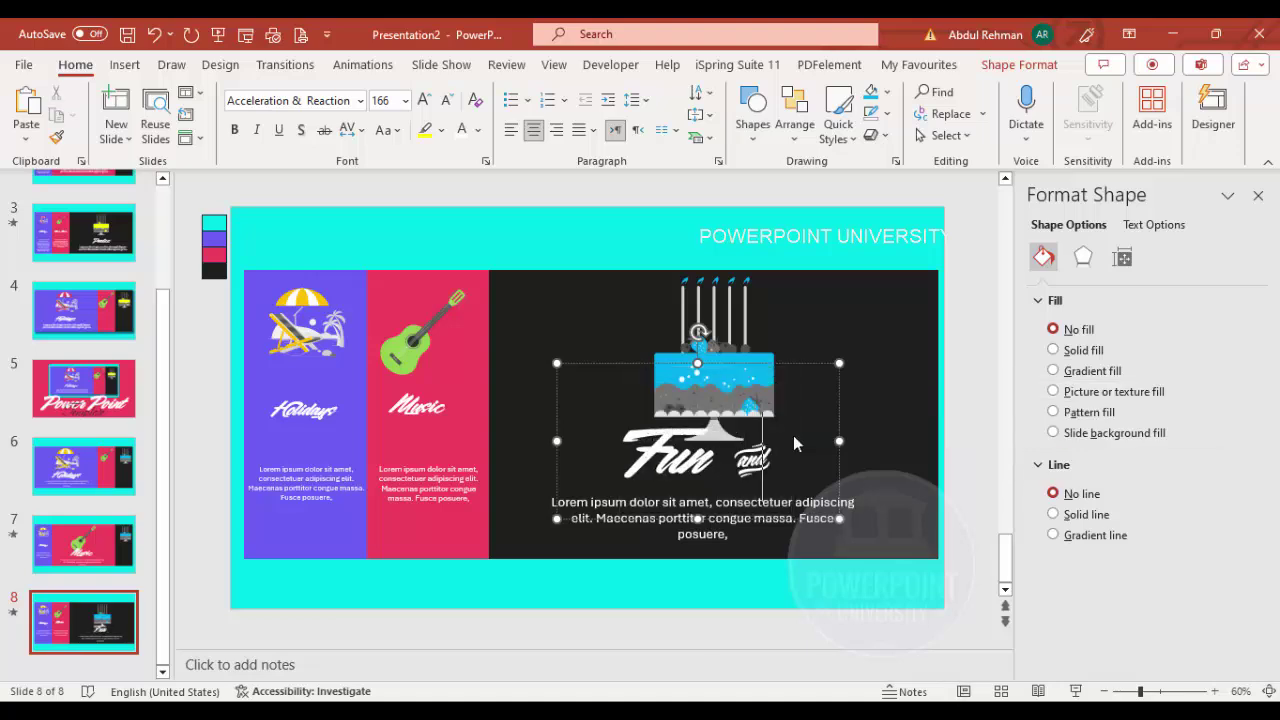
type("y")
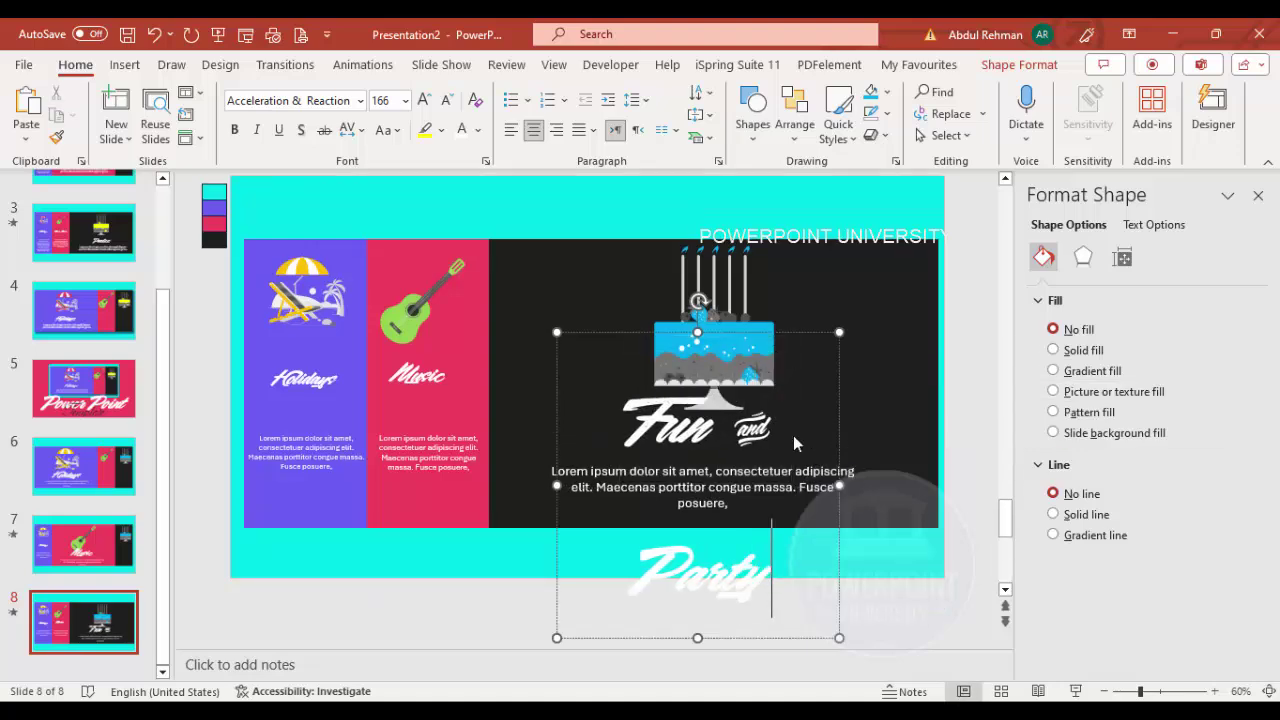
left_click_drag(838, 486, 897, 486)
left_click_drag(802, 362, 790, 370)
left_click(725, 536, "shift")
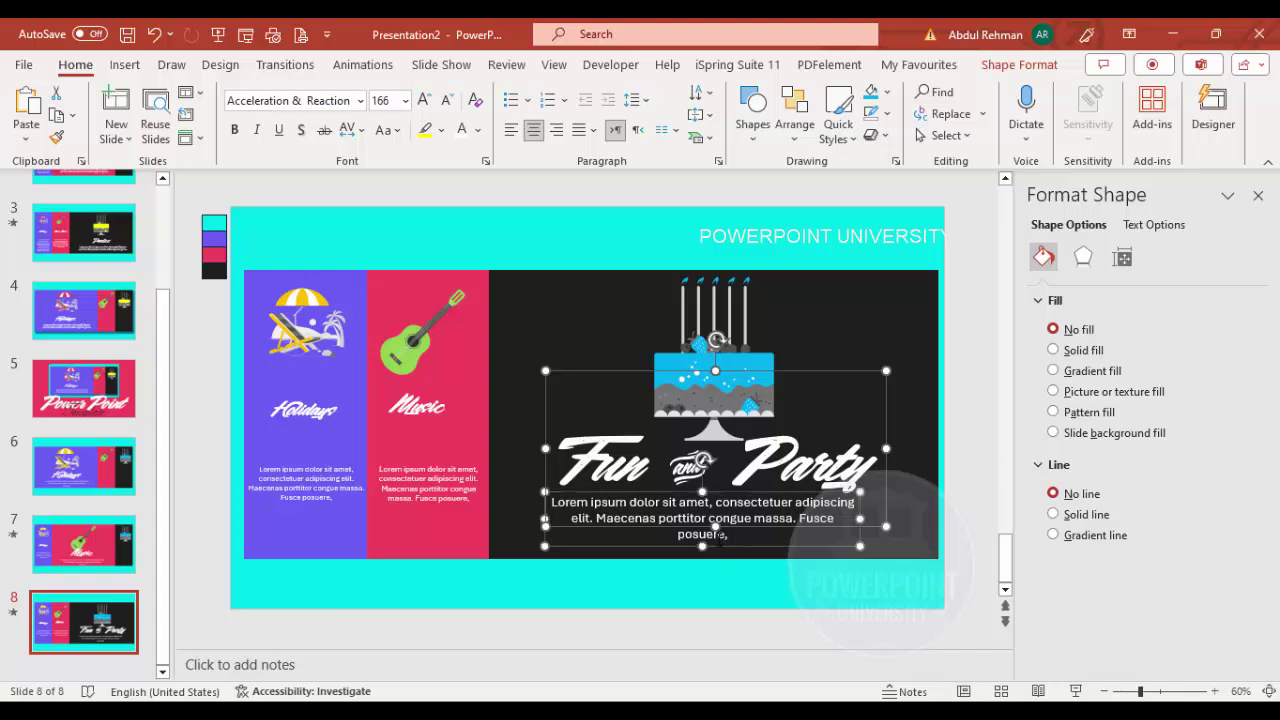
Step: Paste the Fun and Party title and paragraph onto slide 7, nudged off its bottom edge
left_click(115, 556)
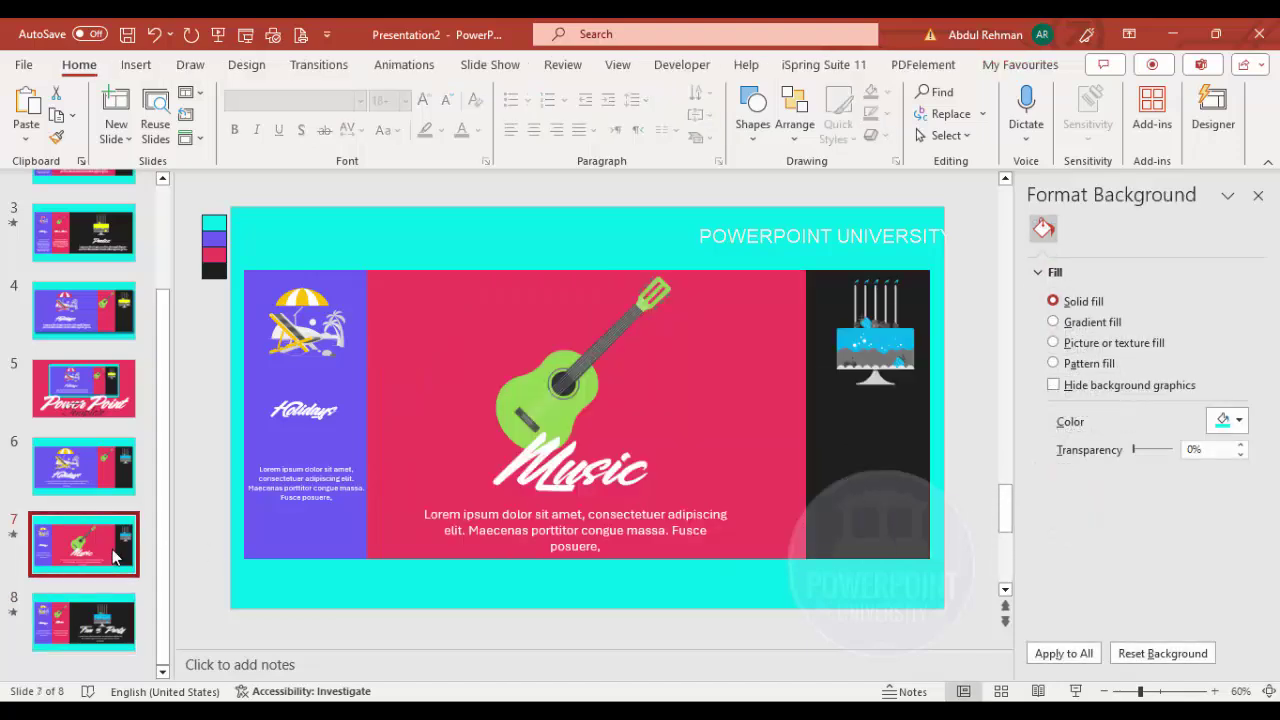
key("ctrl+v")
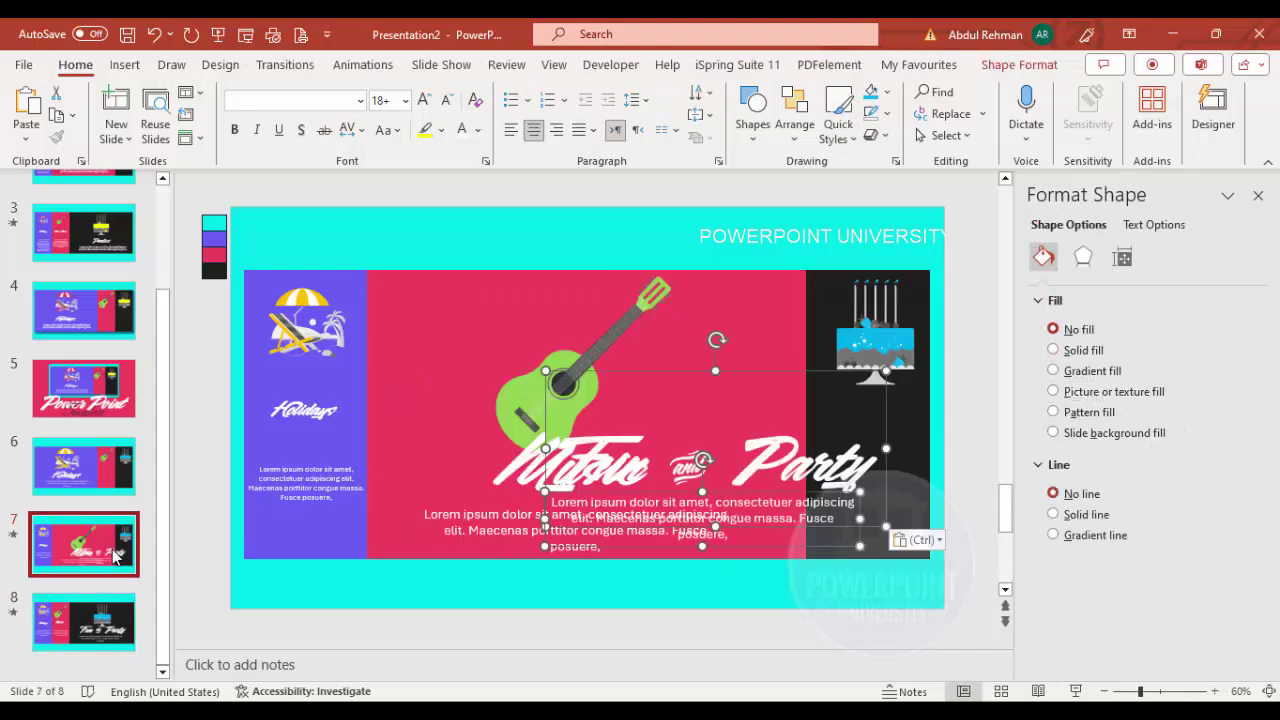
key("Down")
key("Down")
key("Down")
key("Down")
key("Down")
key("Down")
key("Down")
key("Down")
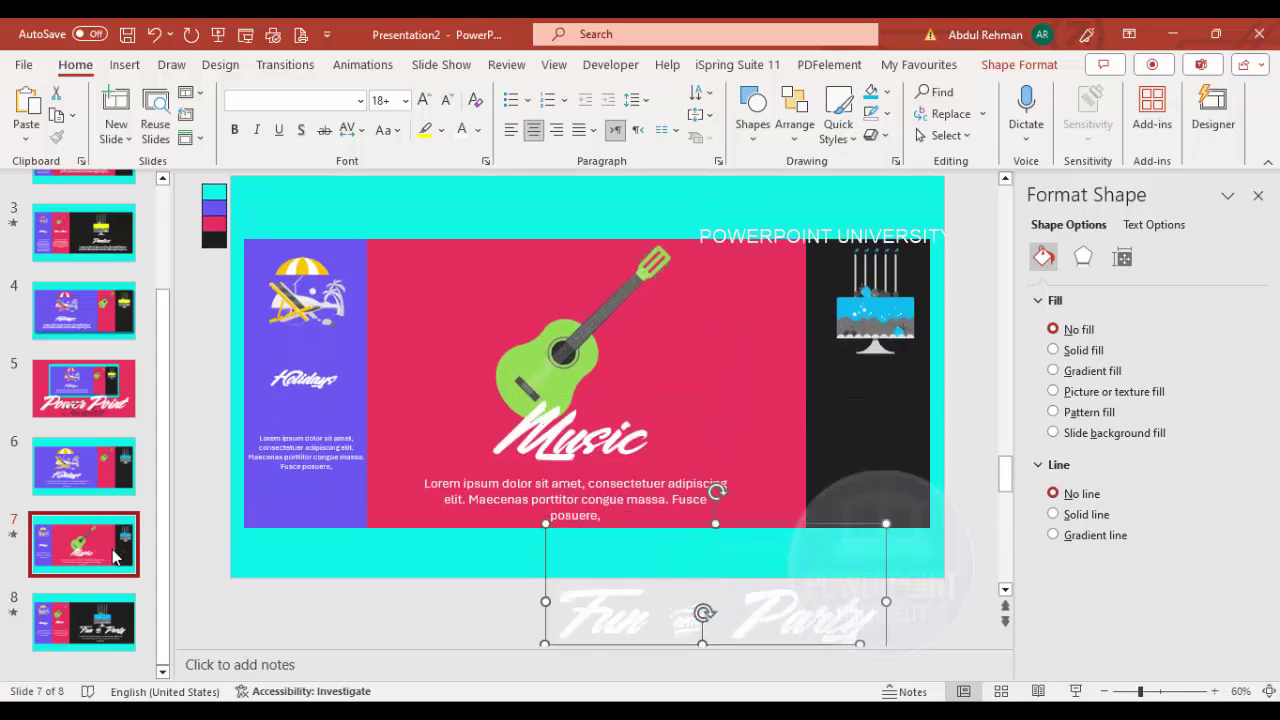
key("Left")
key("Left")
key("Left")
key("Left")
key("Left")
key("Left")
key("Left")
key("Left")
key("Left")
key("Left")
key("Left")
key("Left")
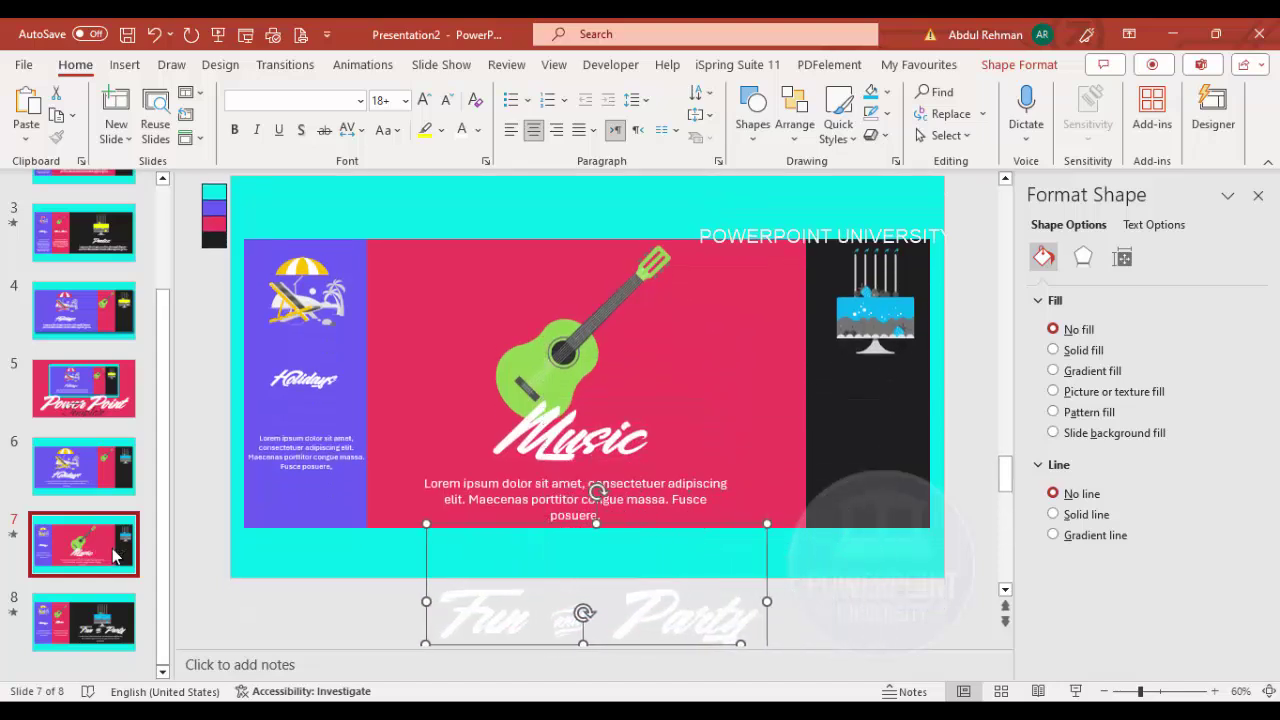
left_click(88, 462)
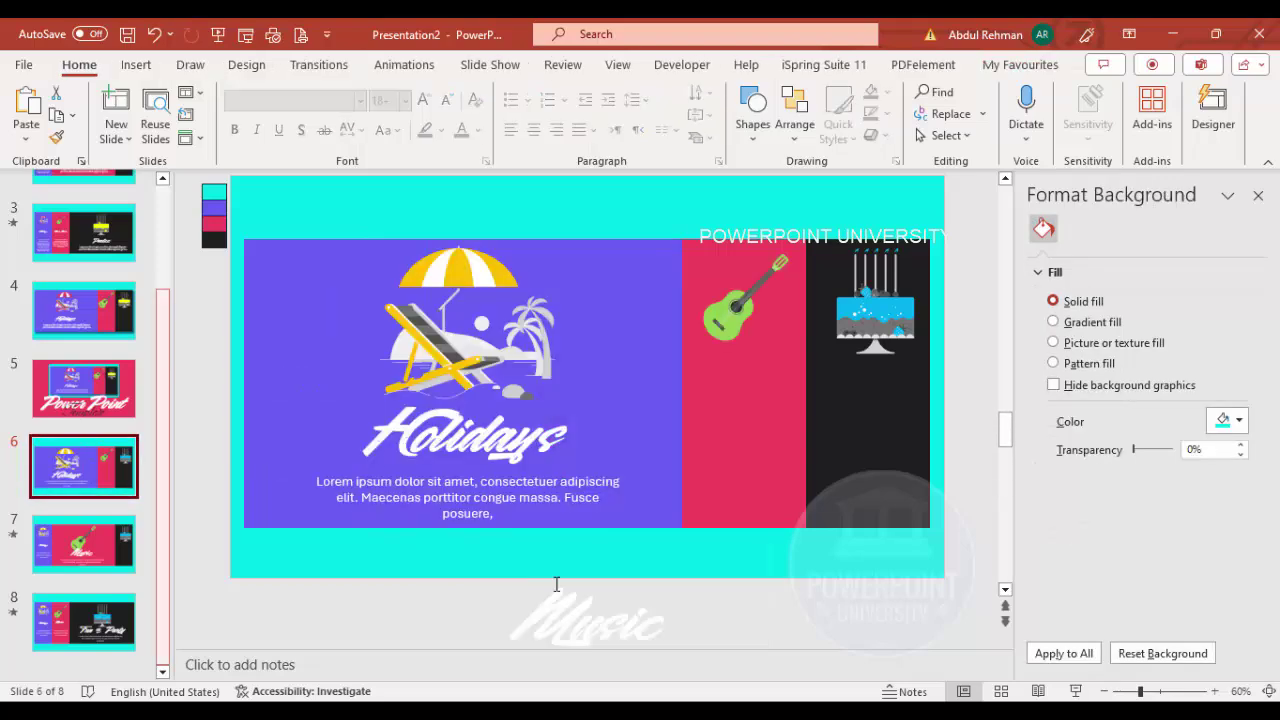
Step: Run the slide show from slide 6 through Music and Fun and Party, then back to Holidays
left_click(1075, 691)
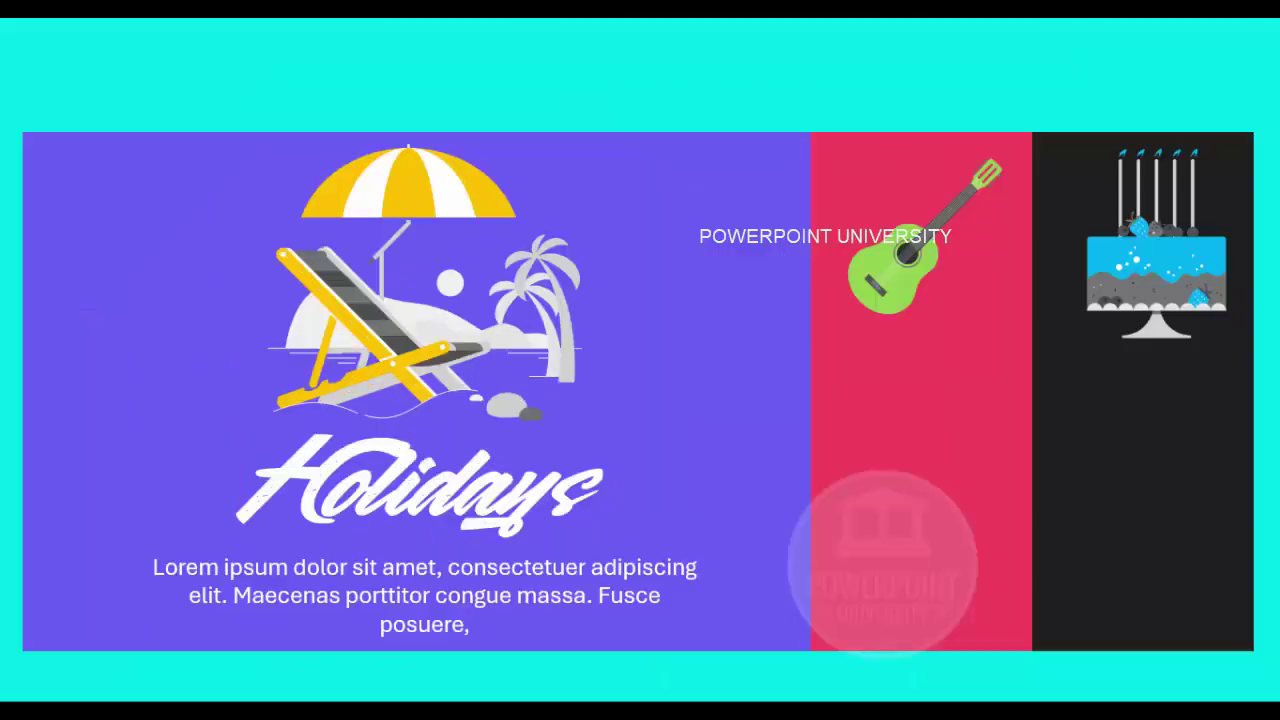
left_click(1056, 552)
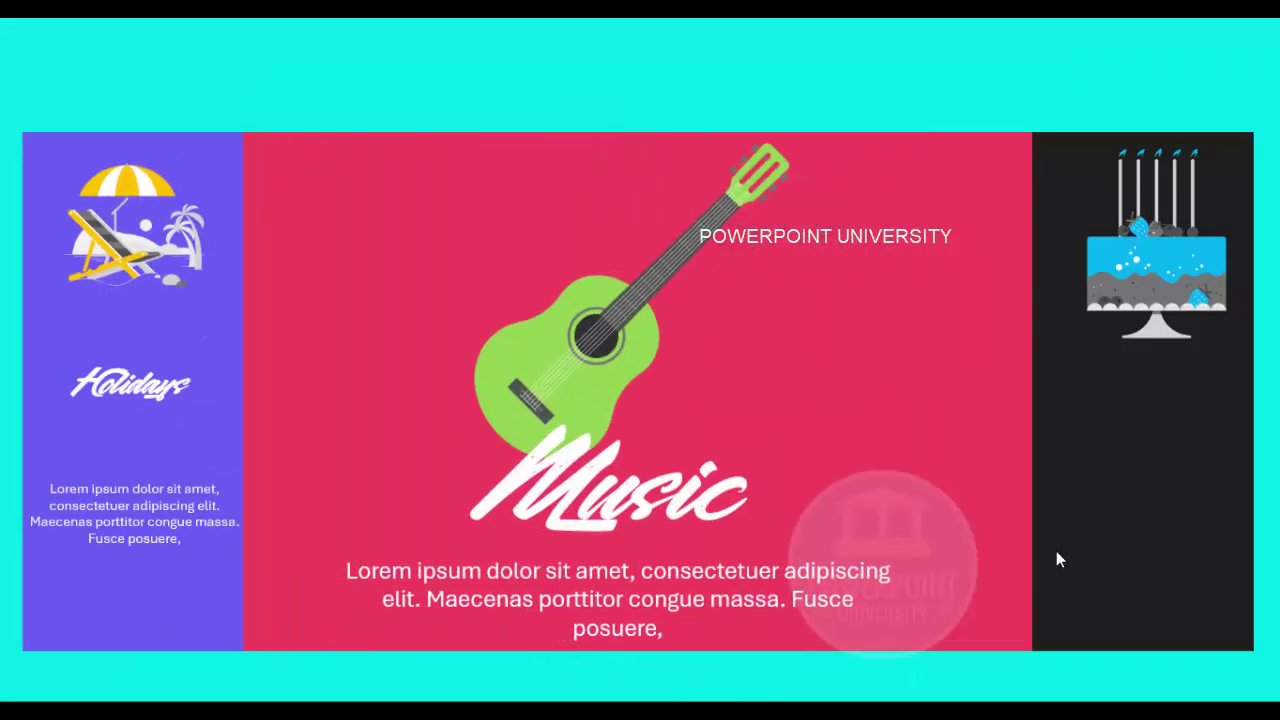
left_click(1056, 551)
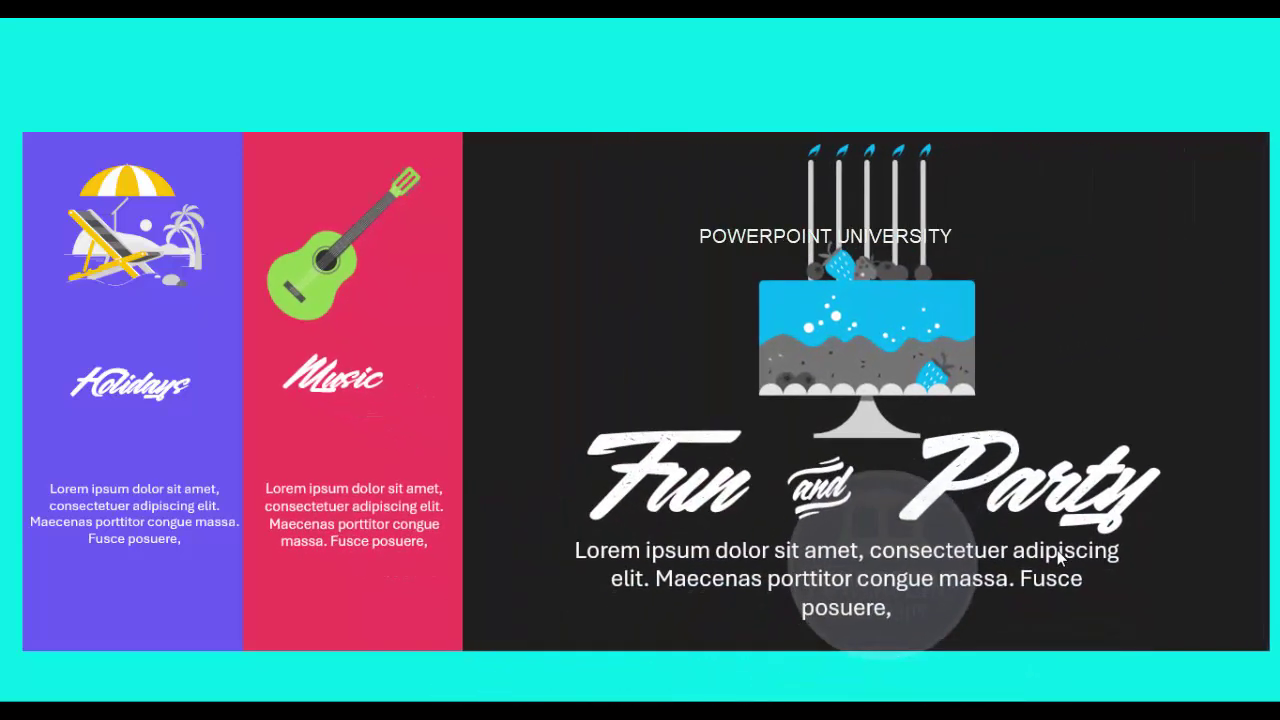
left_click(1057, 552)
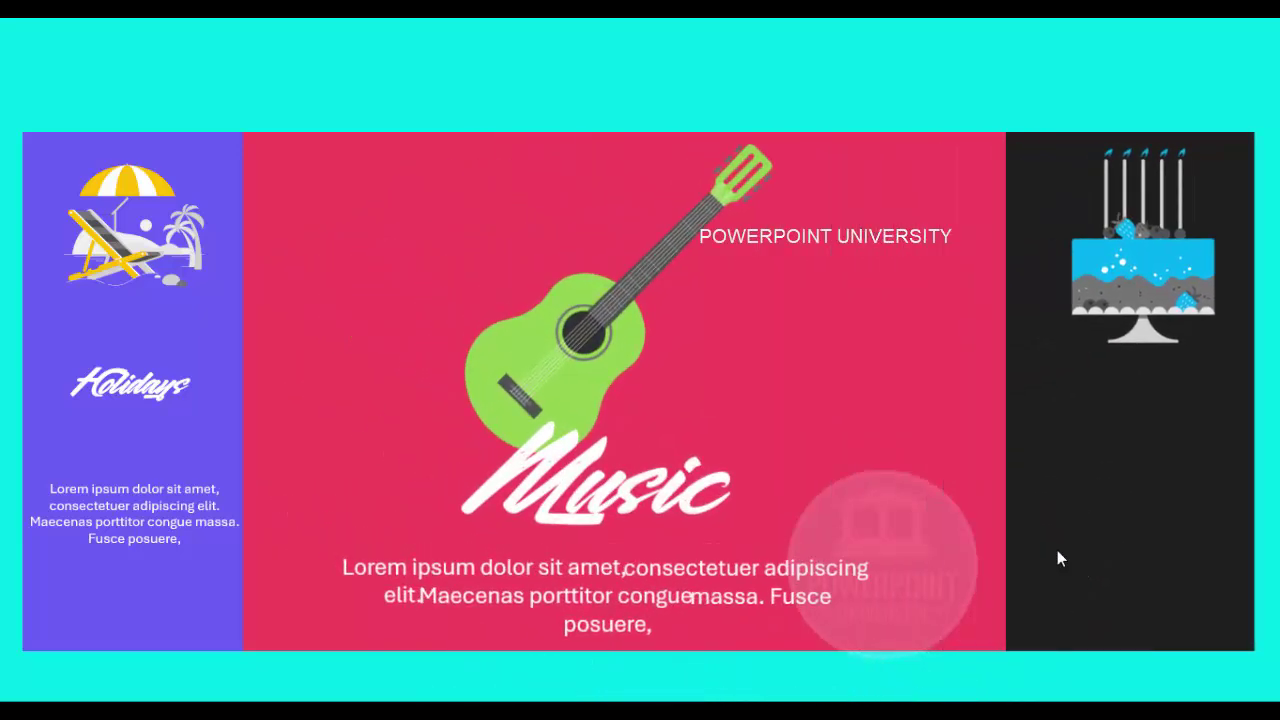
left_click(1057, 552)
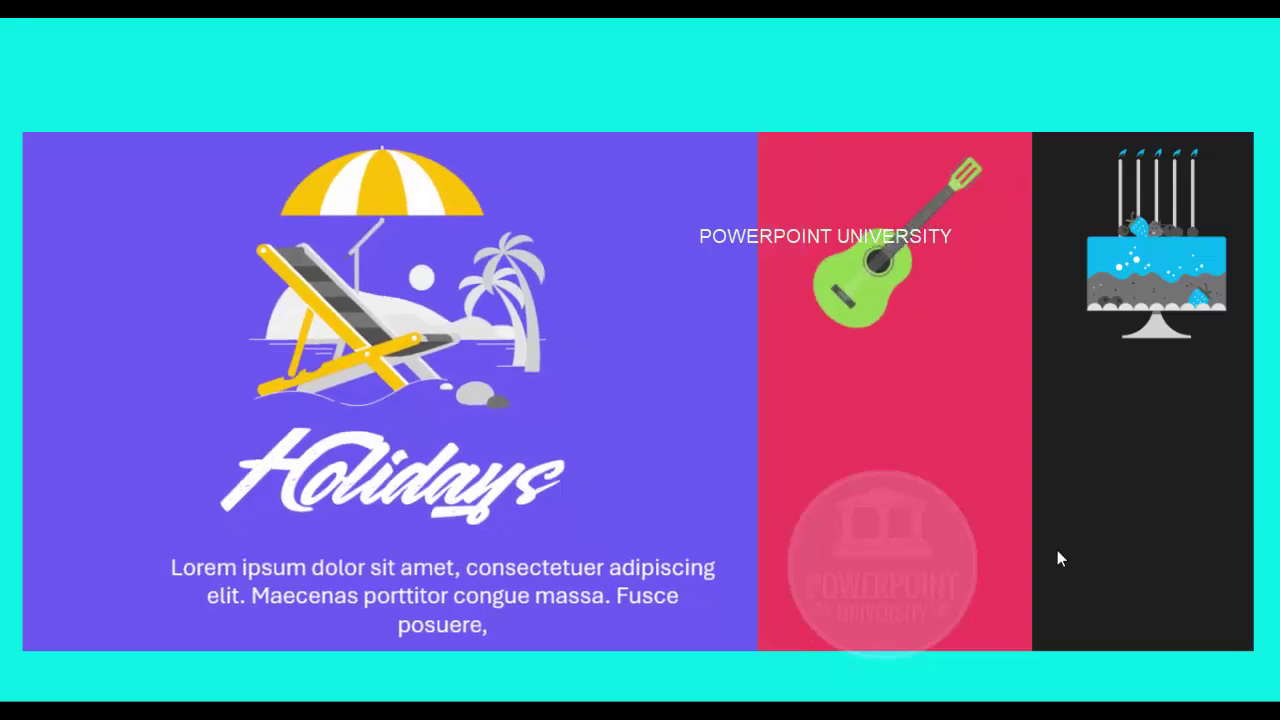